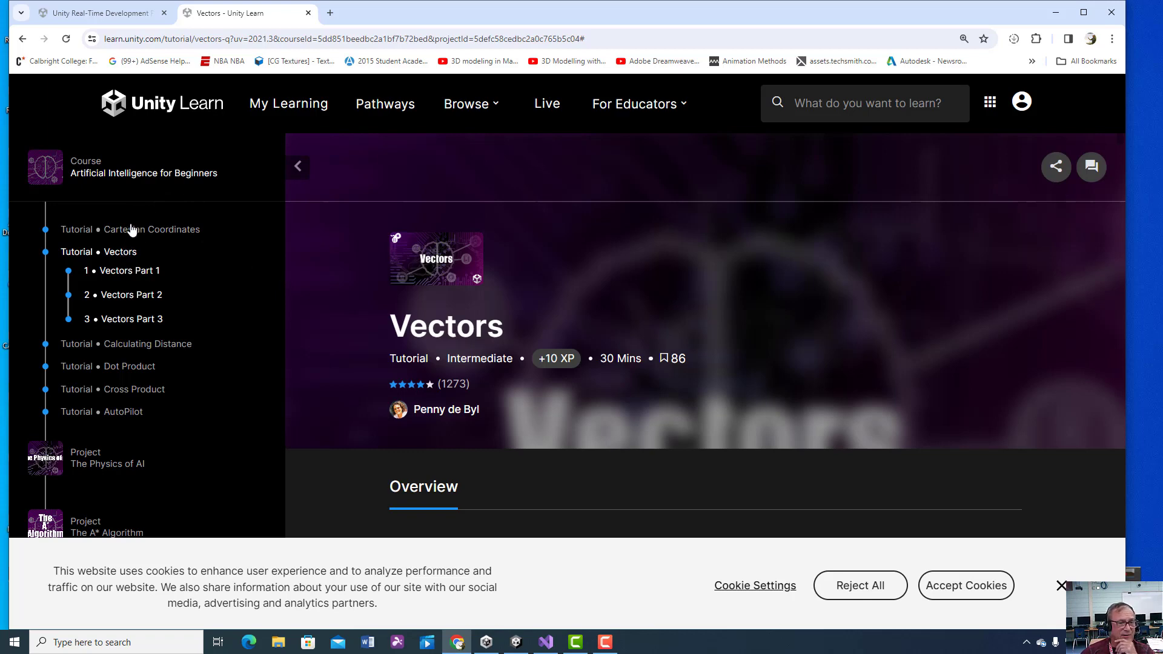
Step: Open the Vectors tutorial under The Mathematics of AI in the Artificial Intelligence for Beginners course and view its summary and materials
left_click(130, 179)
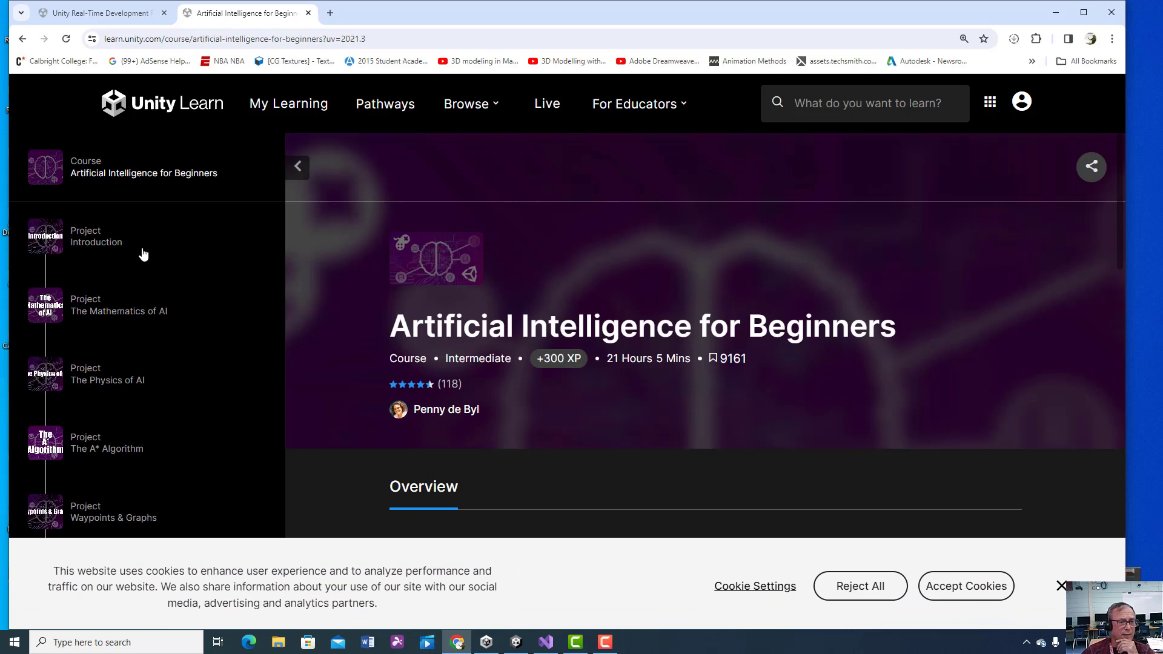
left_click(100, 311)
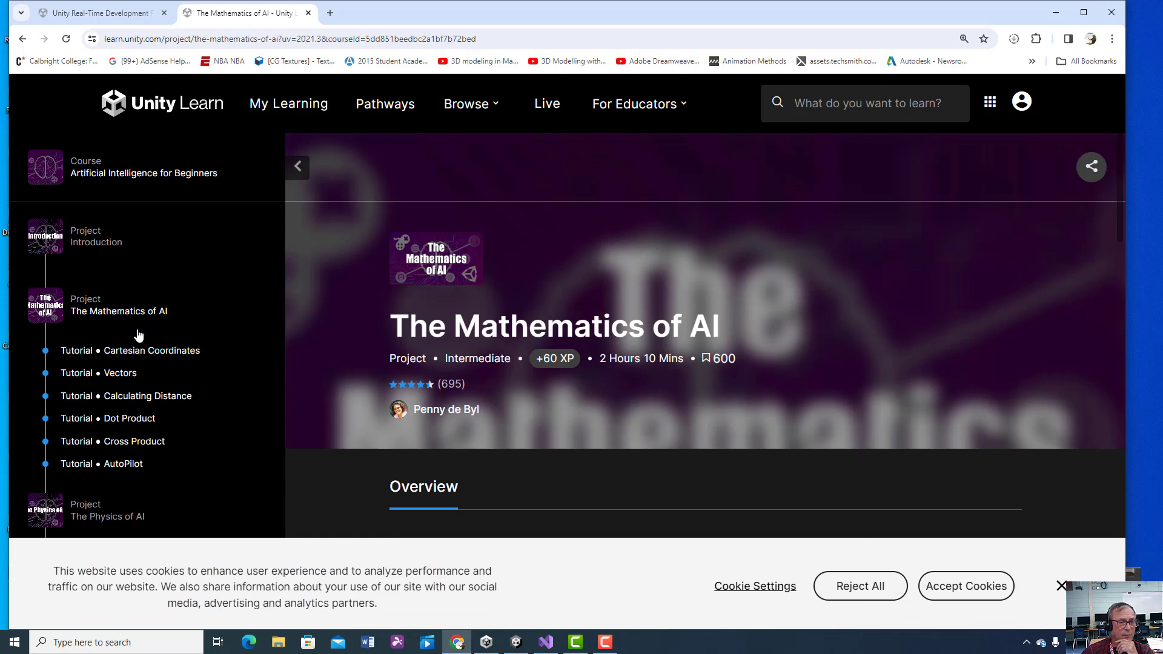
left_click(119, 373)
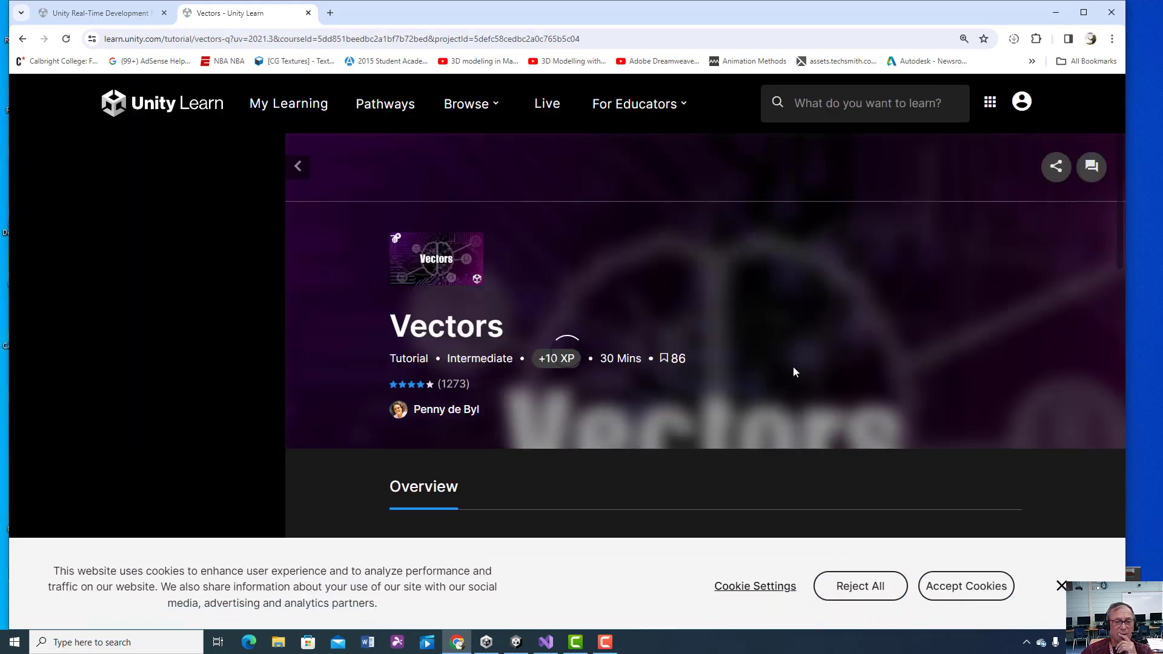
scroll(1033, 394, "down", 6)
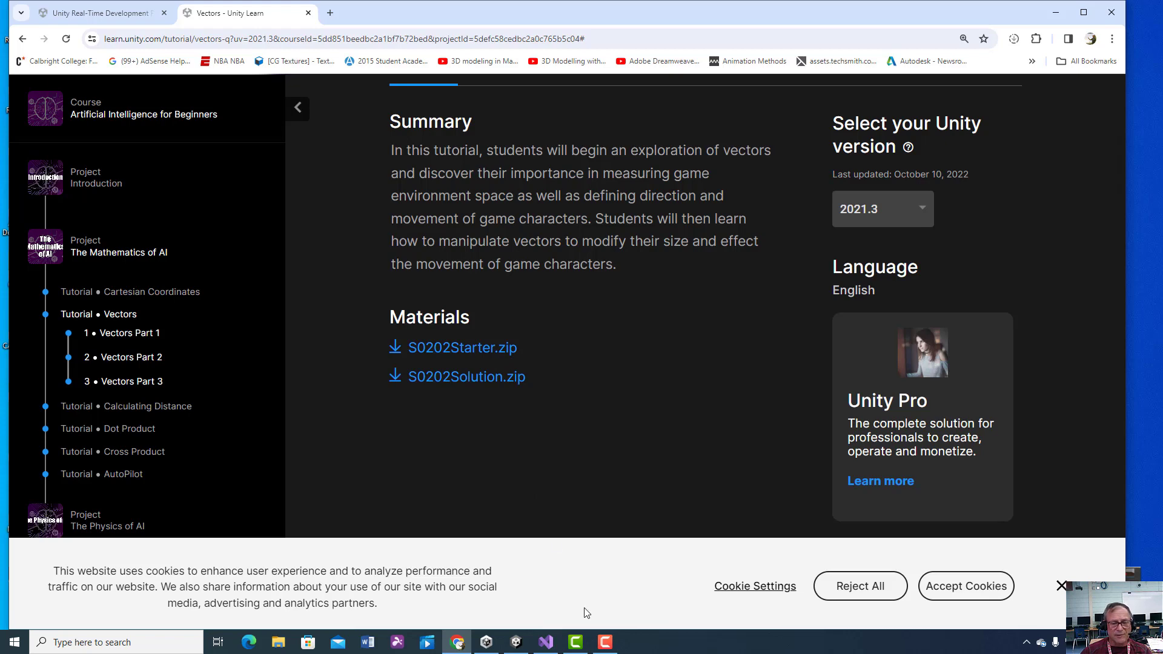
Step: Switch to the Unity editor and show the project's top-level Assets folder
left_click(512, 645)
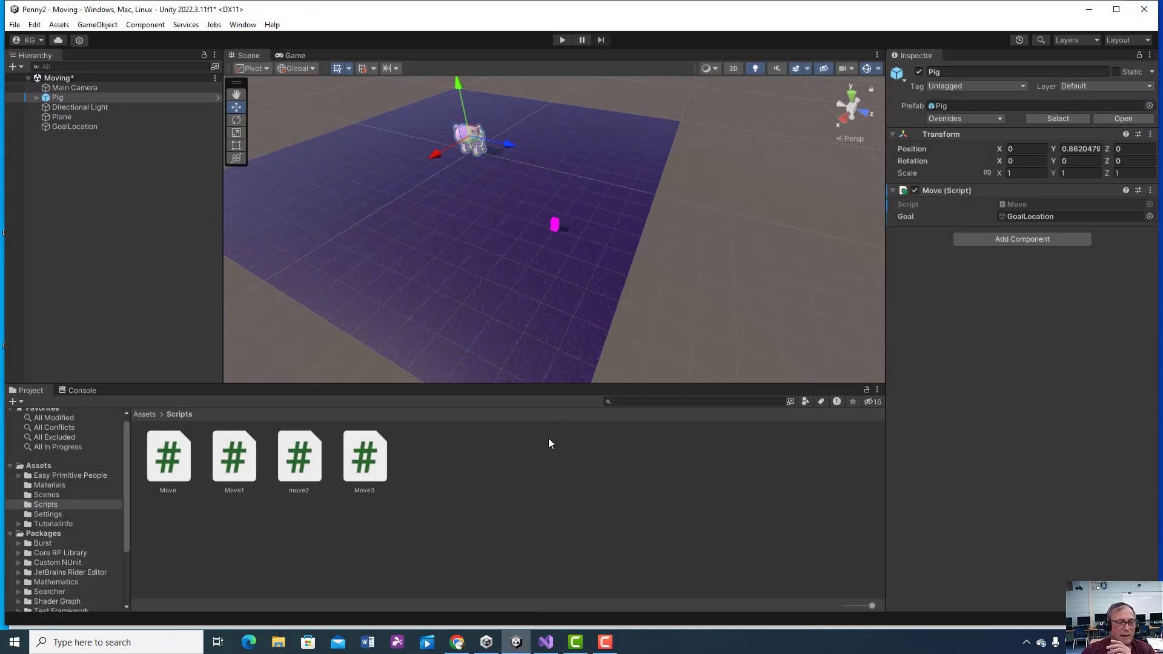
left_click(149, 415)
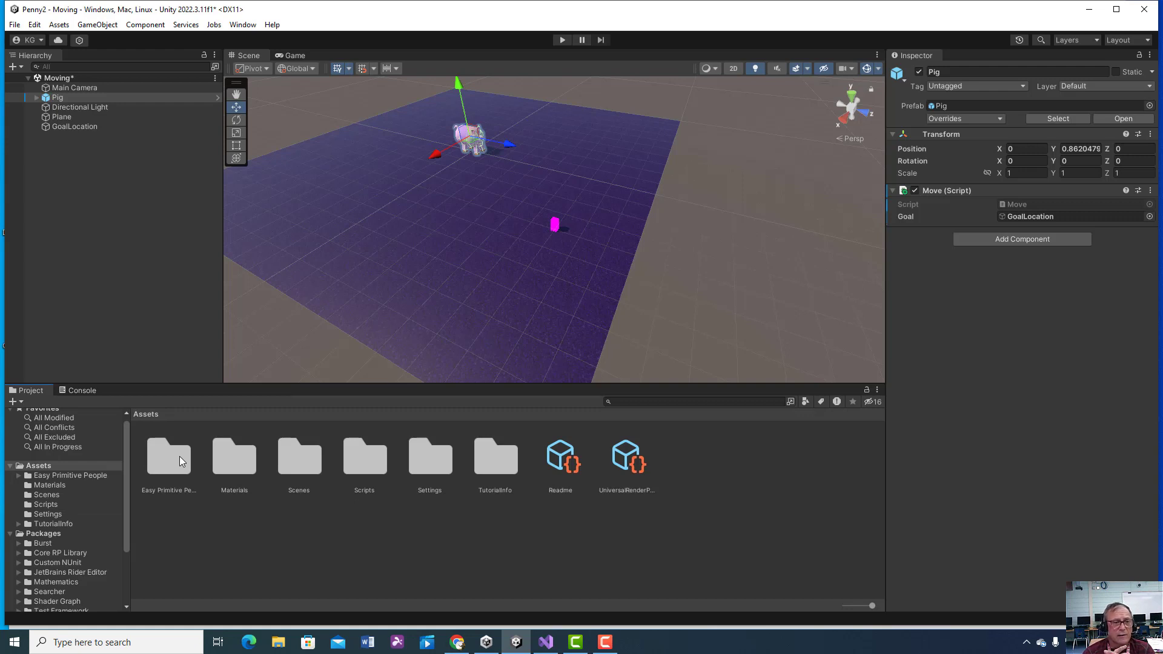
left_click(15, 24)
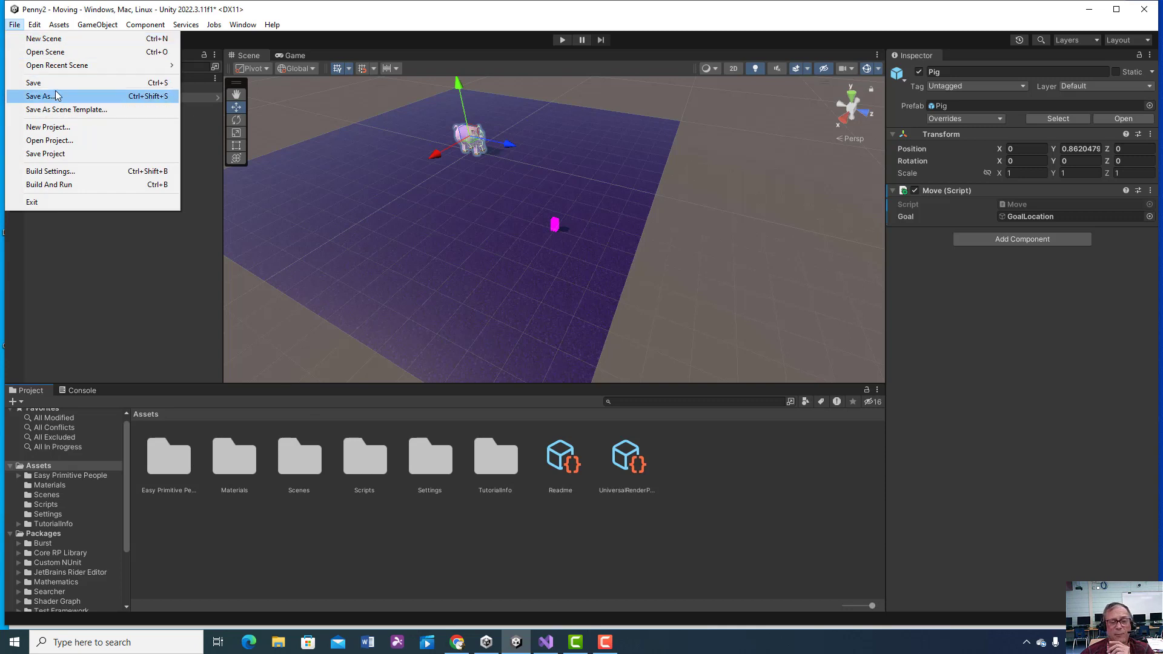
left_click(139, 299)
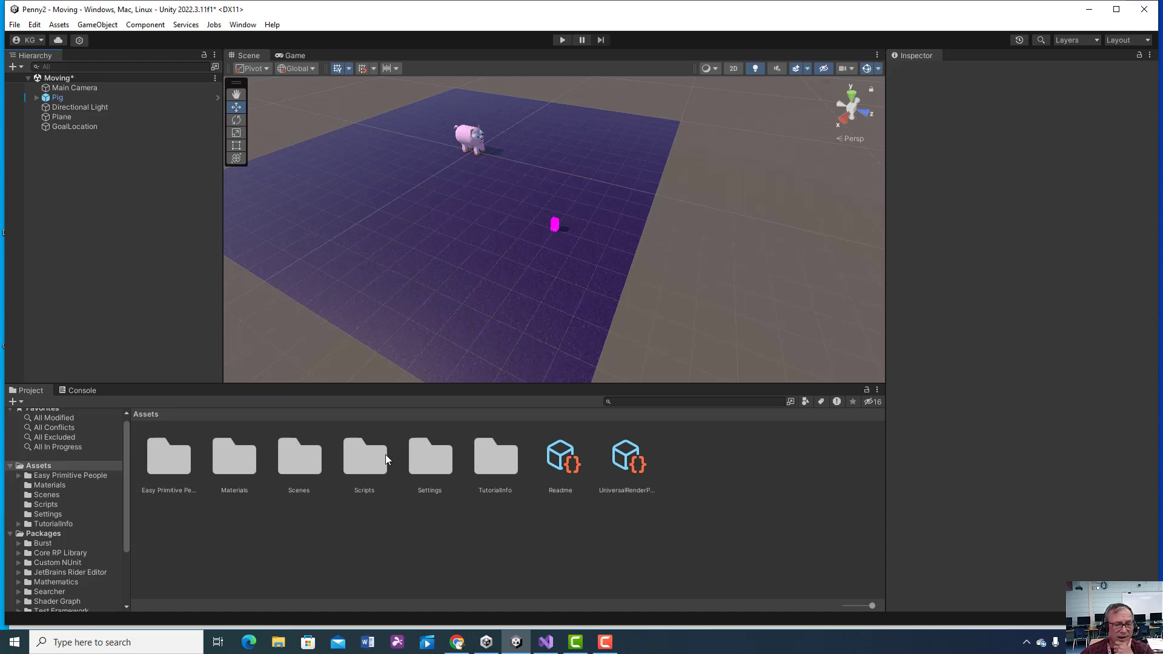
left_click(303, 464)
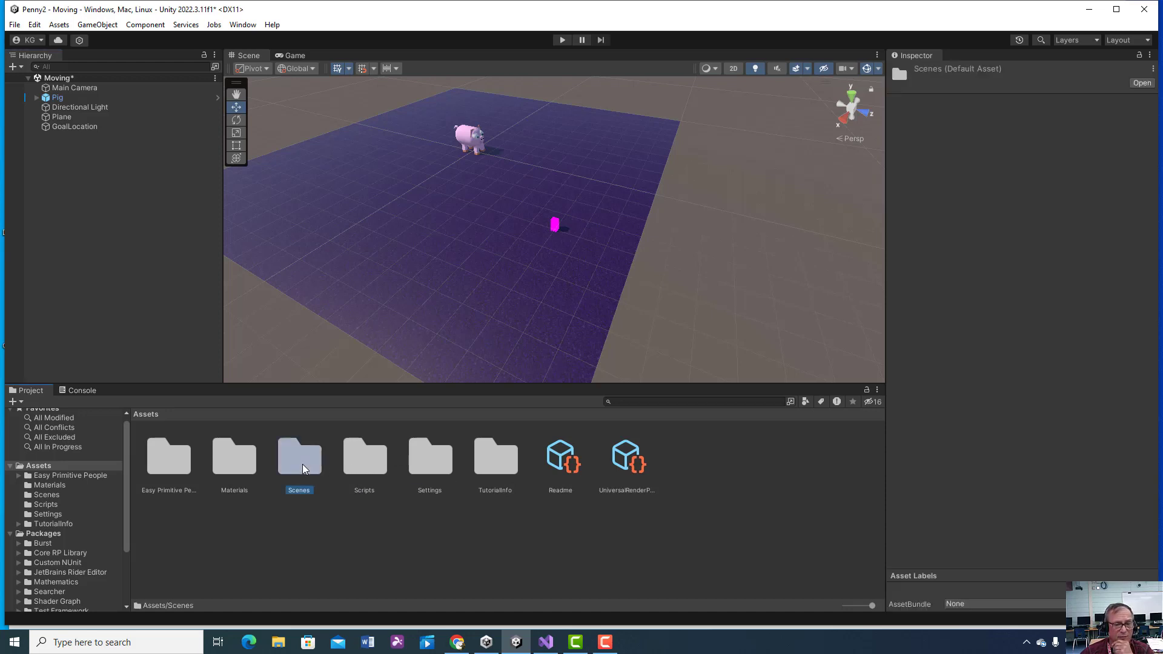
left_click(351, 459)
left_click(714, 474)
right_click(715, 477)
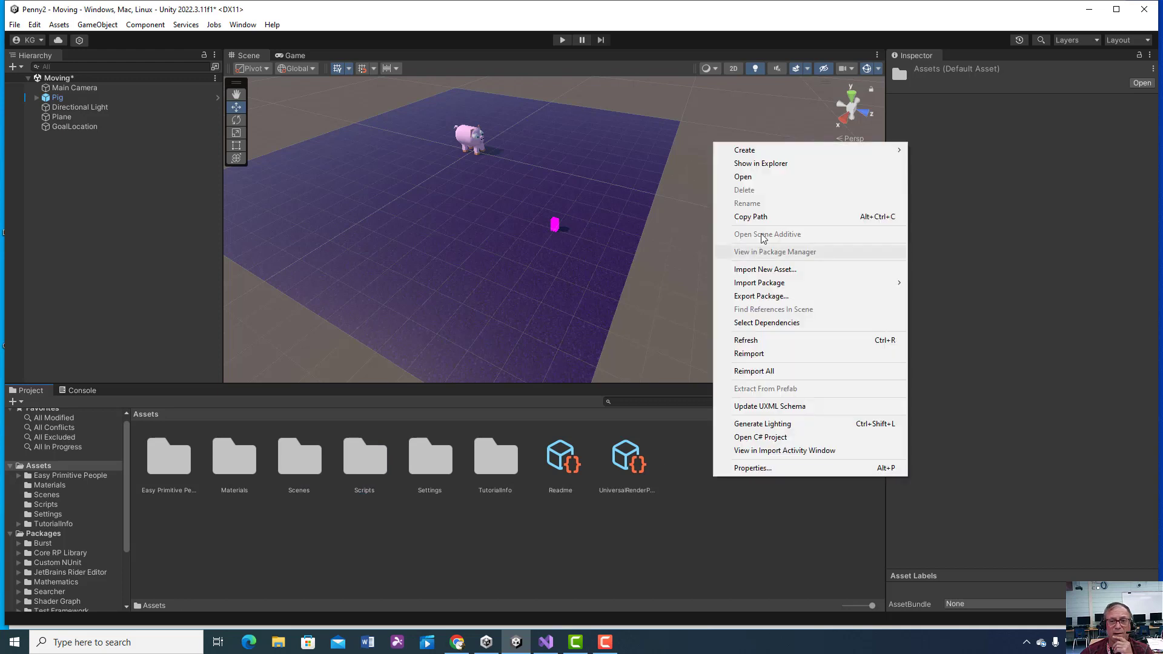
mouse_move(761, 156)
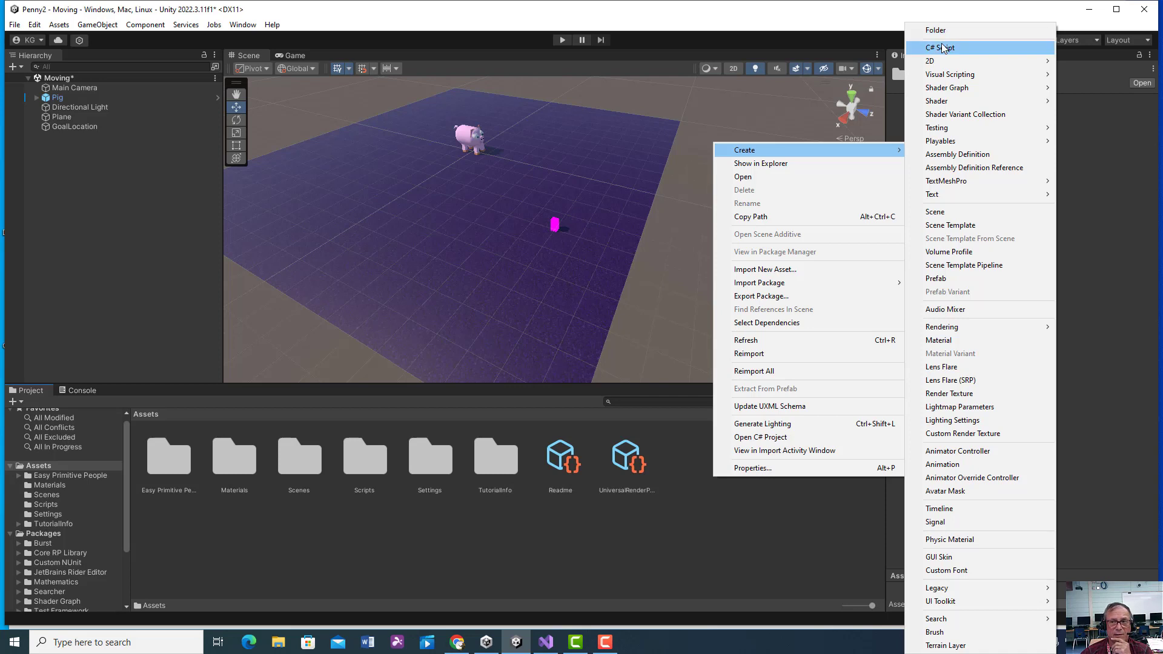
left_click(576, 537)
left_click(576, 537)
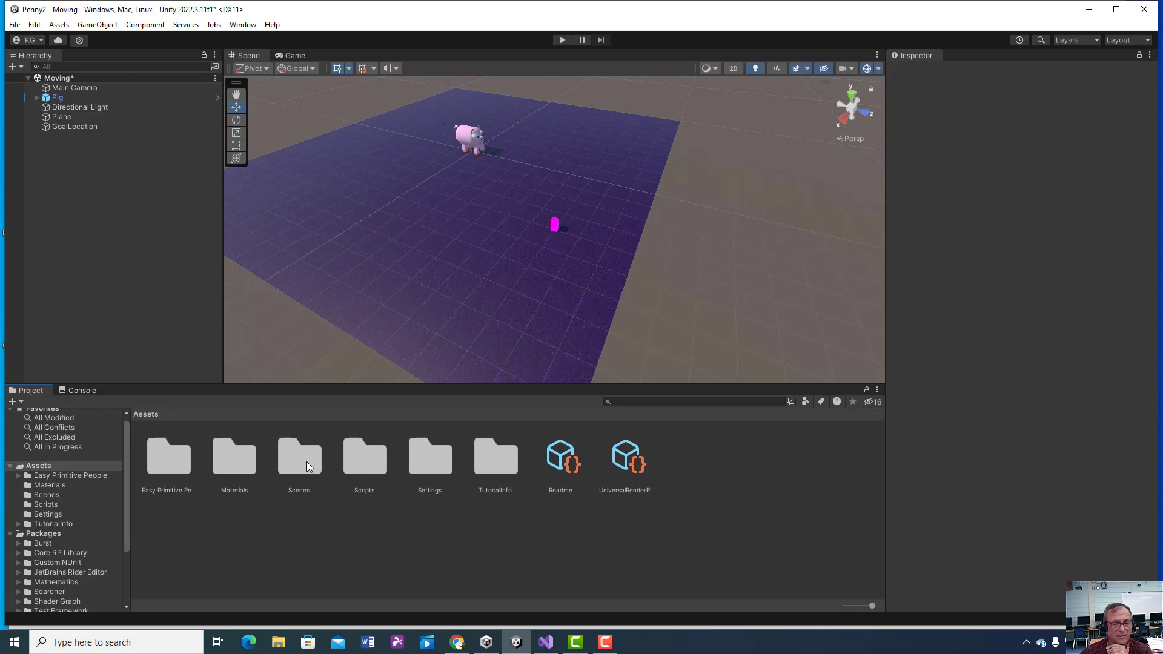
left_click(306, 466)
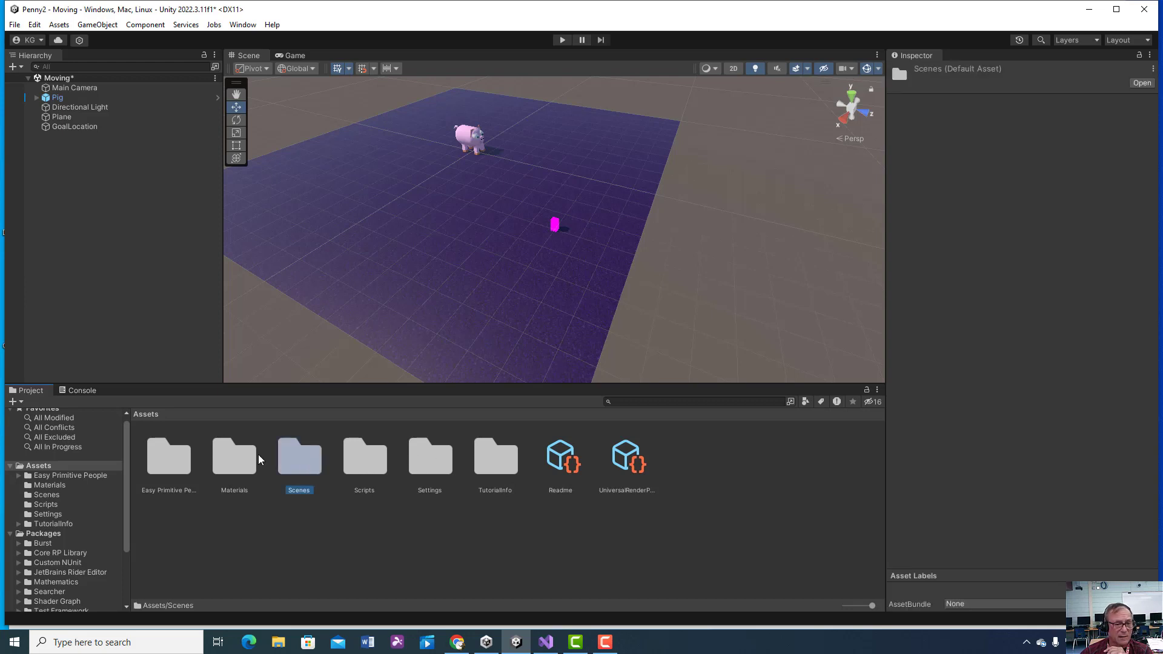
left_click(369, 459)
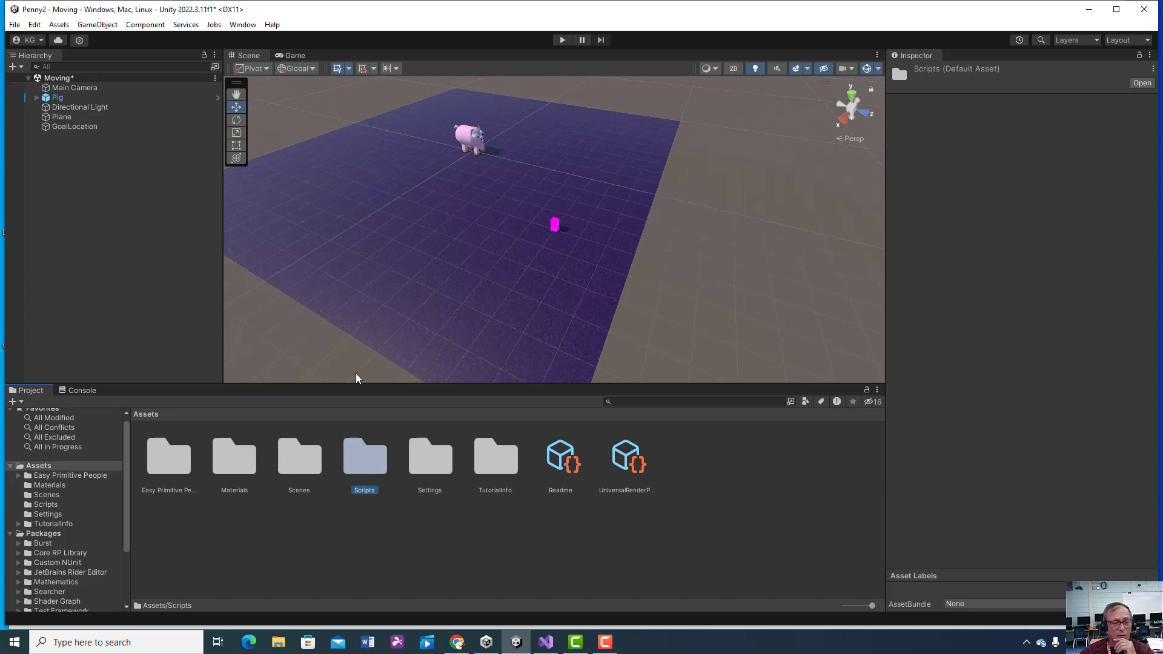
Step: Open the Moving scene from the Scenes folder, saving the pending changes to the current scene
left_click(310, 460)
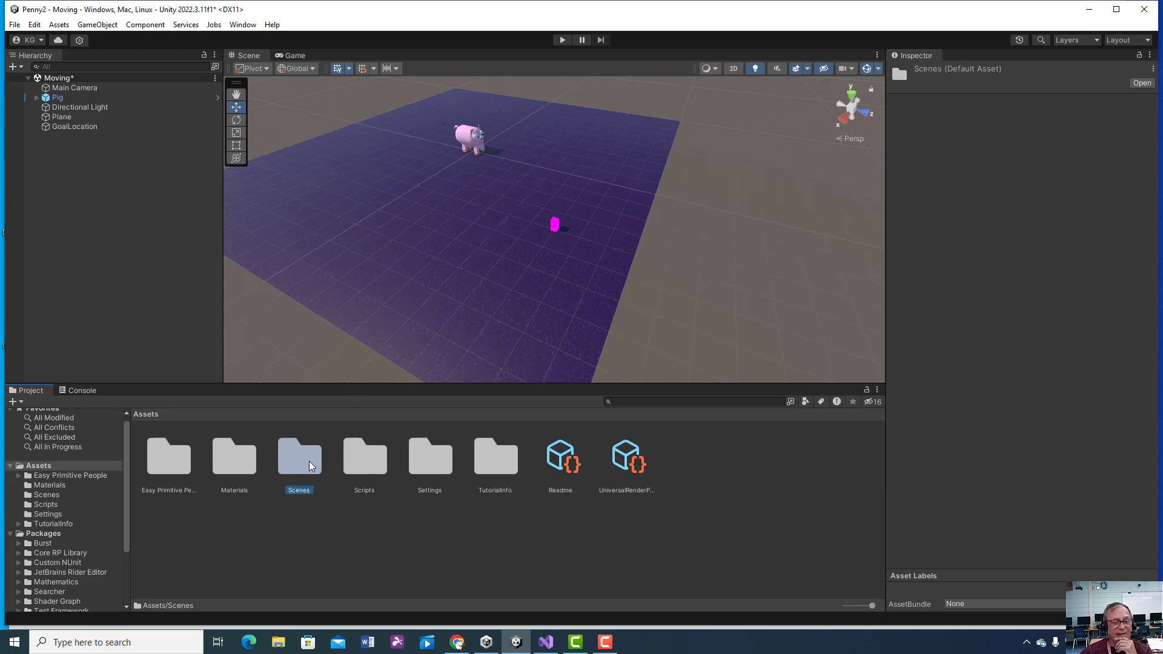
double_click(304, 471)
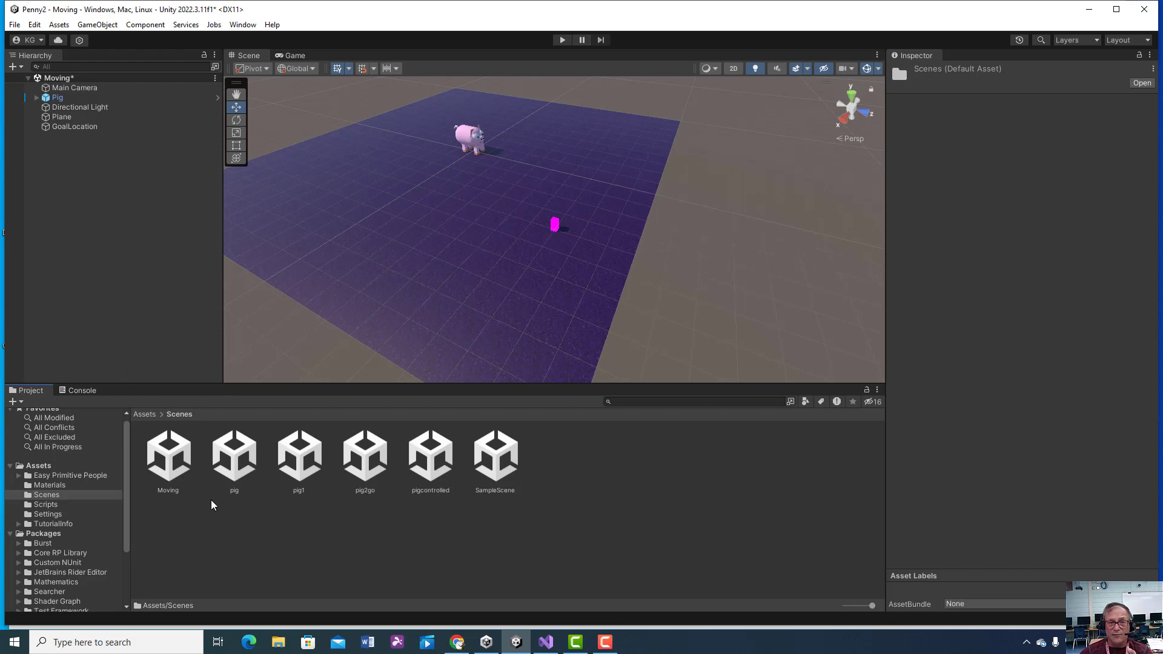
left_click(180, 460)
double_click(180, 461)
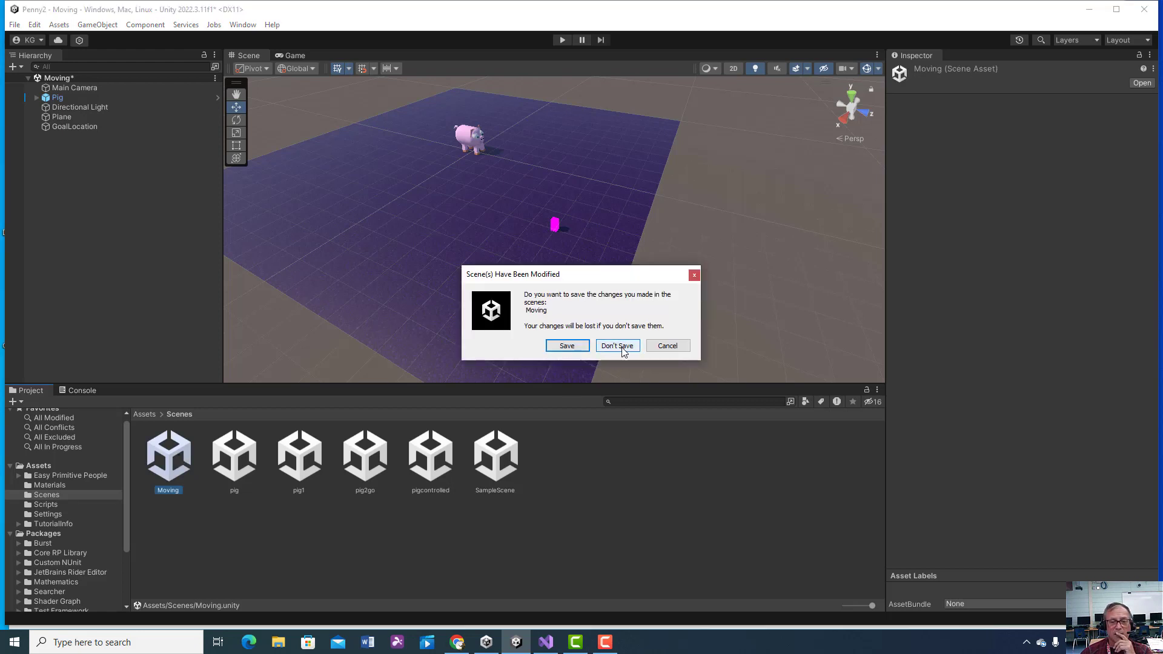
left_click(560, 349)
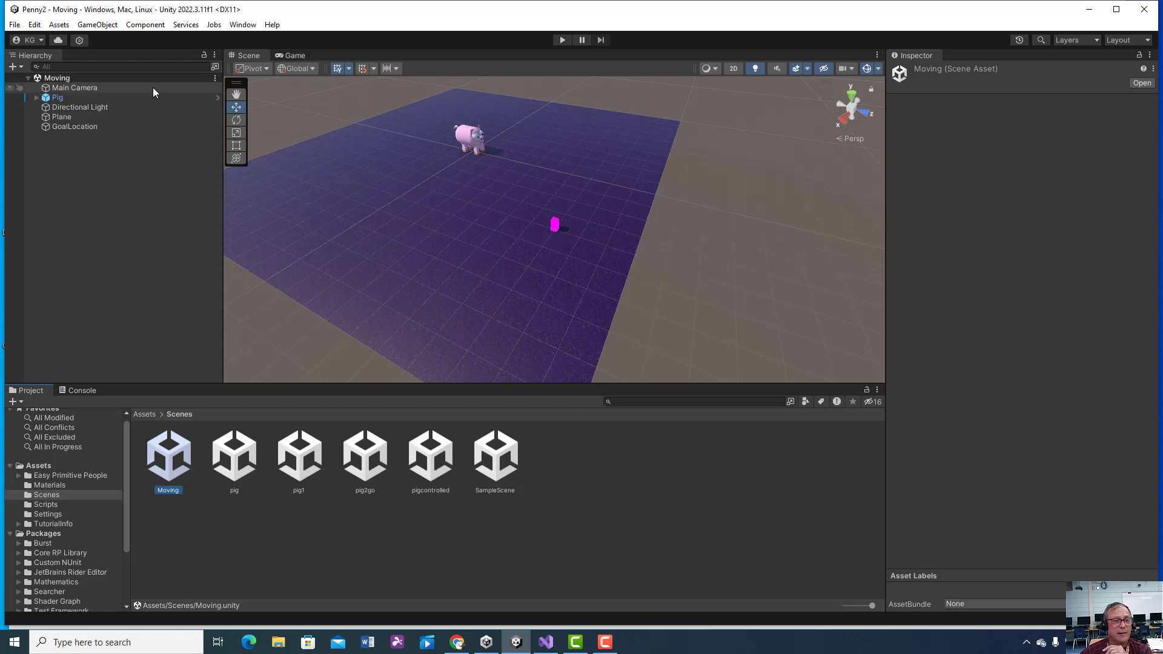
Step: Inspect the Pig's components and the GoalLocation object's X position
left_click(91, 97)
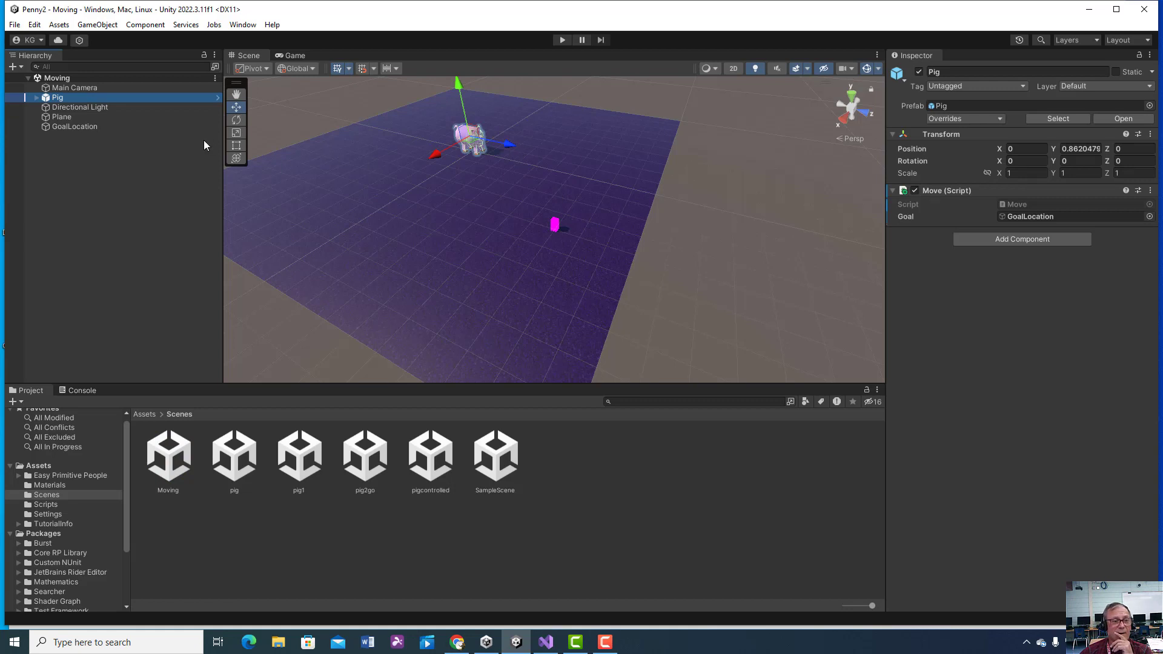
left_click(131, 125)
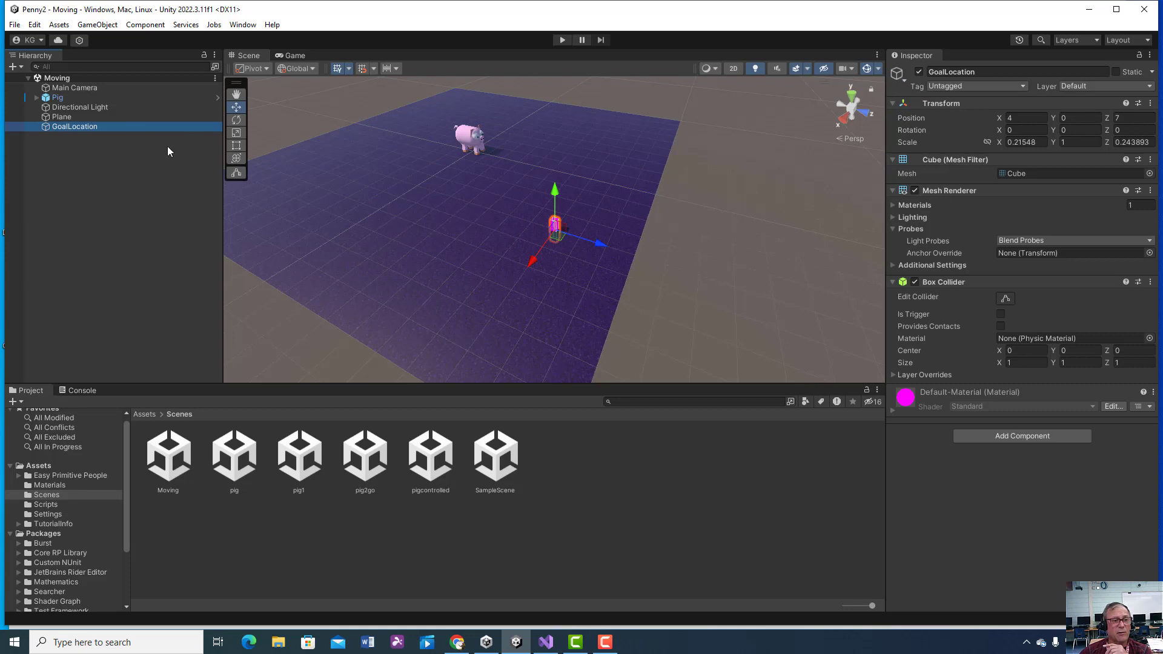
left_click(1028, 118)
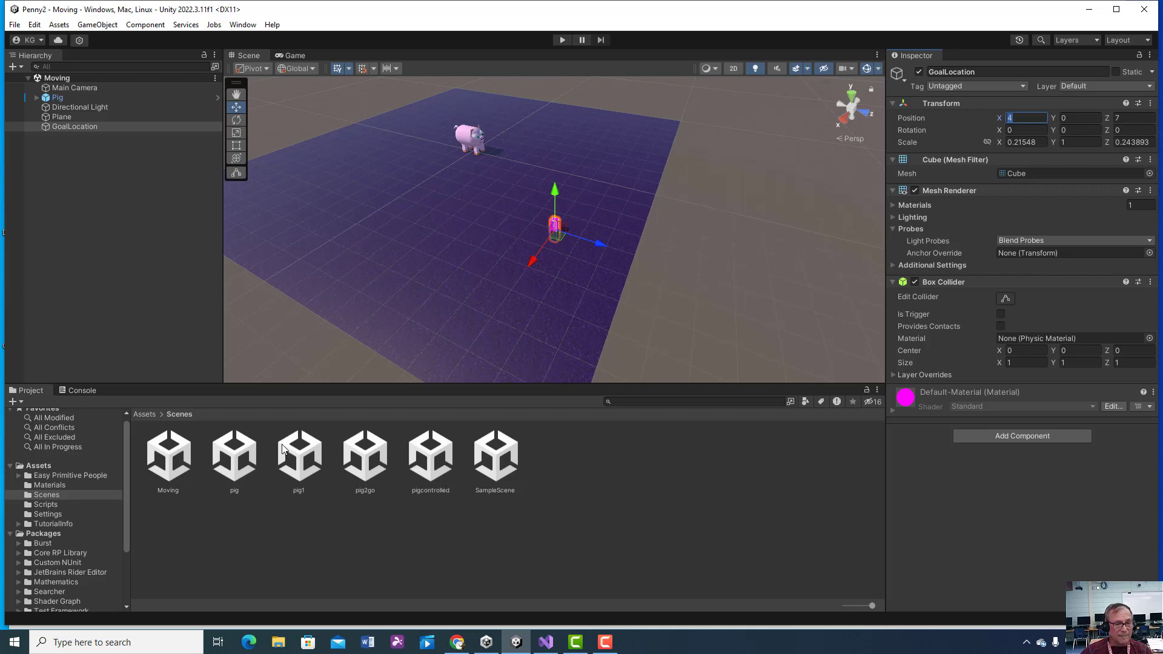
Step: Open the Scripts folder in Assets and select the Pig in the scene
left_click(147, 415)
left_click(147, 416)
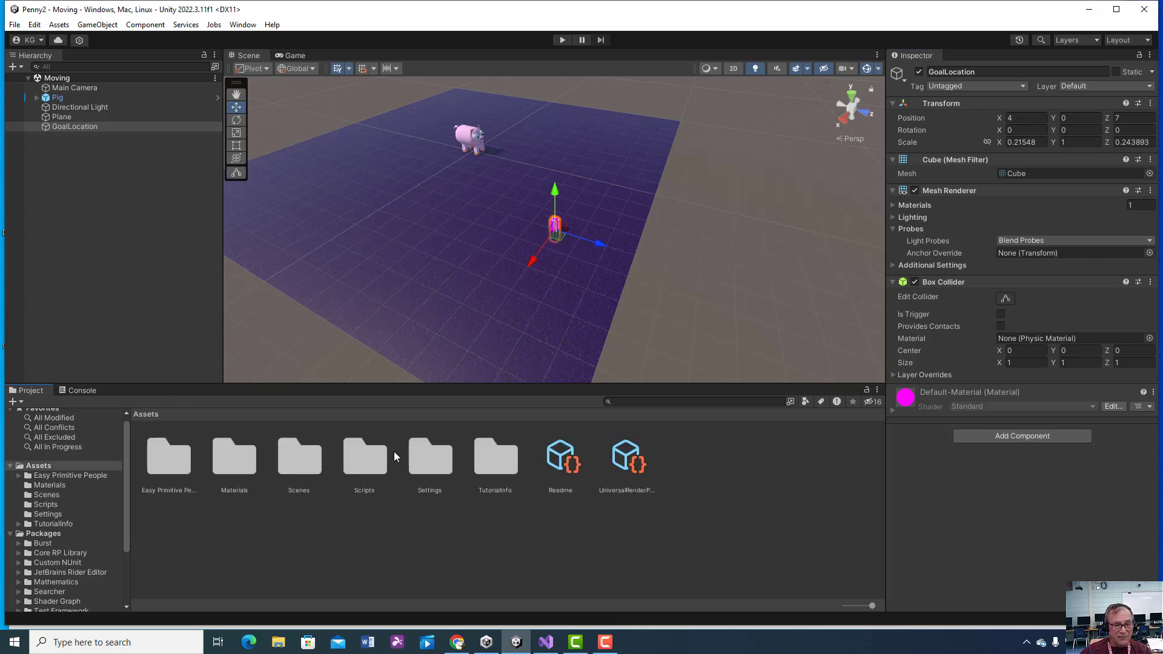
double_click(364, 455)
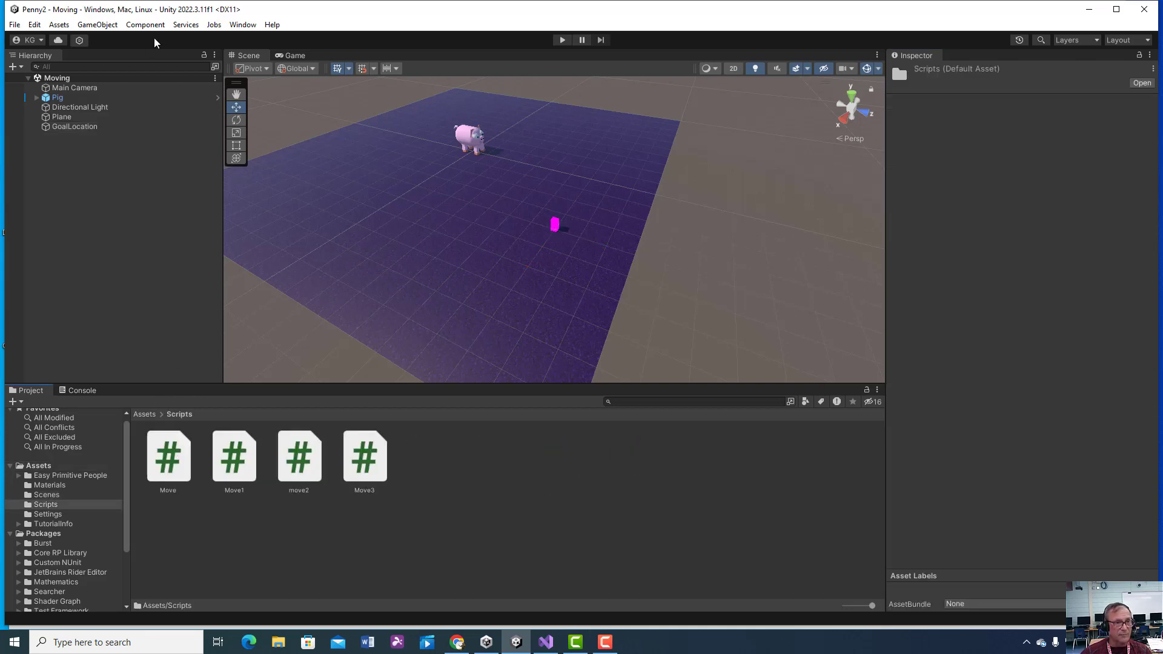
left_click(81, 98)
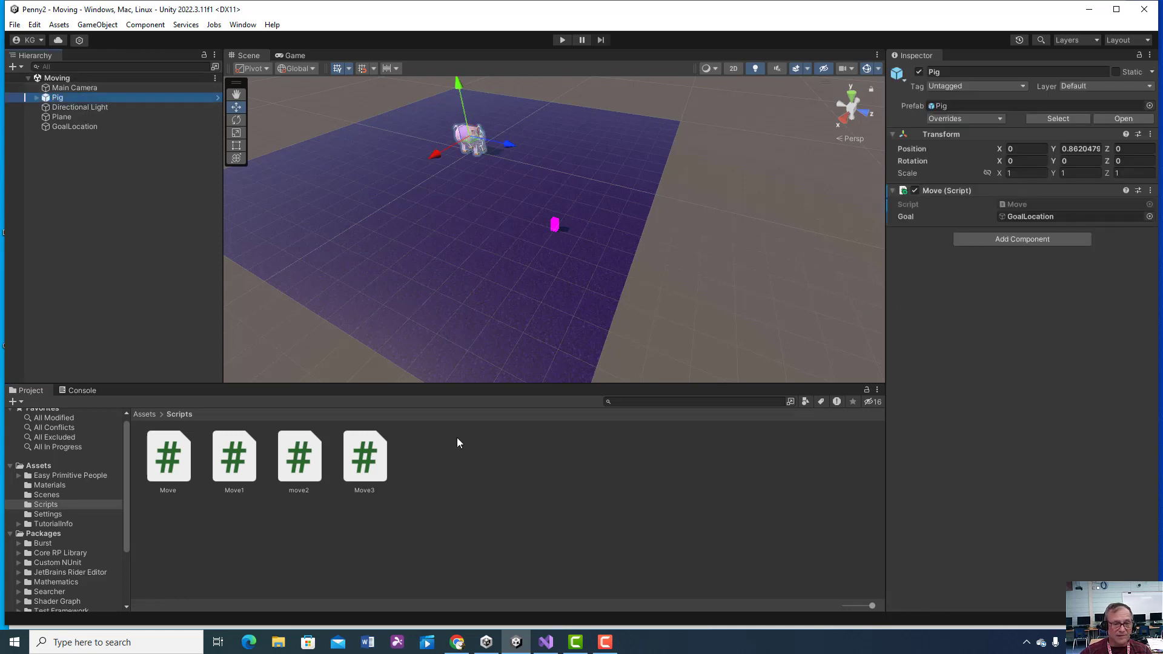
Step: Switch to Visual Studio and examine the Move script's public goal field and the Translate call in Start
left_click(546, 642)
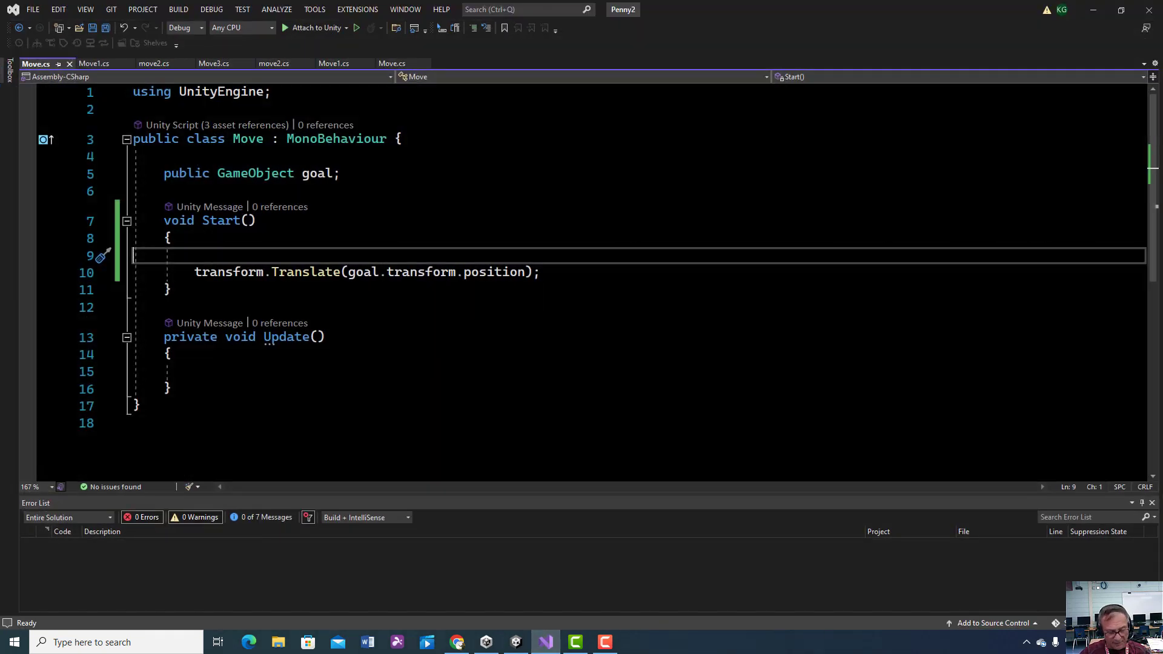
scroll(675, 350, "up", 3, "ctrl")
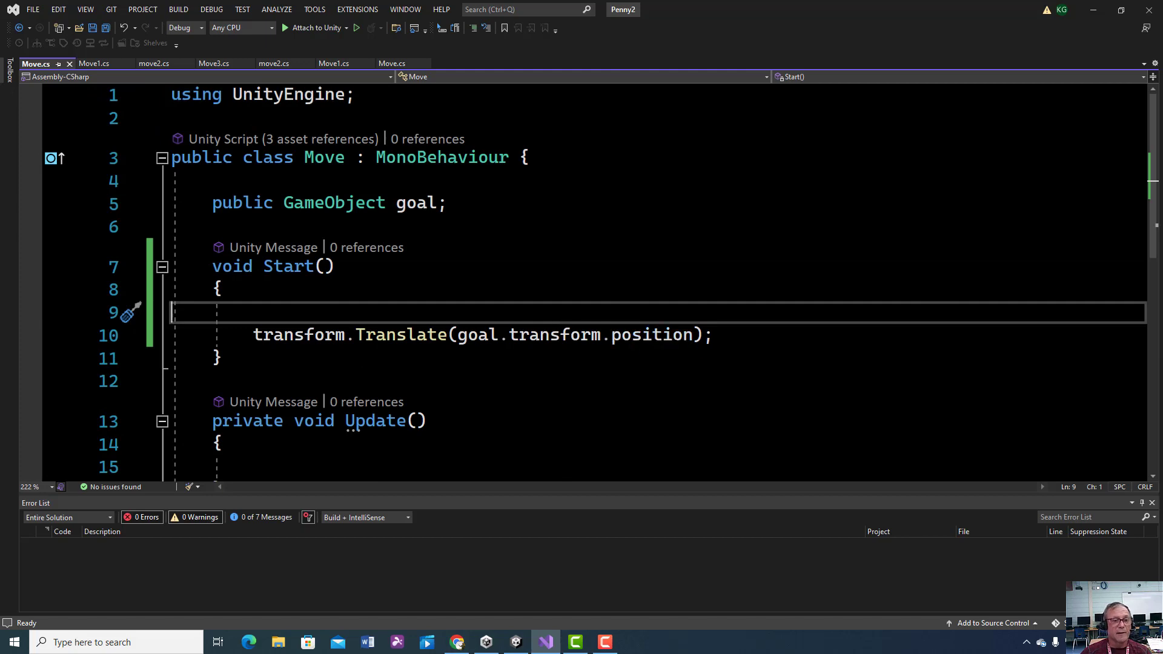
scroll(676, 350, "down", 1)
scroll(675, 350, "up", 1)
left_click(448, 203)
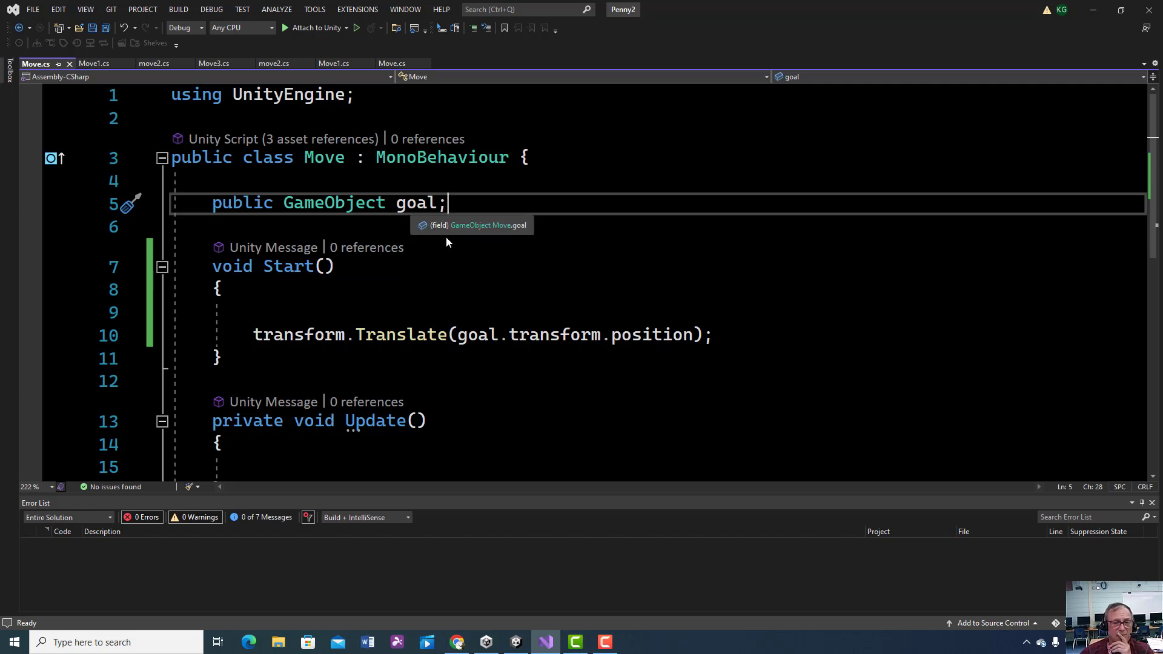
mouse_move(400, 341)
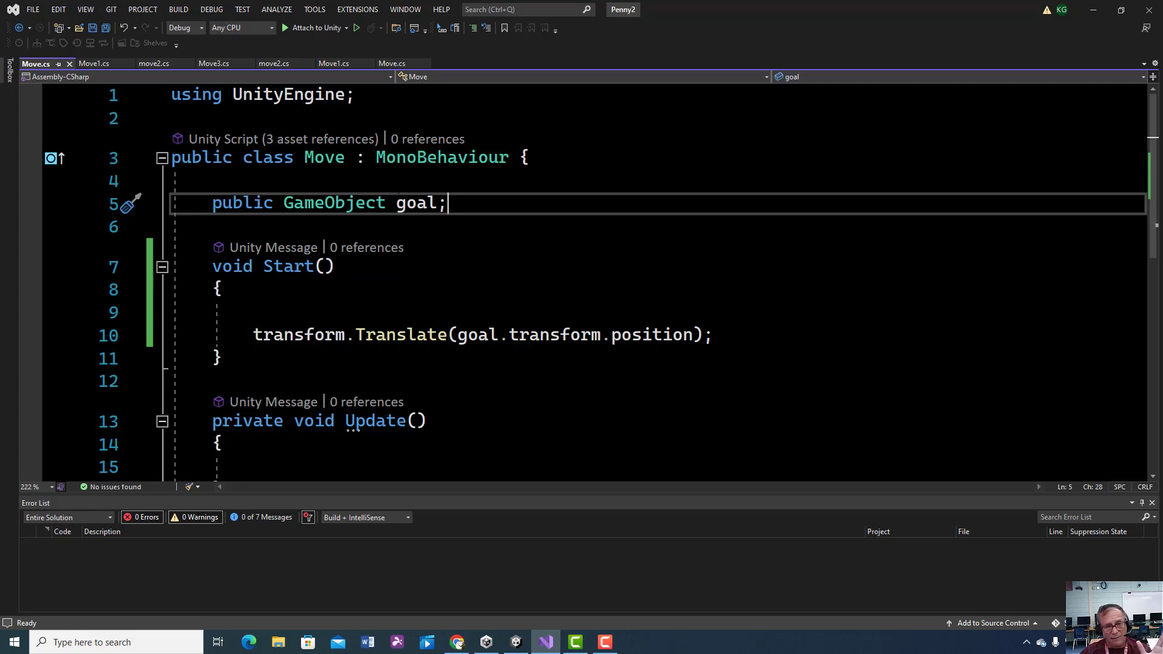
mouse_move(417, 205)
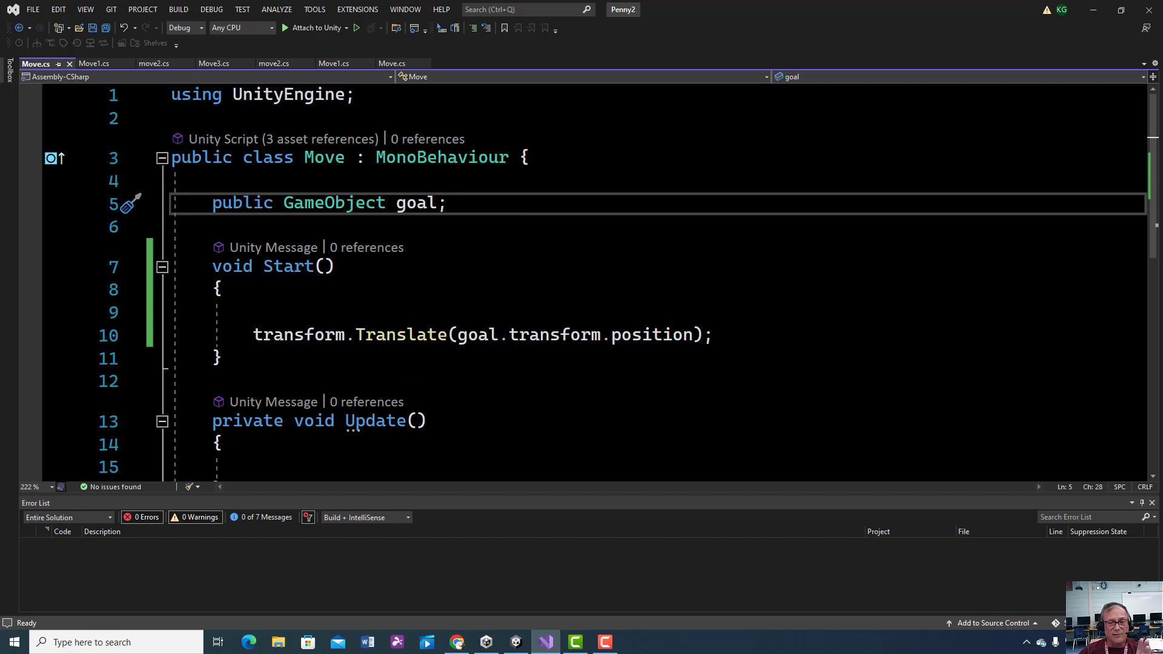
mouse_move(575, 335)
Step: Return to the Unity editor and look through the Move scripts available to add to the Pig, without adding any
left_click(1093, 10)
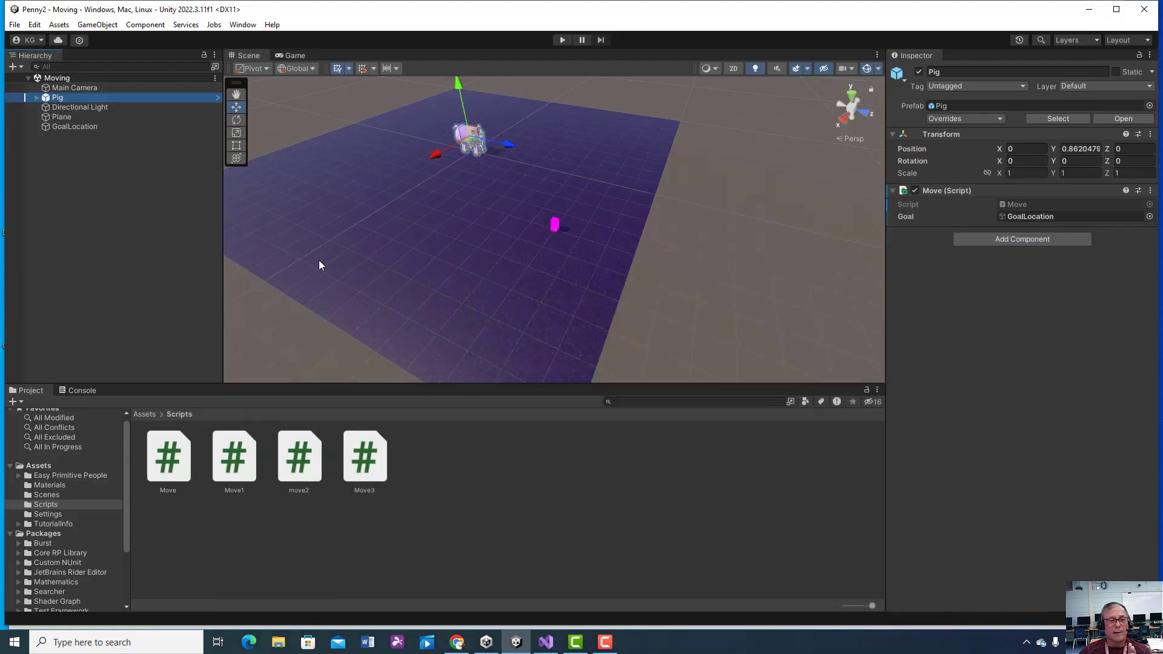
left_click(66, 99)
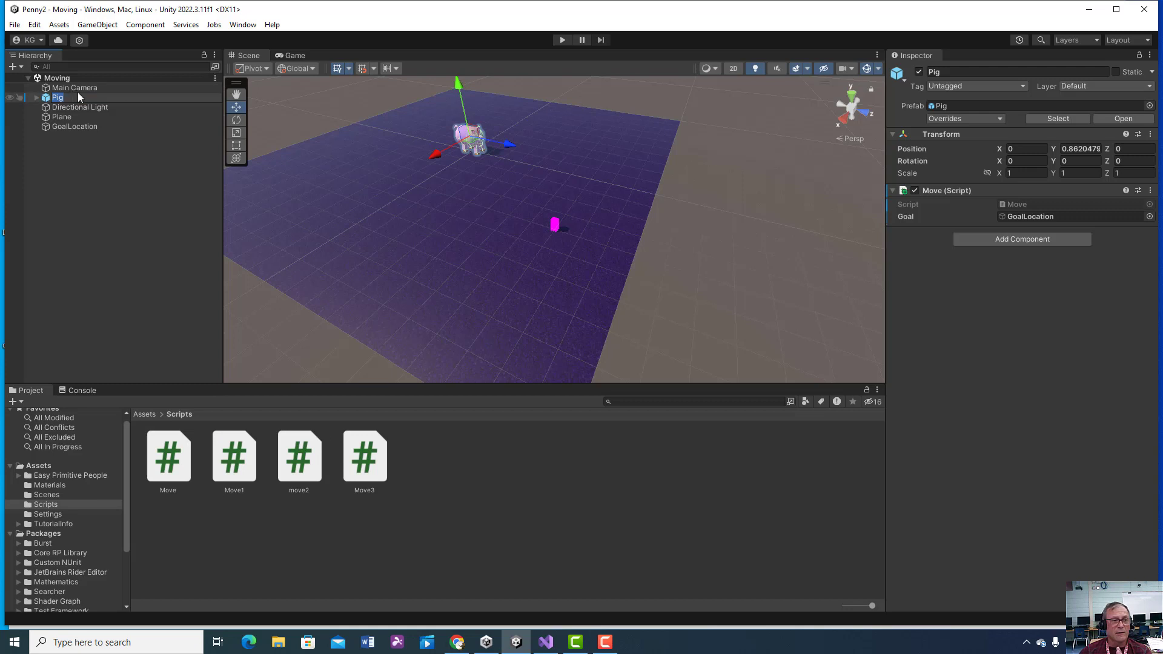
left_click(1025, 238)
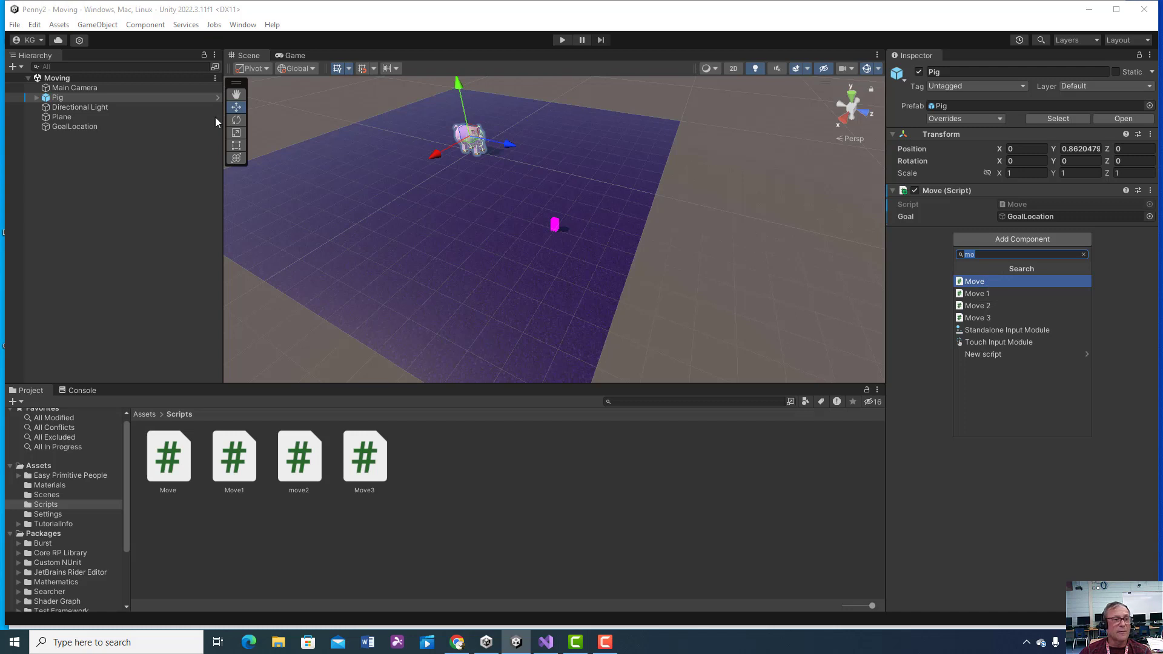
left_click(75, 169)
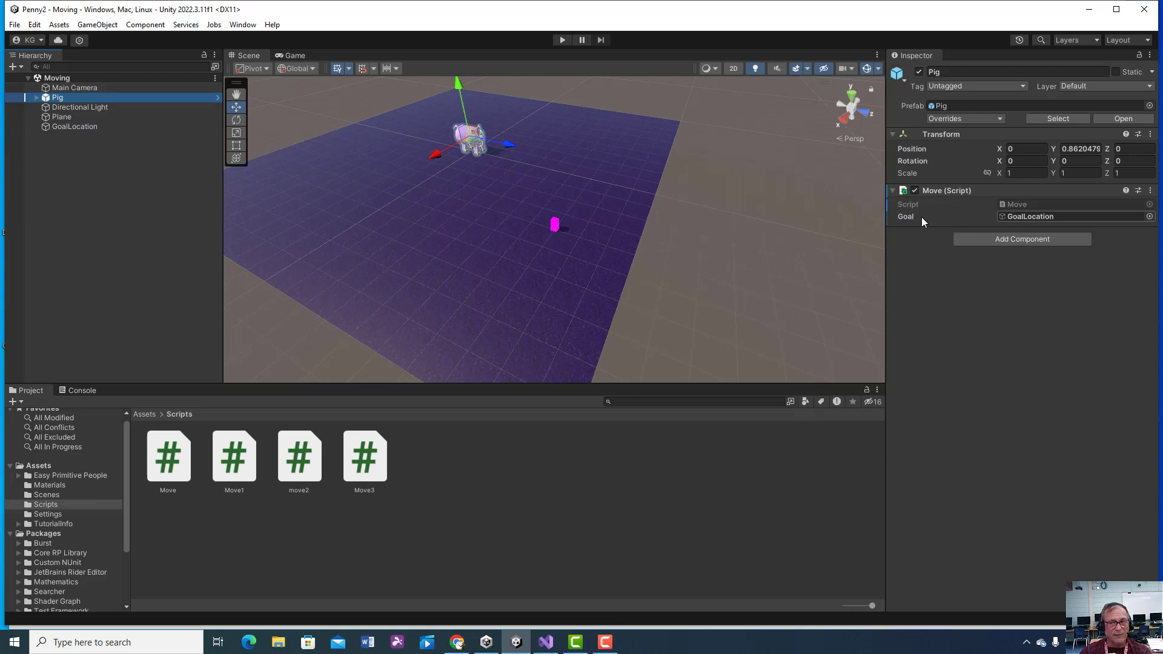
Step: Check the object assigned as Goal in the Pig's Move script and run the scene
left_click(1030, 217)
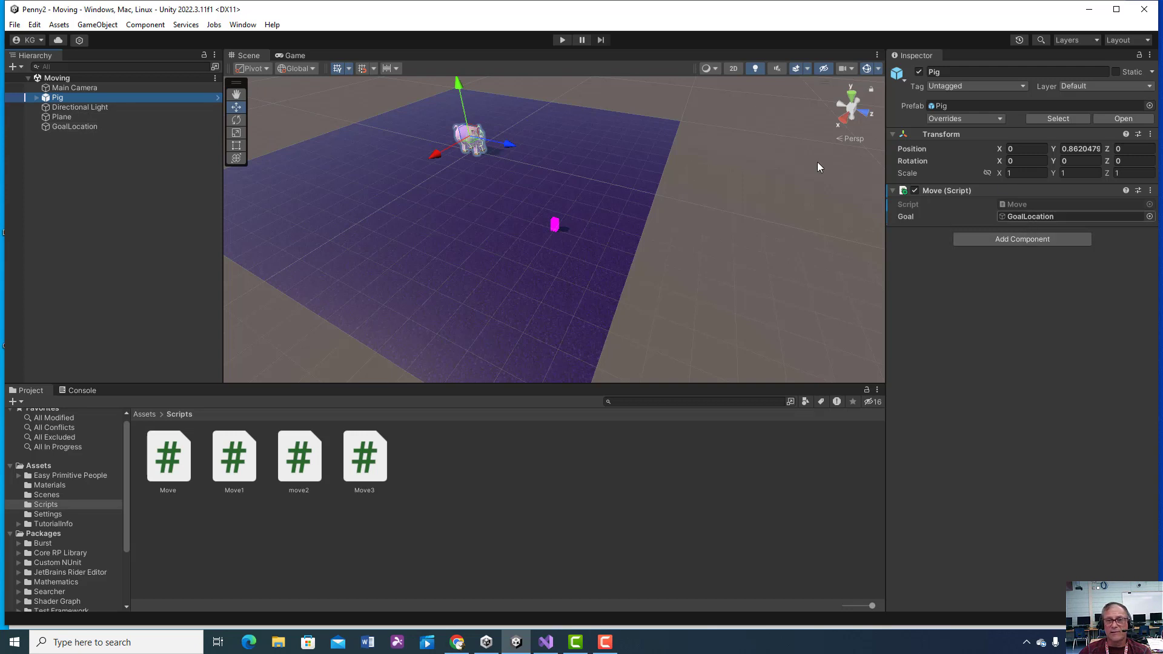
left_click(557, 41)
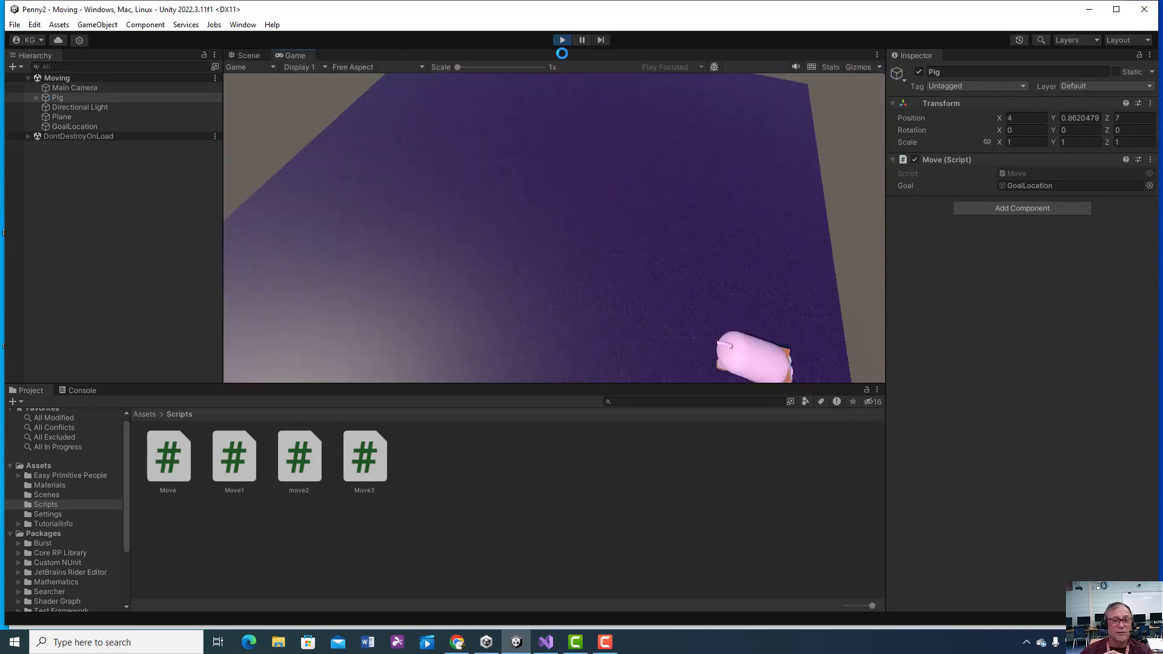
Step: Stop the running scene and open the Scenes folder in Assets
left_click(562, 40)
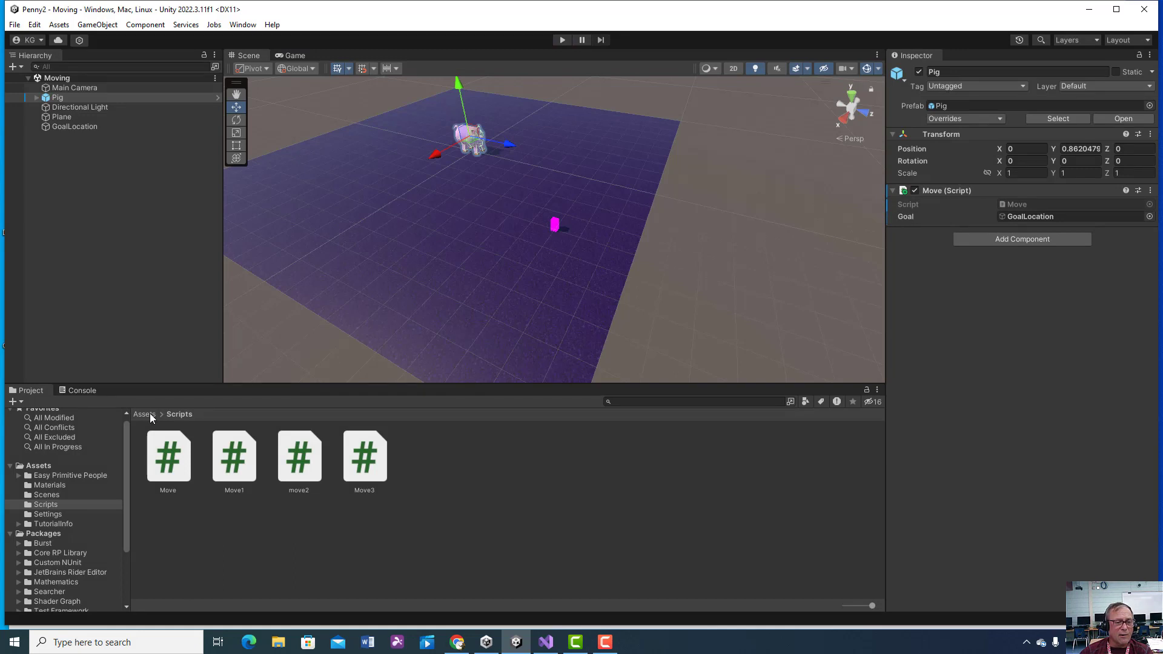
left_click(146, 414)
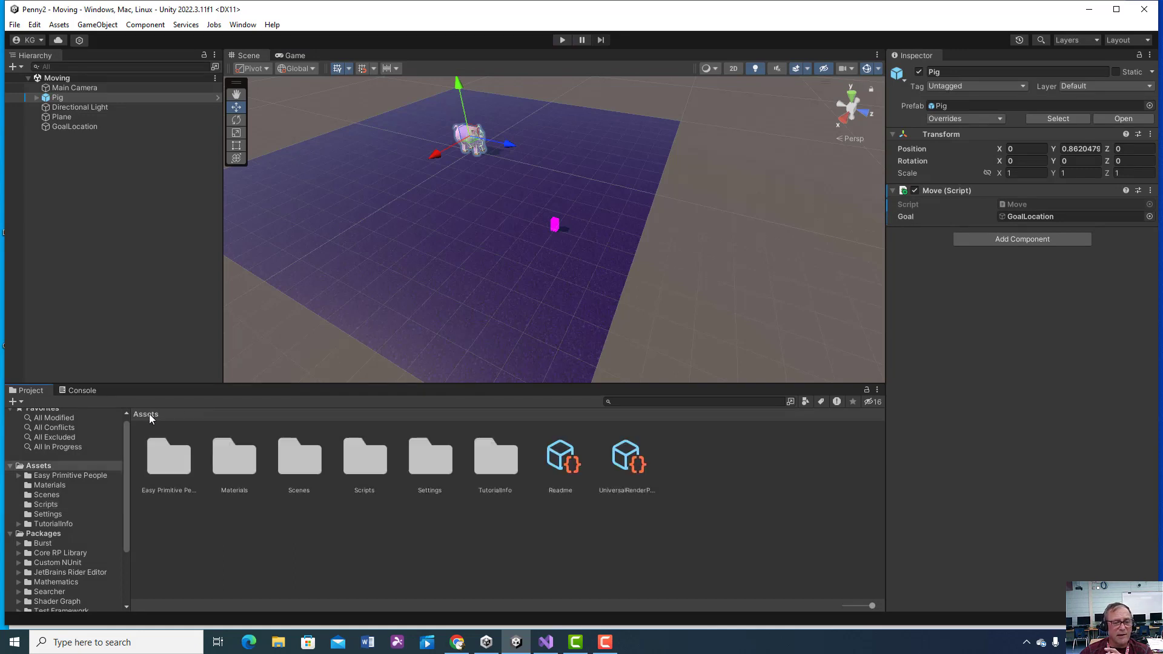
left_click(306, 462)
double_click(304, 463)
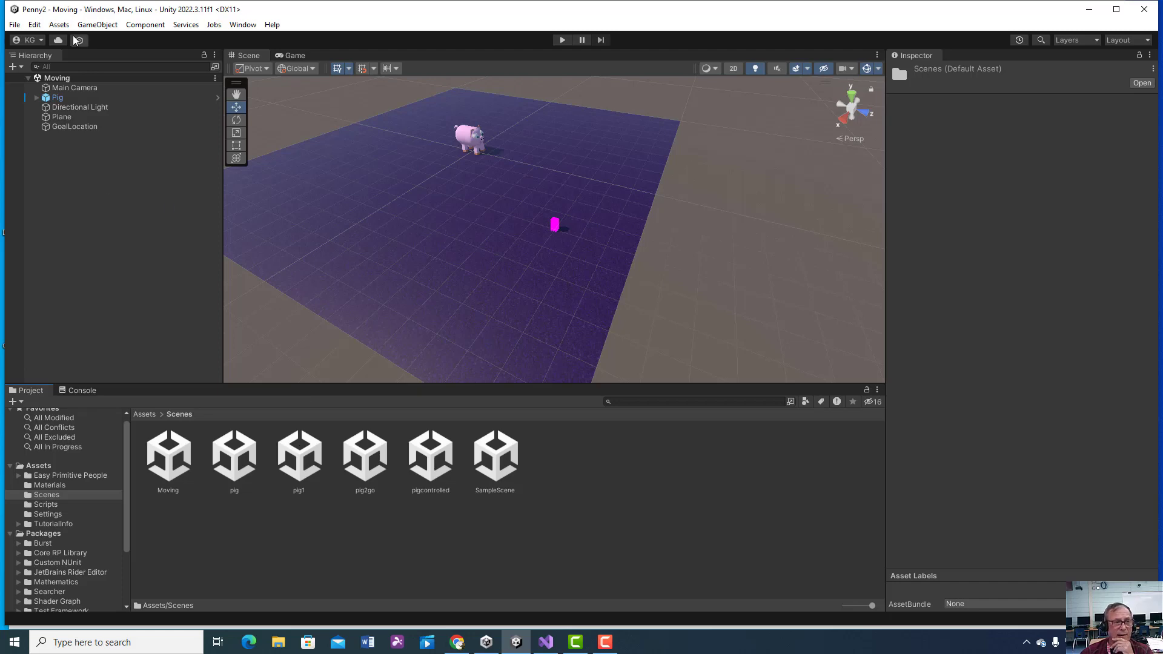
left_click(14, 25)
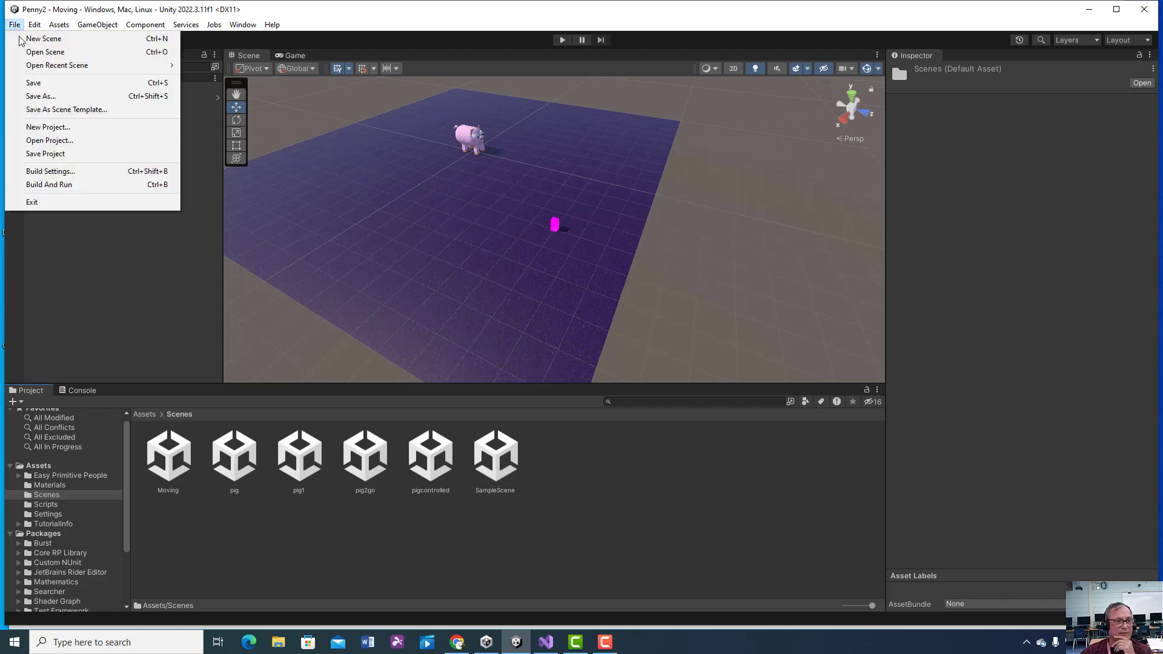
left_click(35, 97)
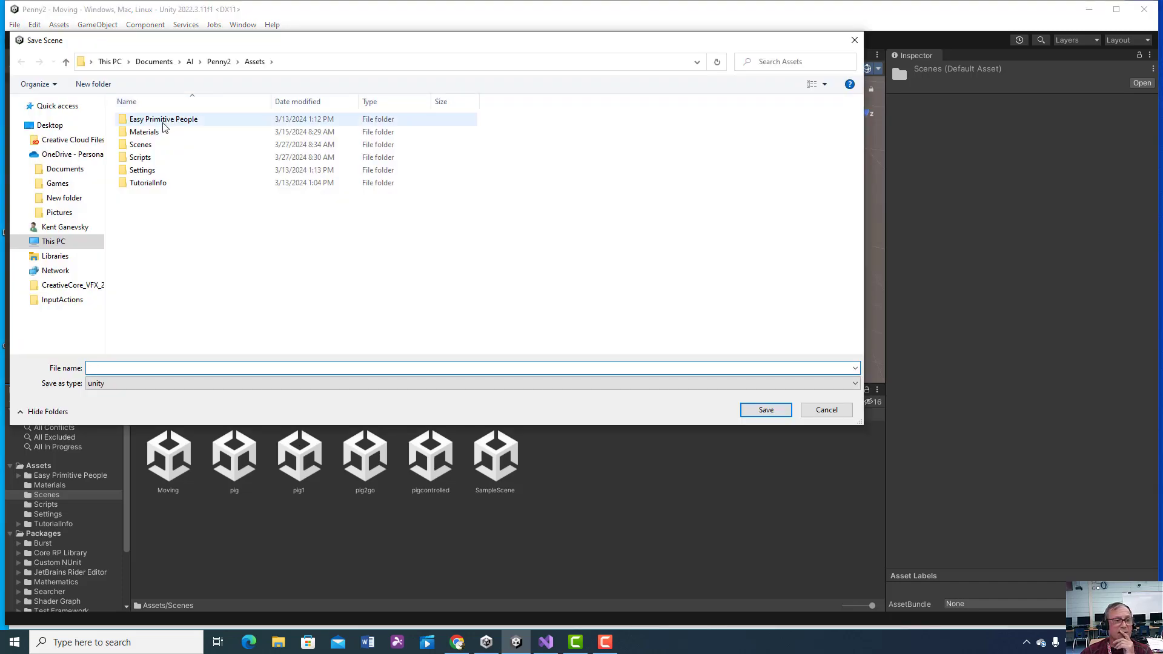
left_click(140, 145)
double_click(140, 145)
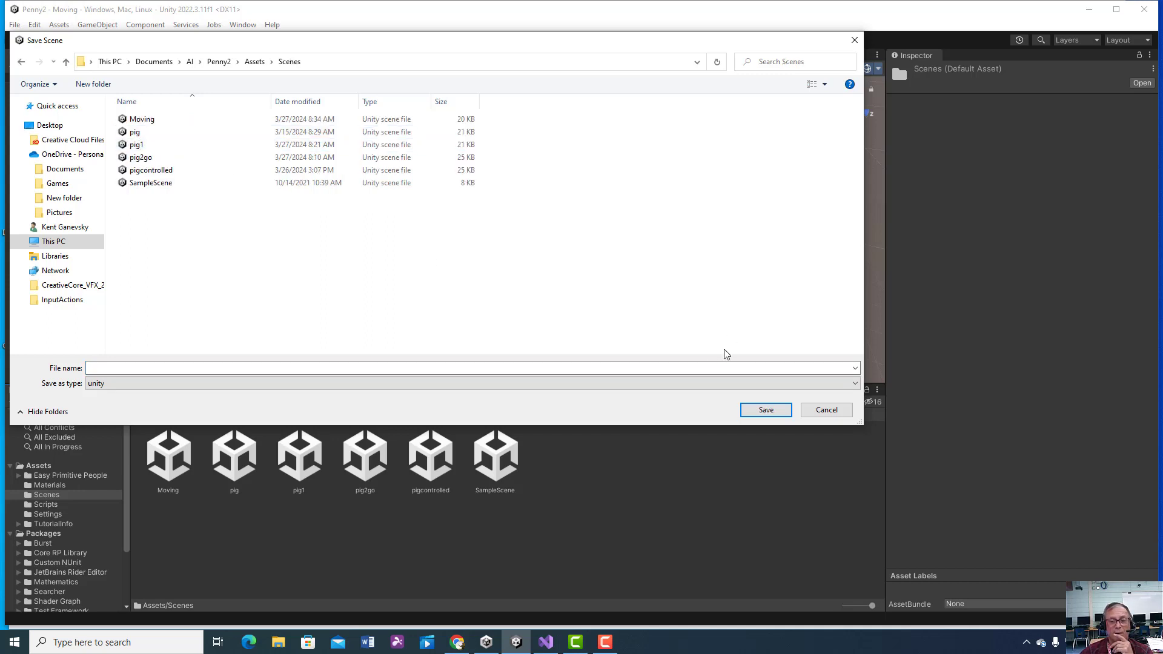
left_click(211, 373)
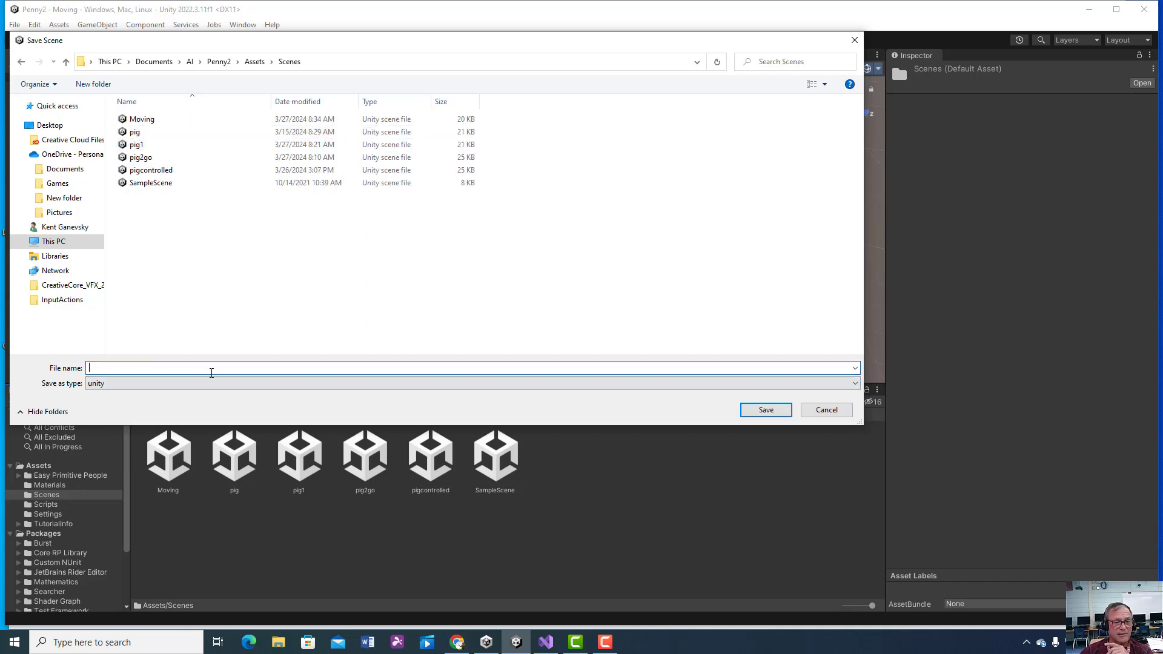
left_click(828, 410)
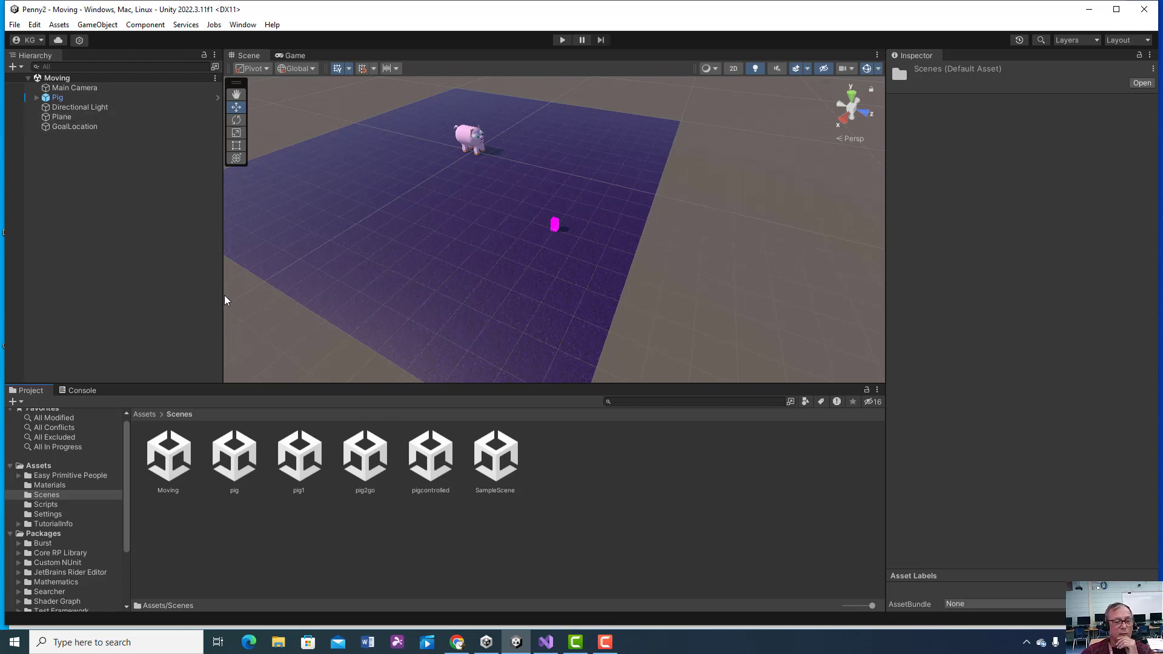
Step: Check the Pig's components in the Moving scene, open the pig2go scene and select the pig1 scene asset
left_click(309, 460)
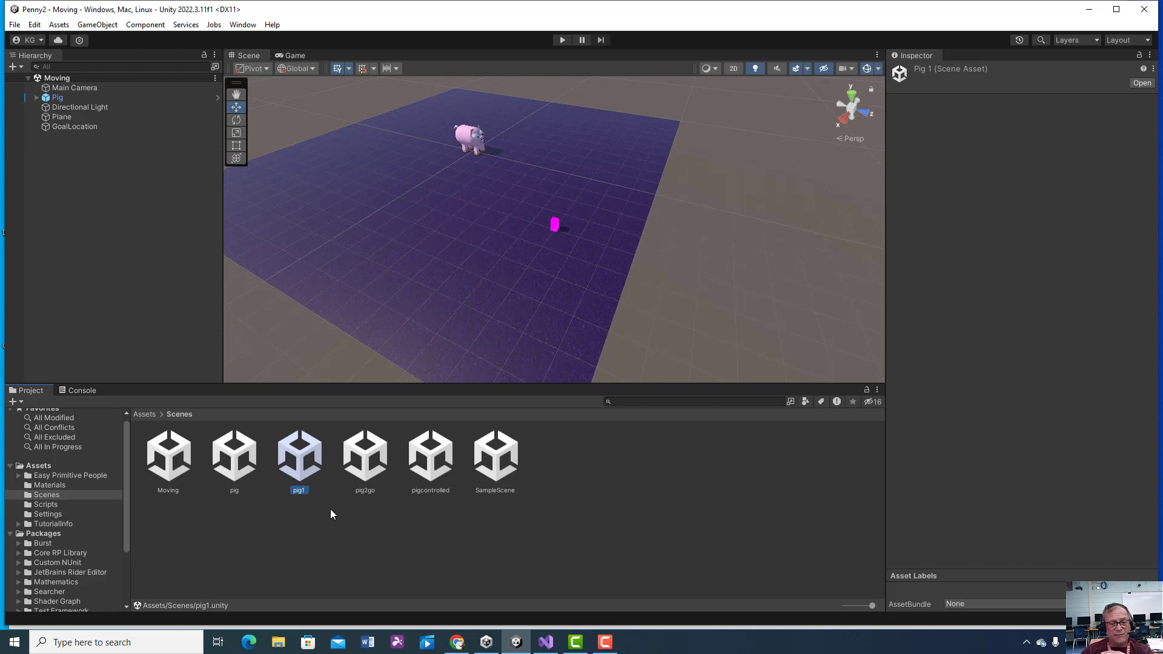
left_click(93, 101)
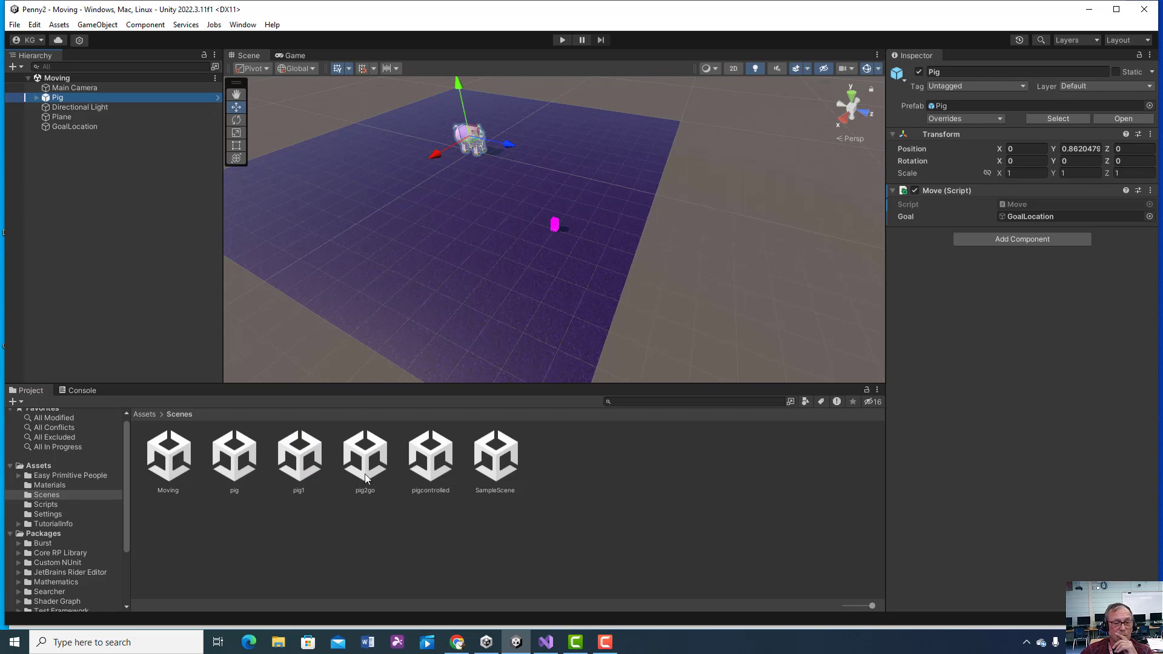
left_click(299, 466)
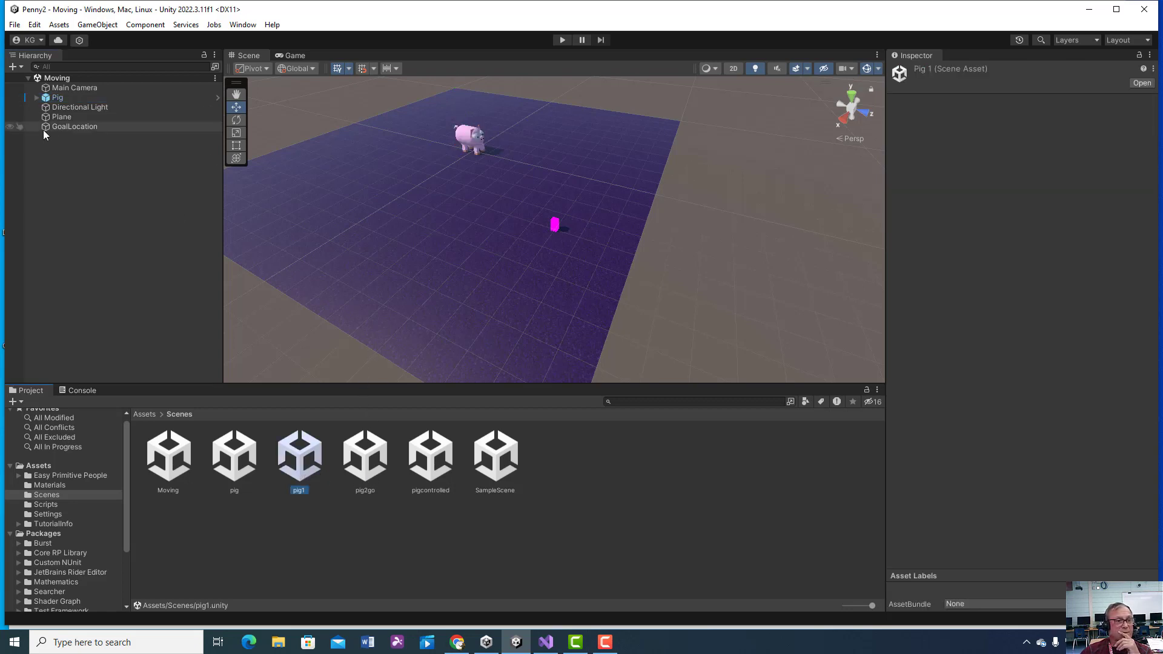
left_click(75, 100)
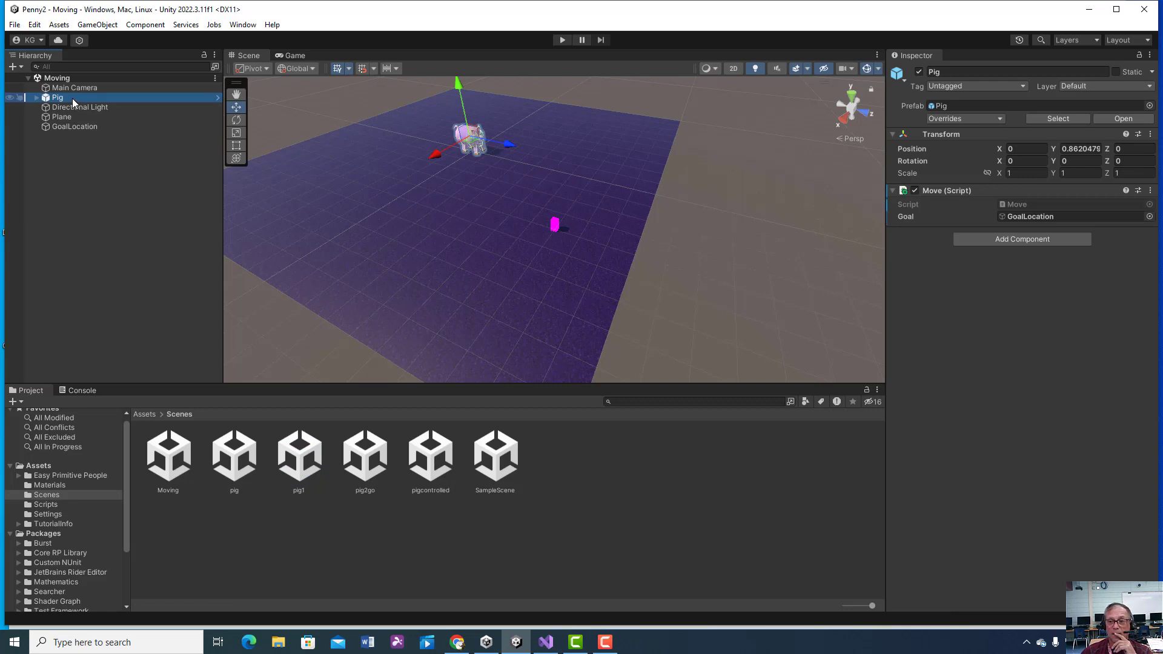
double_click(365, 456)
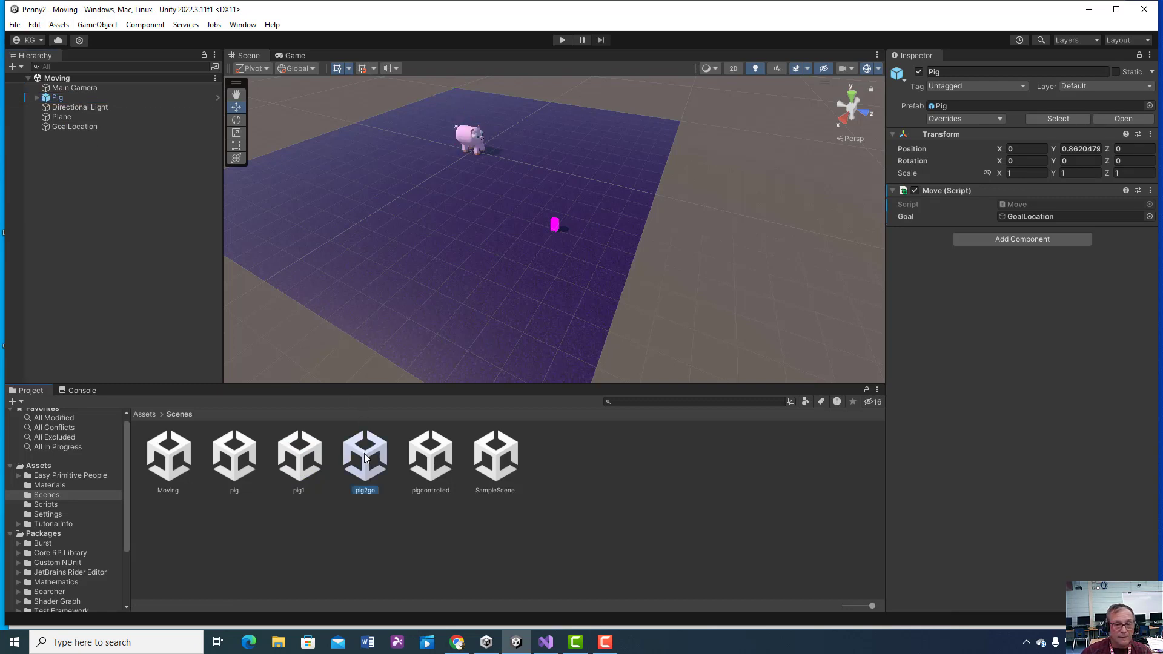
left_click(54, 98)
left_click(291, 451)
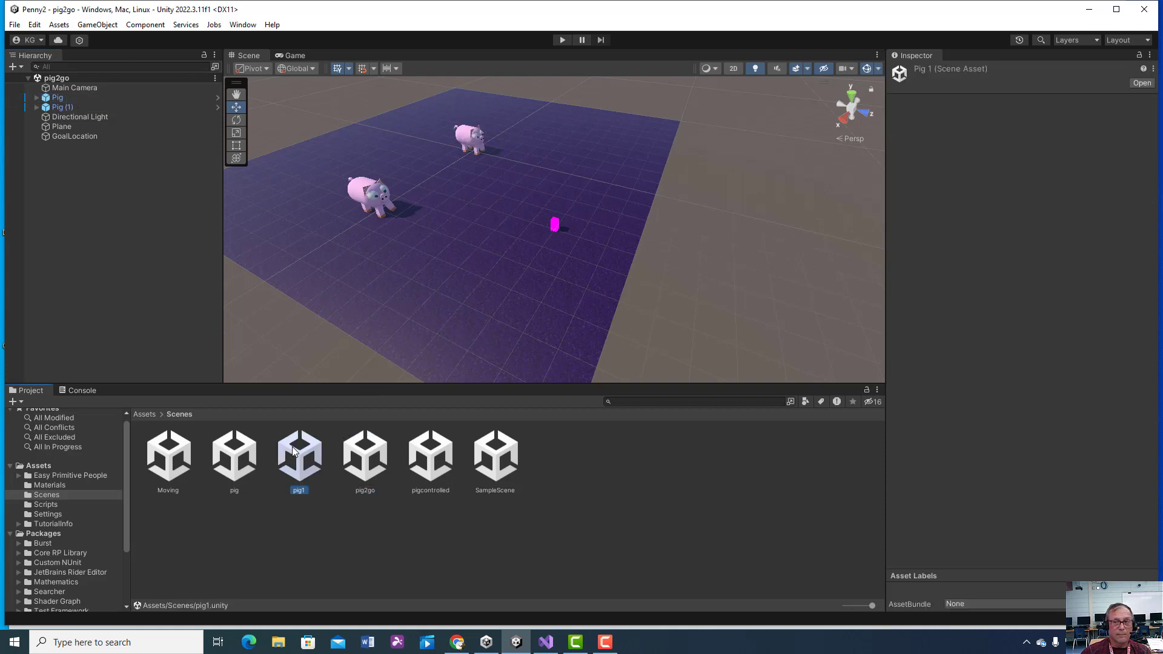
Step: Switch to Visual Studio and examine the Translate call in the Move1 script's Start method
left_click(546, 642)
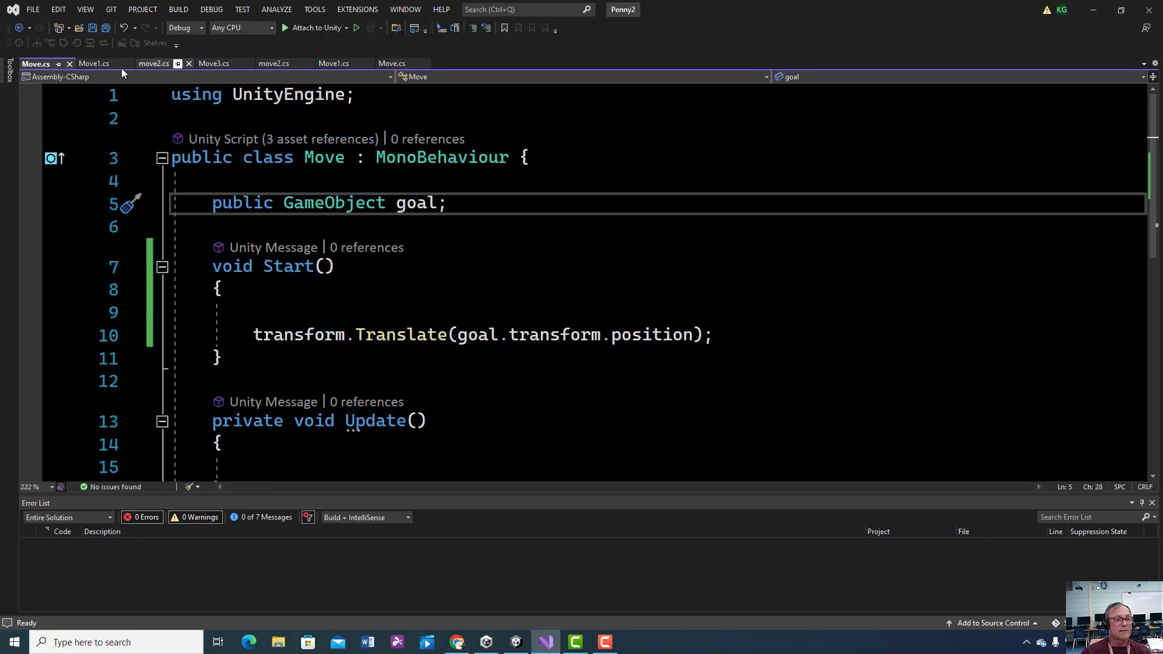
left_click(99, 64)
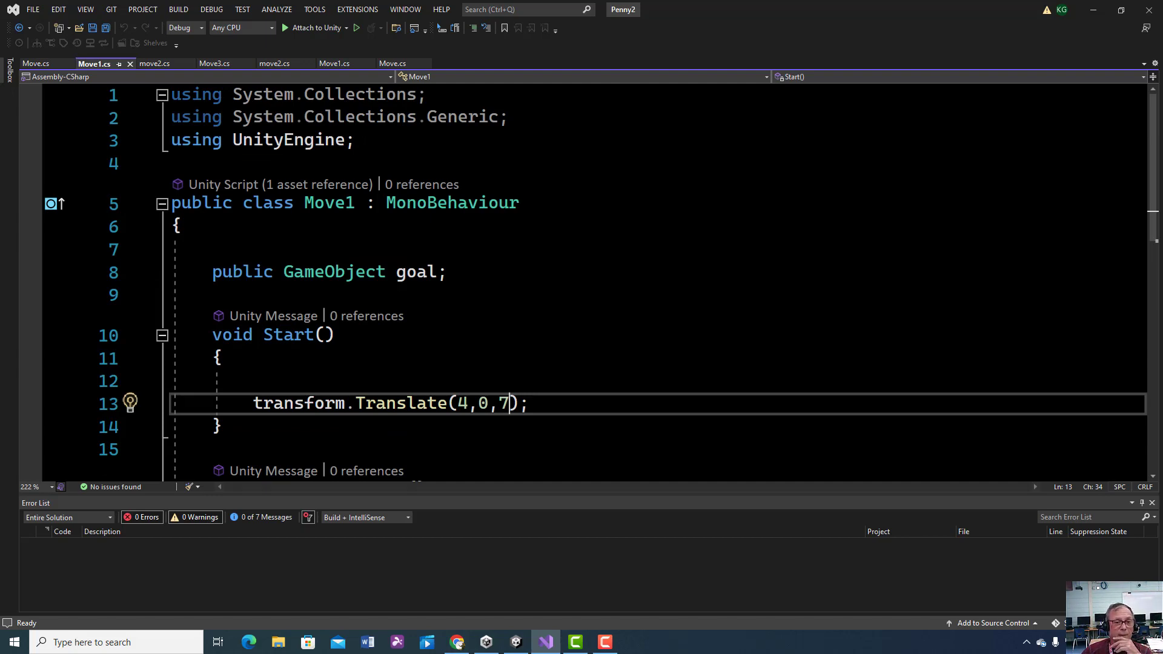
scroll(581, 279, "down", 1)
scroll(582, 279, "up", 1)
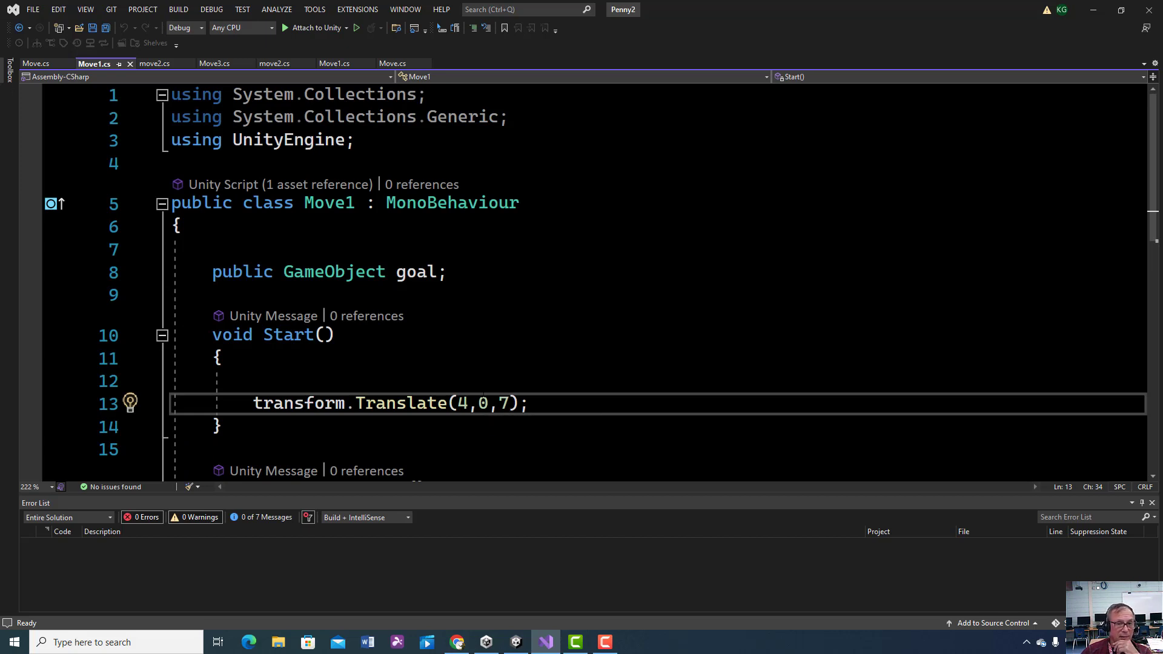
scroll(581, 279, "down", 1)
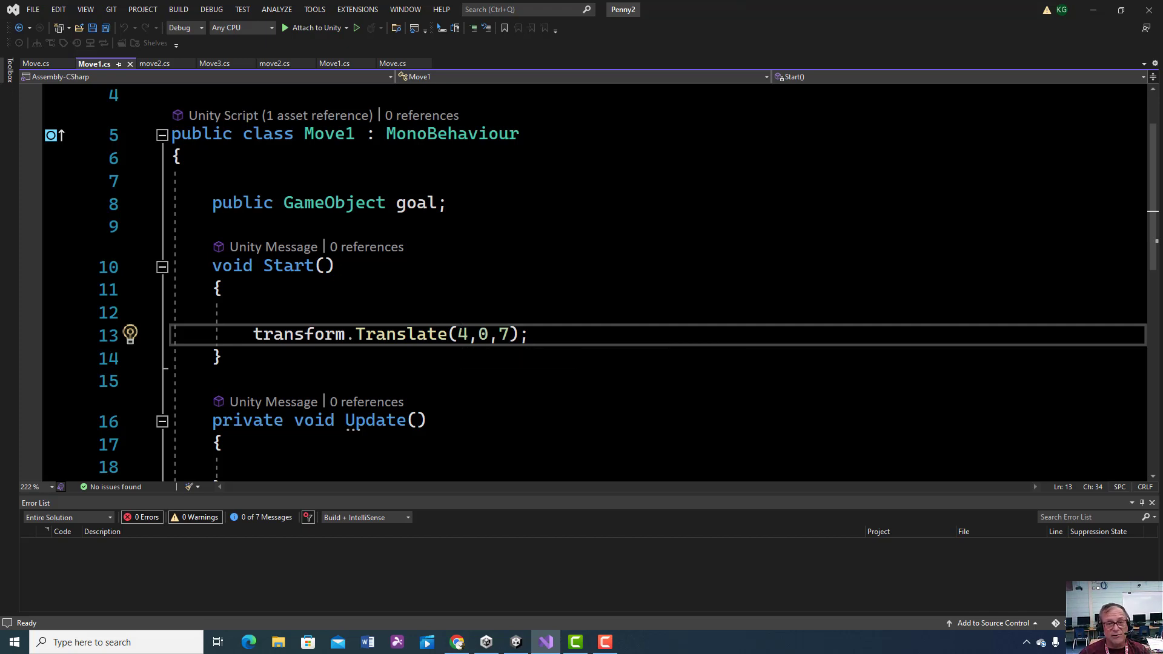
Step: Return to the Unity editor, open the pig scene and select its Pig object
left_click(1093, 10)
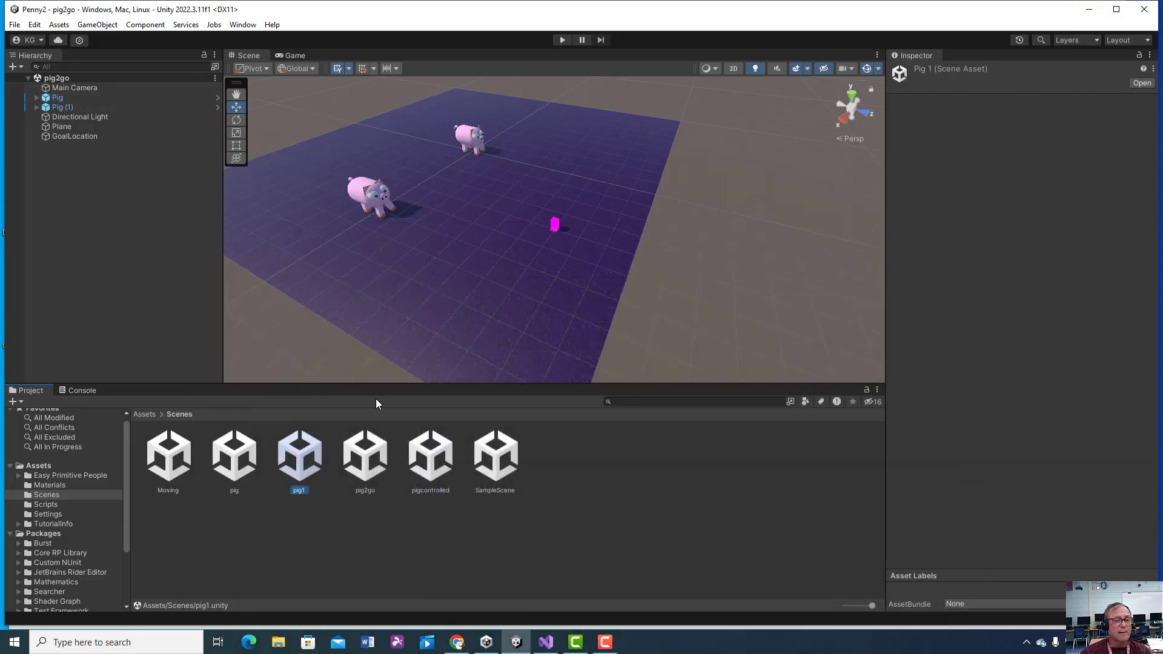
double_click(239, 466)
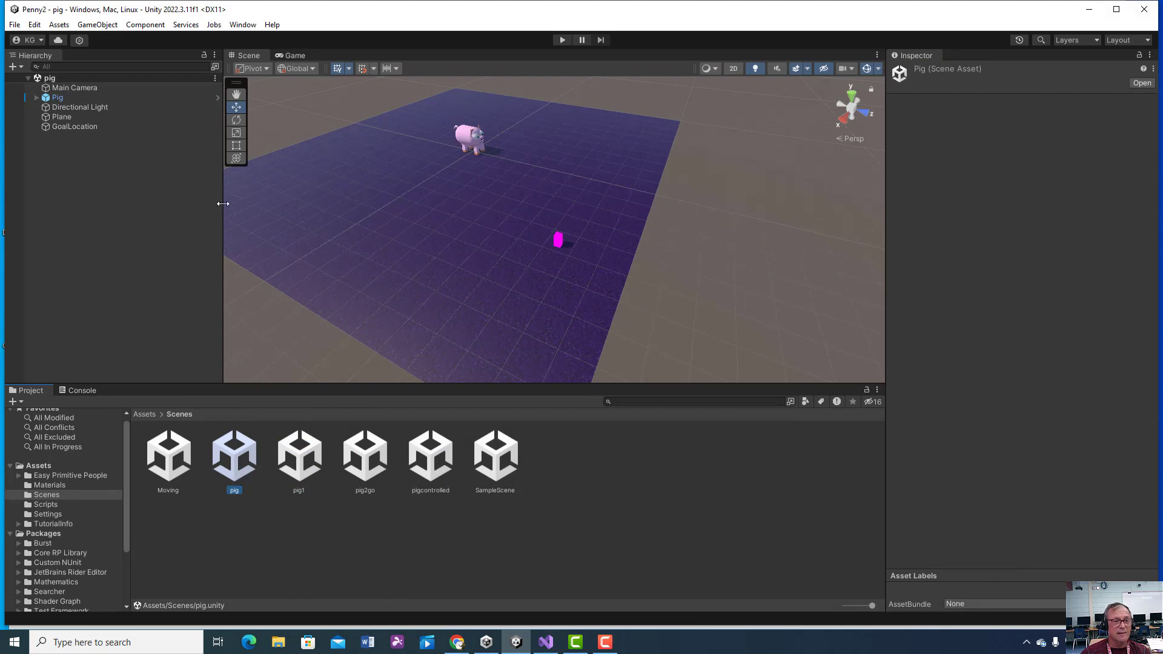
left_click(92, 98)
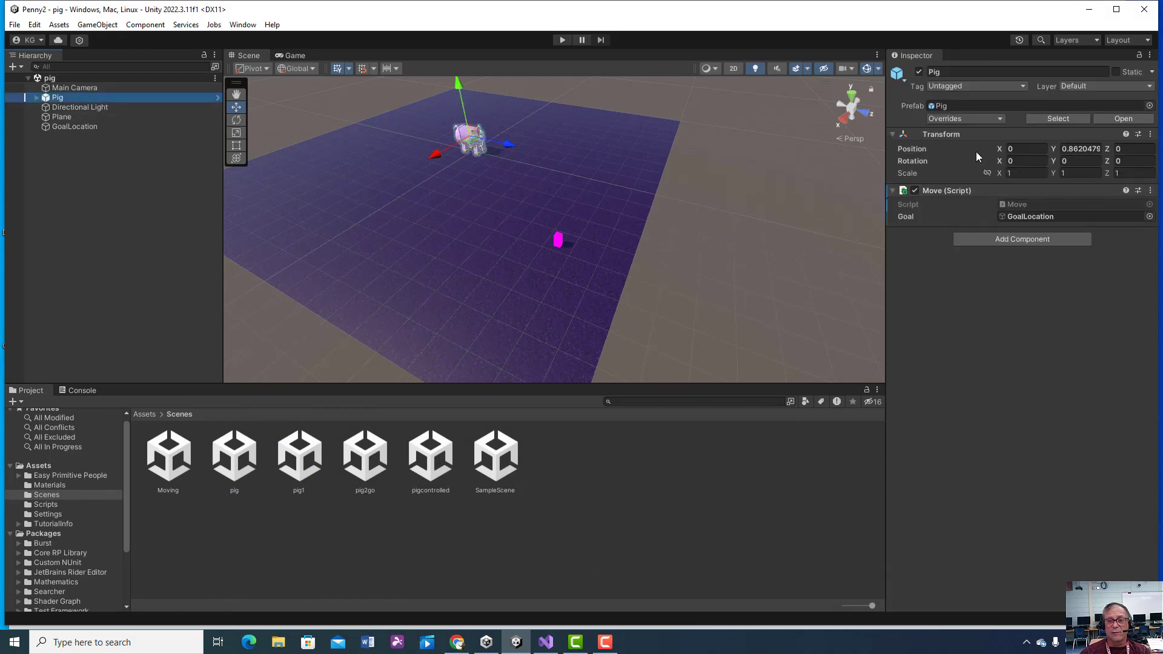
Step: Set GoalLocation's position to X 4 and Z 7, and save the scene
left_click(113, 126)
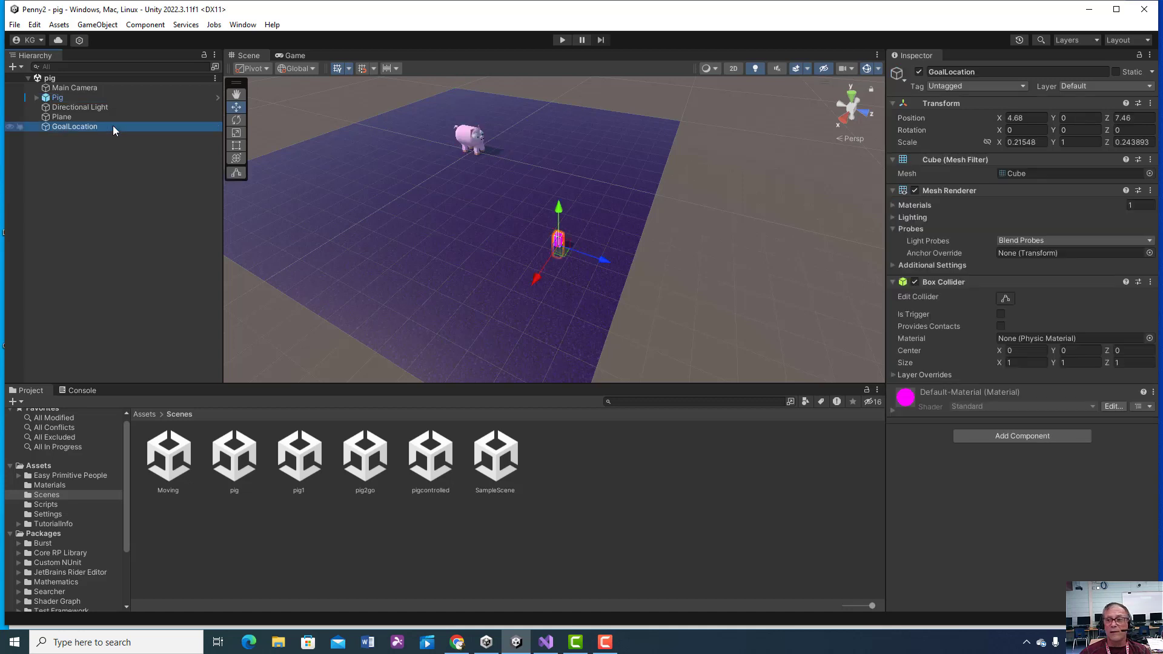
left_click(1024, 117)
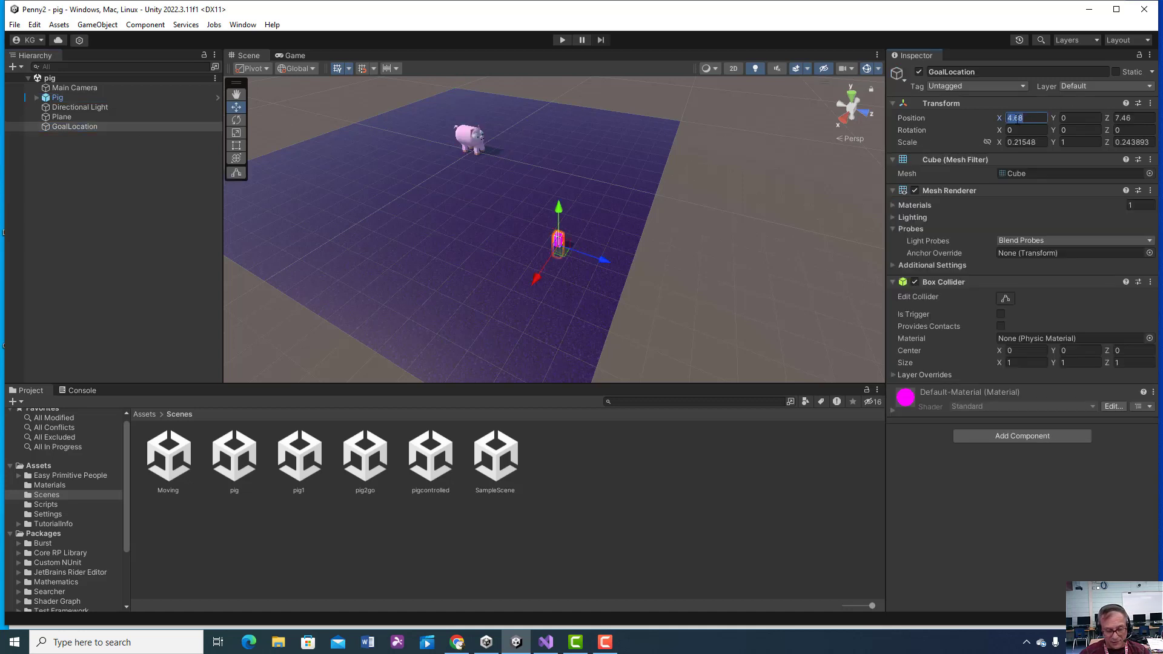
type("4")
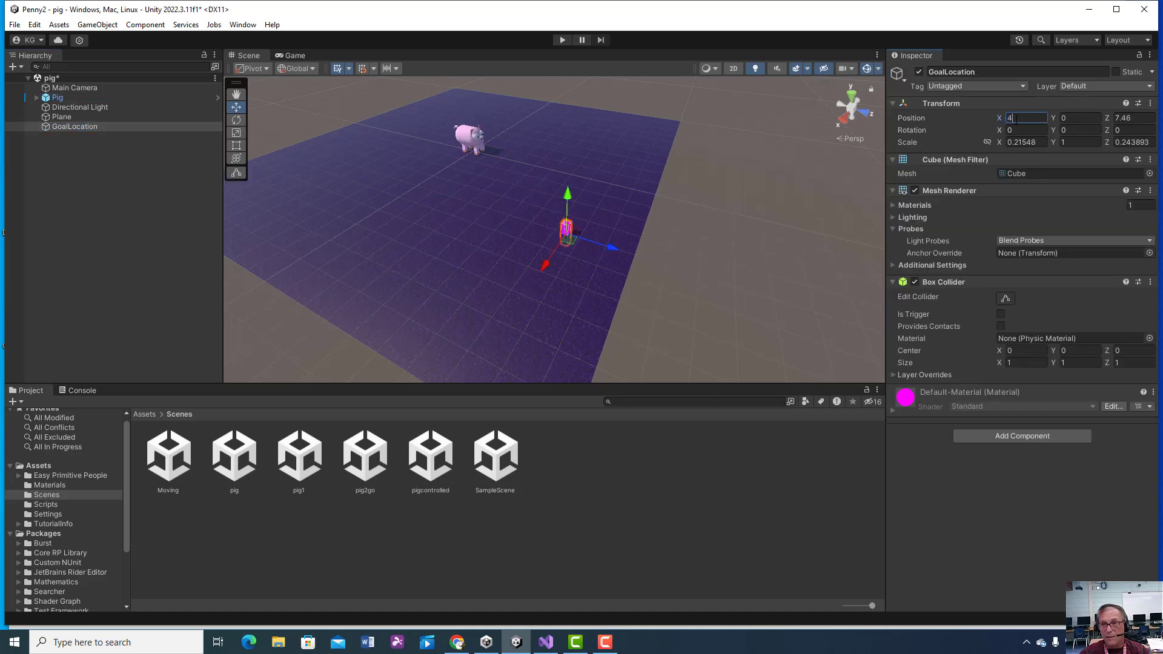
left_click(1131, 118)
type("7")
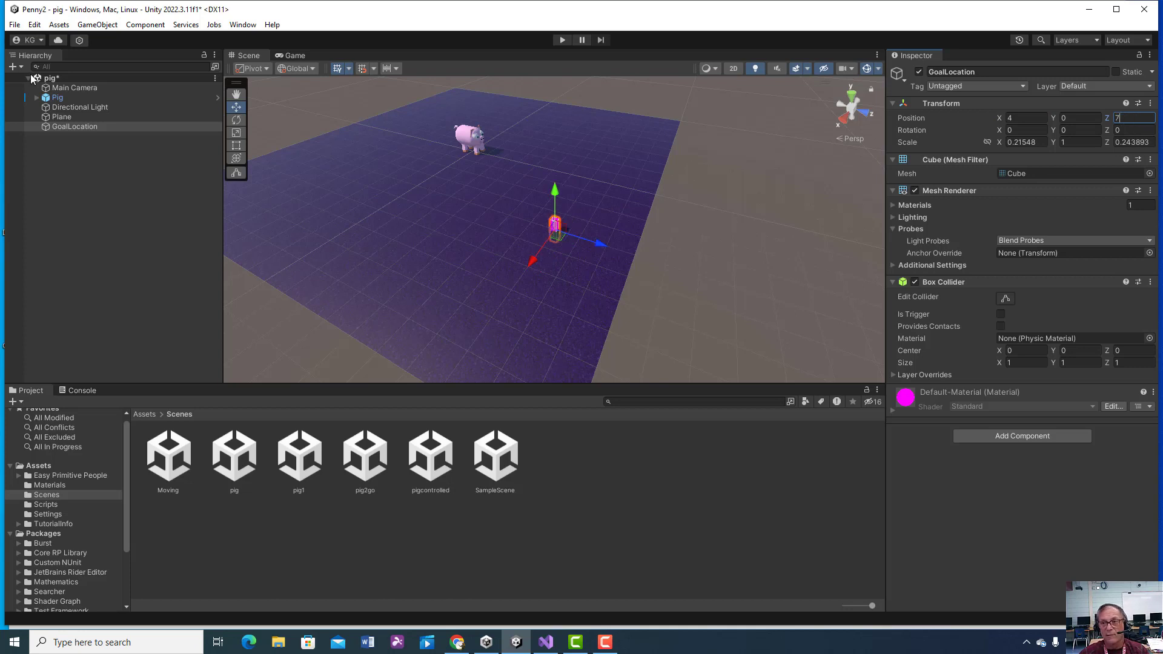
left_click(24, 25)
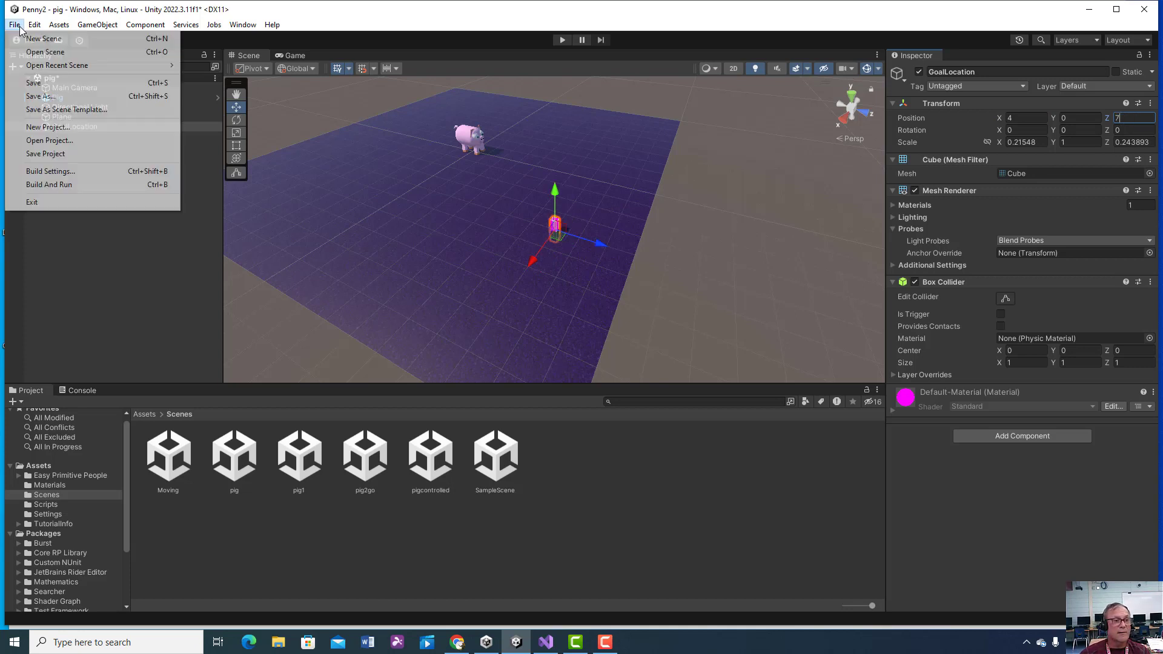
left_click(33, 80)
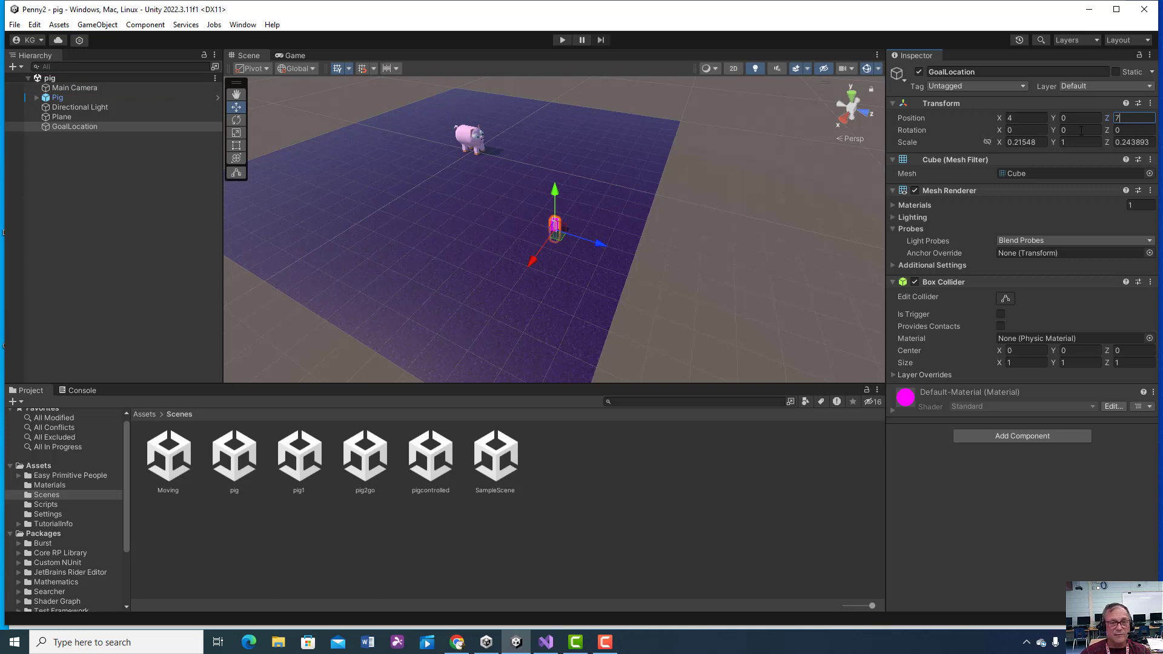
Step: Compare the Pig's X and Z position values with those of GoalLocation
left_click(467, 143)
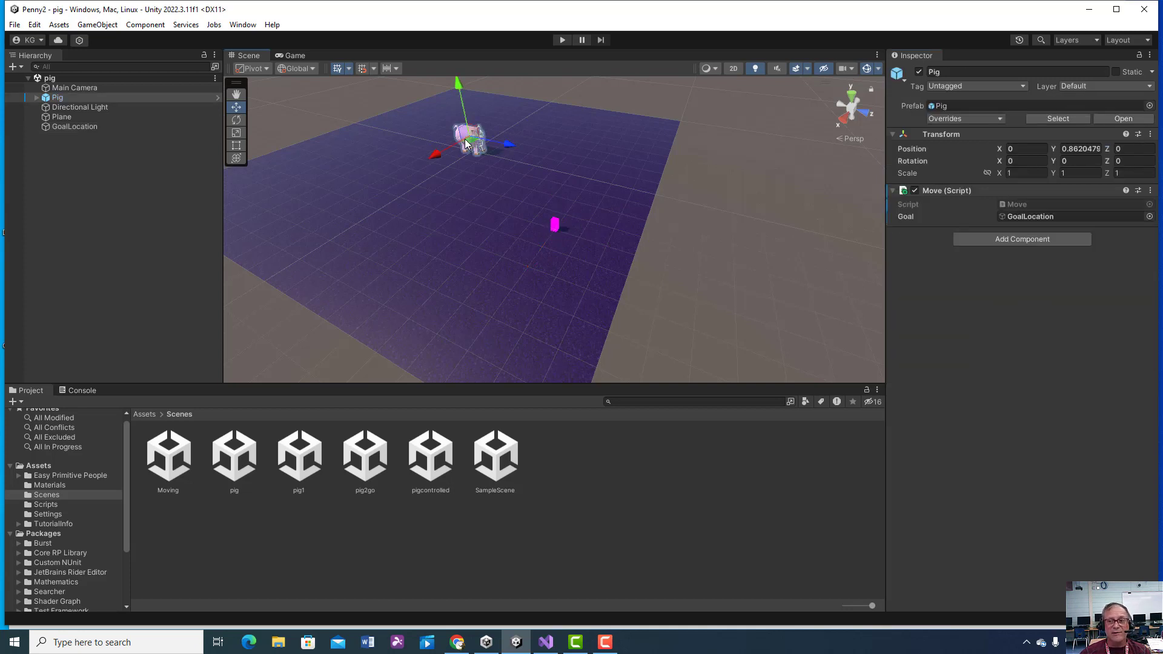
left_click(1011, 149)
left_click(1133, 149)
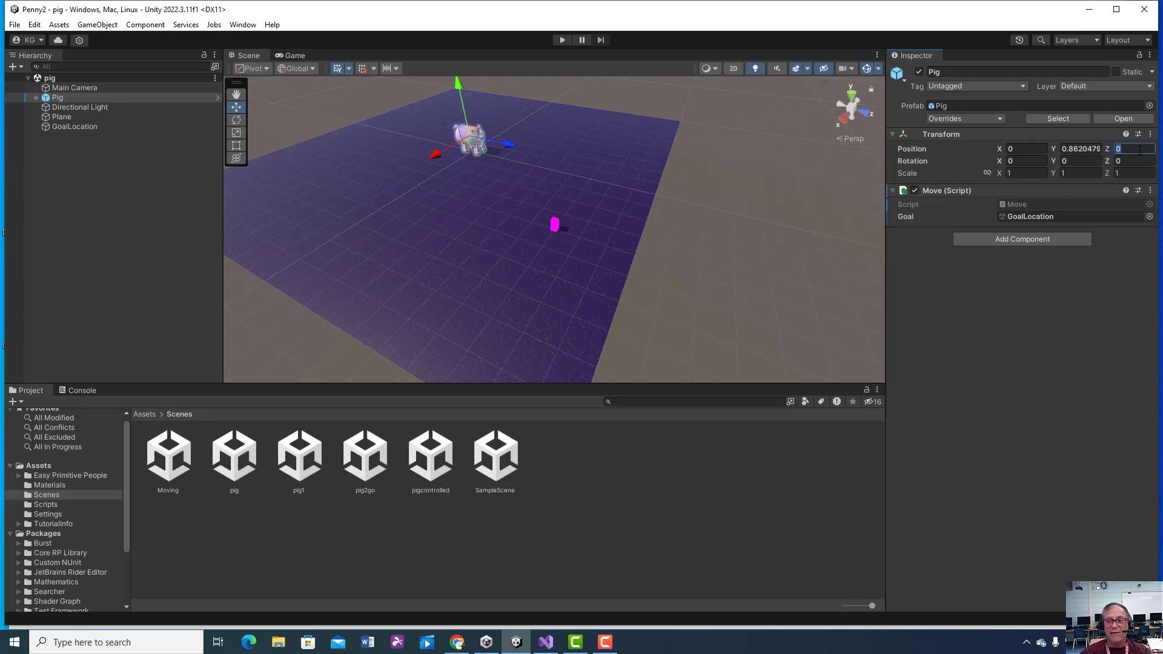
left_click(555, 225)
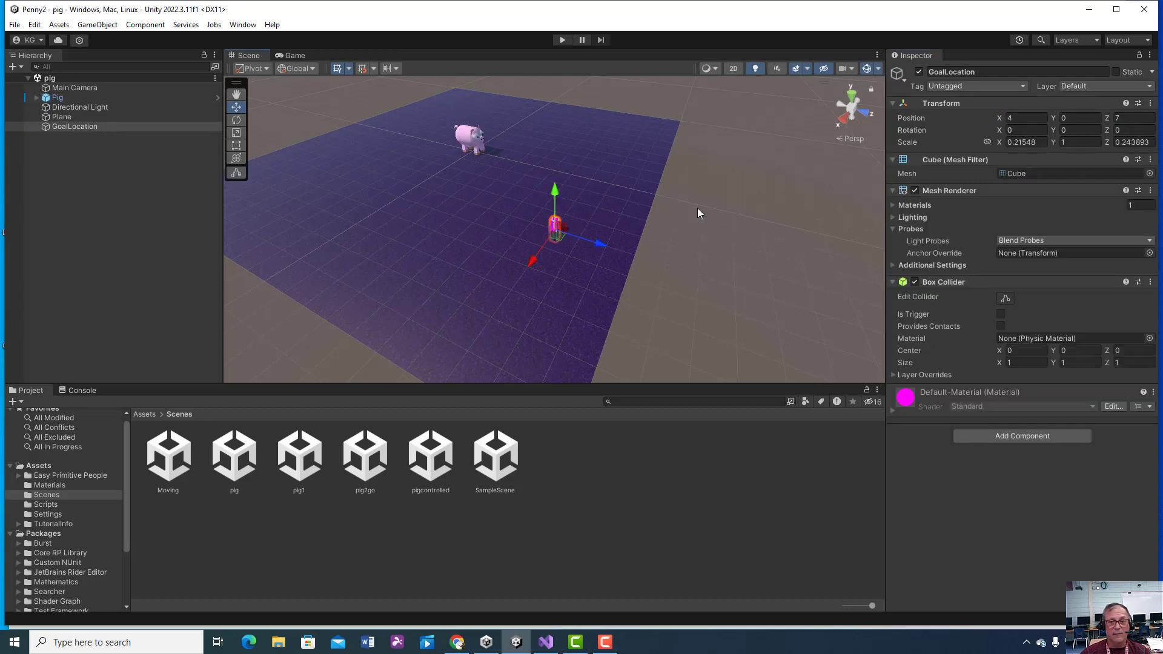
left_click(1078, 121)
Step: Switch to Visual Studio, match Move1's Translate arguments against the goal's coordinates, and return to the Unity editor
left_click(545, 644)
scroll(581, 278, "up", 1)
scroll(582, 279, "down", 3)
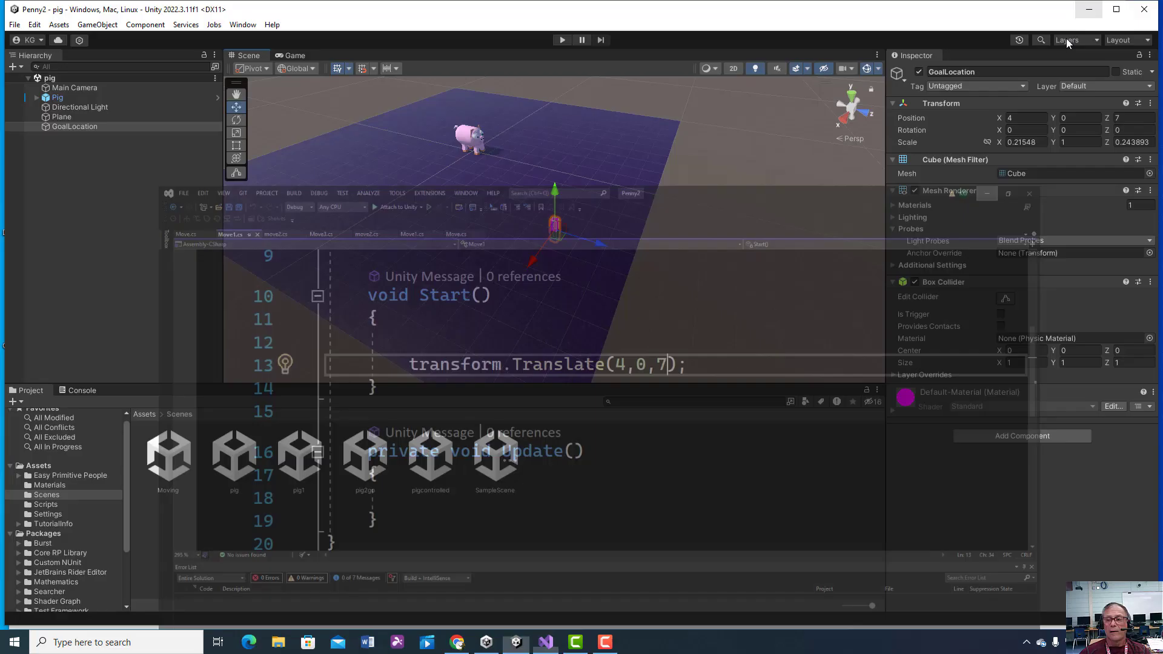
left_click(1094, 10)
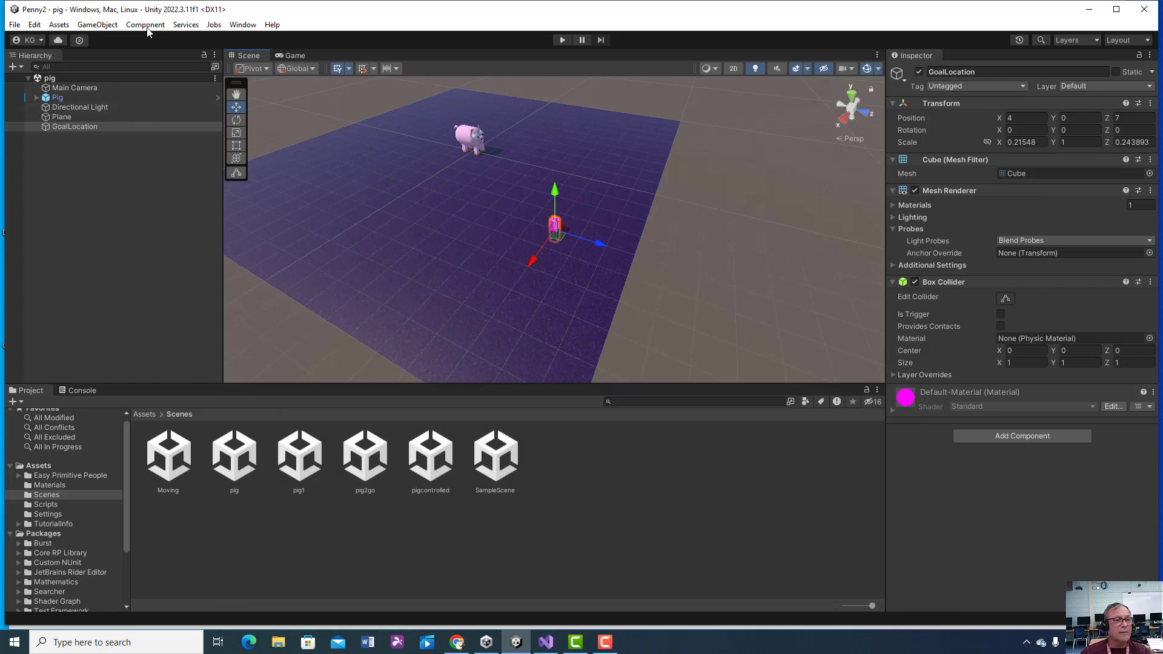
Step: Remove the Move script from the Pig and add the Move 1 script in its place
left_click(57, 98)
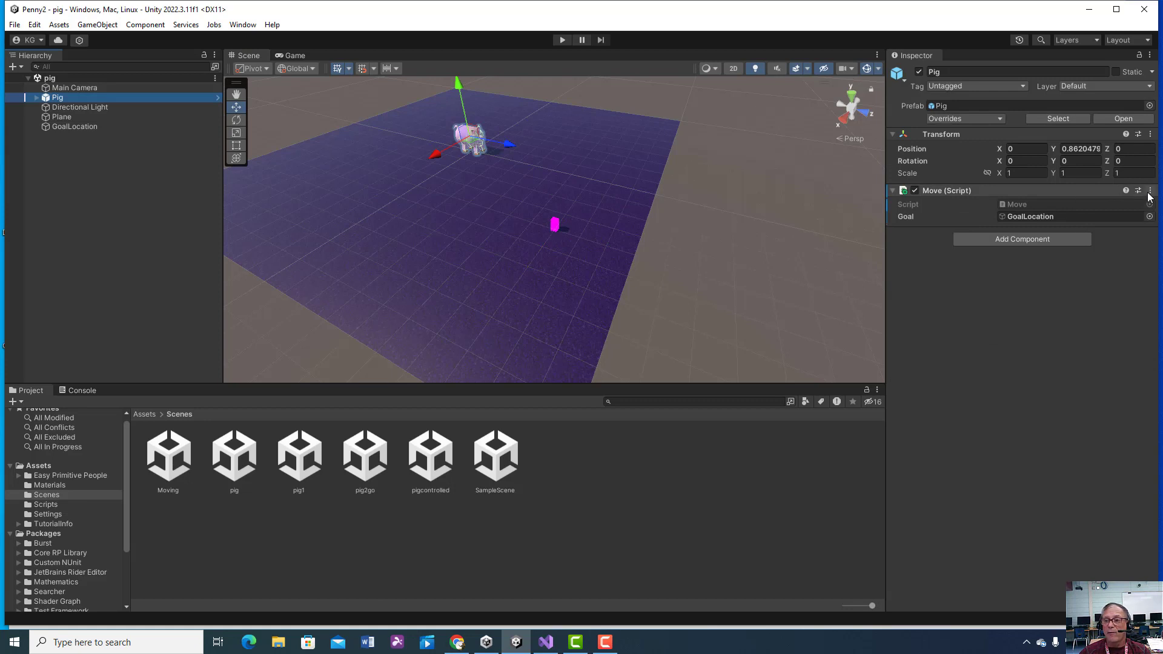
left_click(1150, 191)
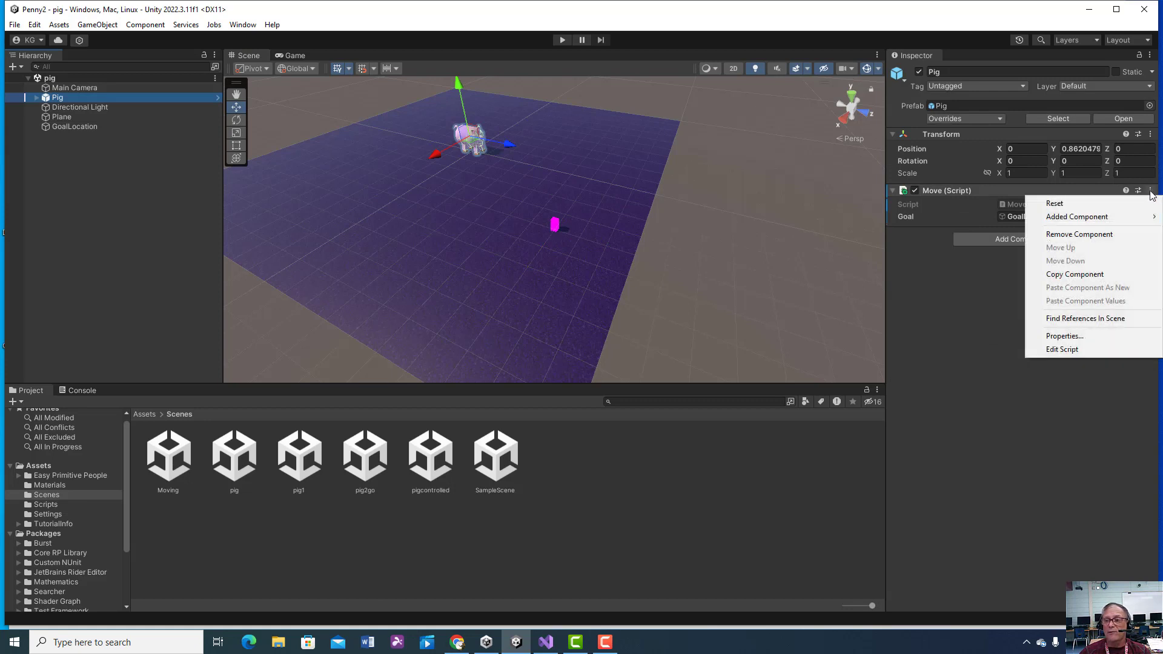
left_click(1080, 235)
left_click(1032, 196)
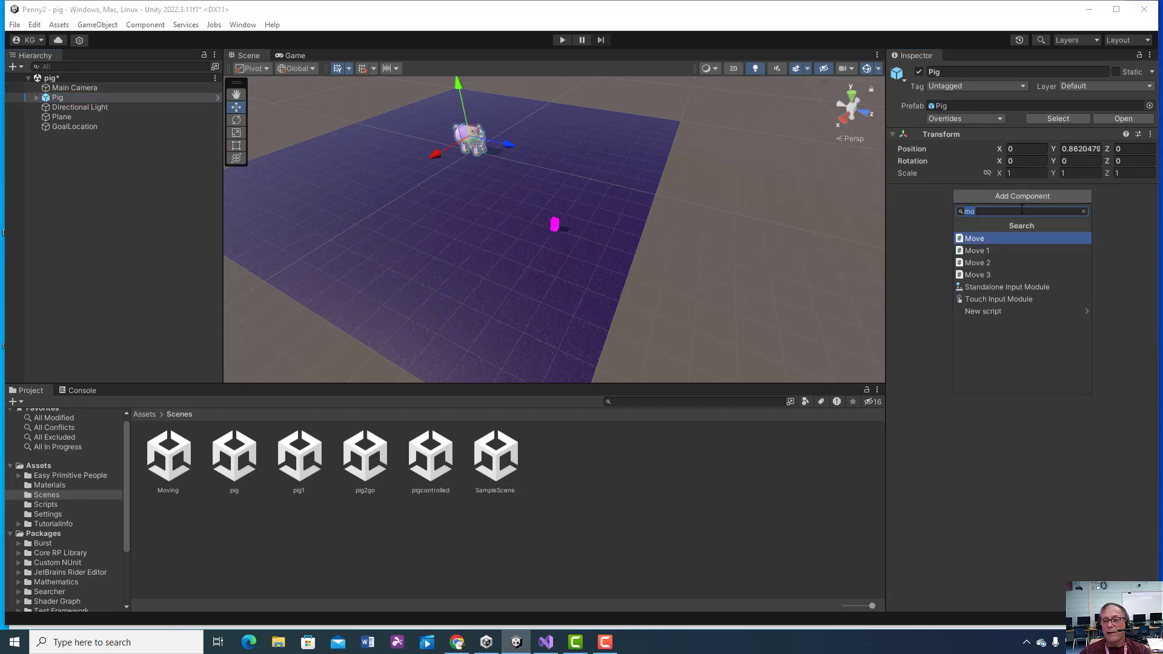
left_click(993, 252)
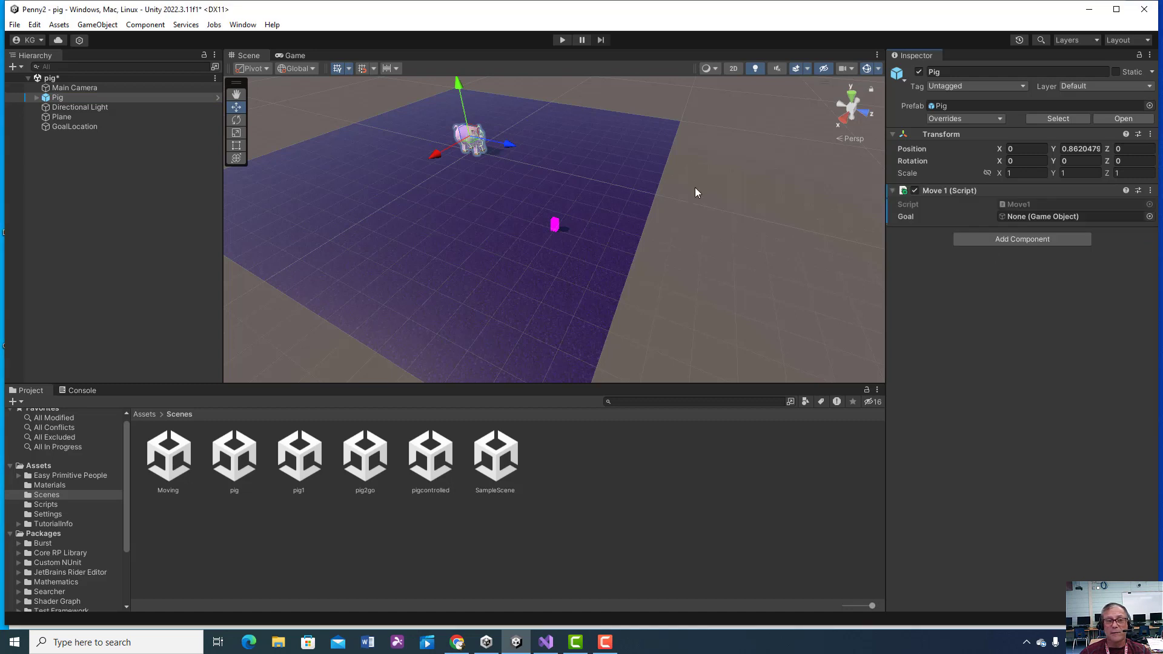
Step: Assign GoalLocation as the Goal of the Pig's Move 1 script, and run the scene briefly to test the translation
left_click_drag(72, 126, 1011, 224)
left_click(562, 40)
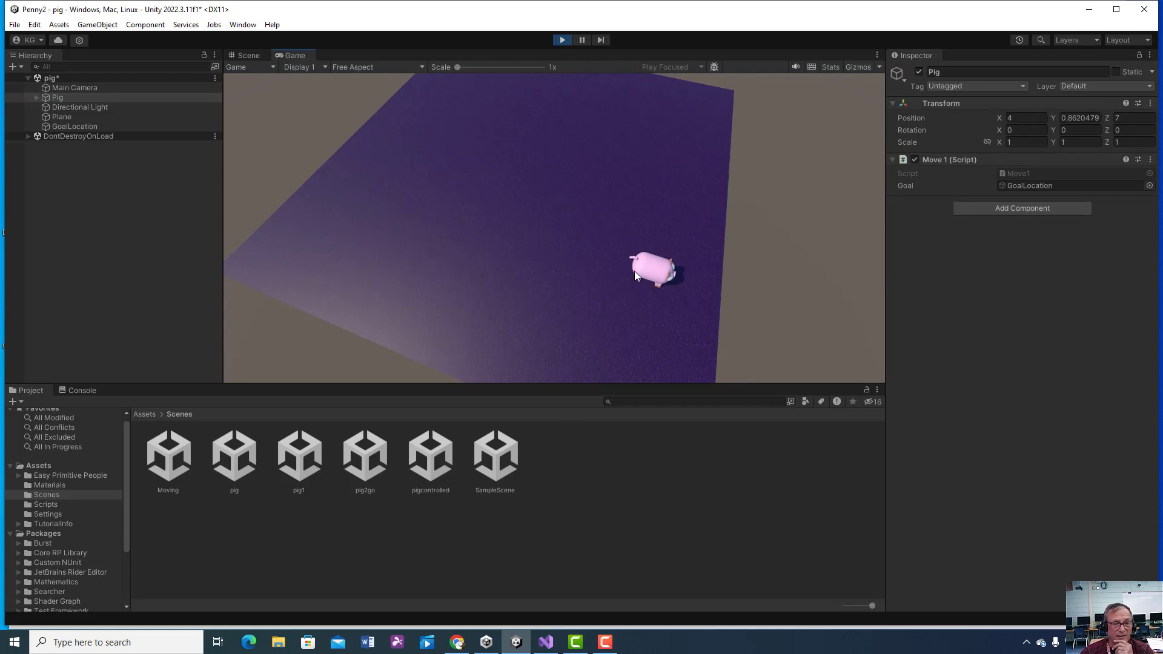
left_click(562, 39)
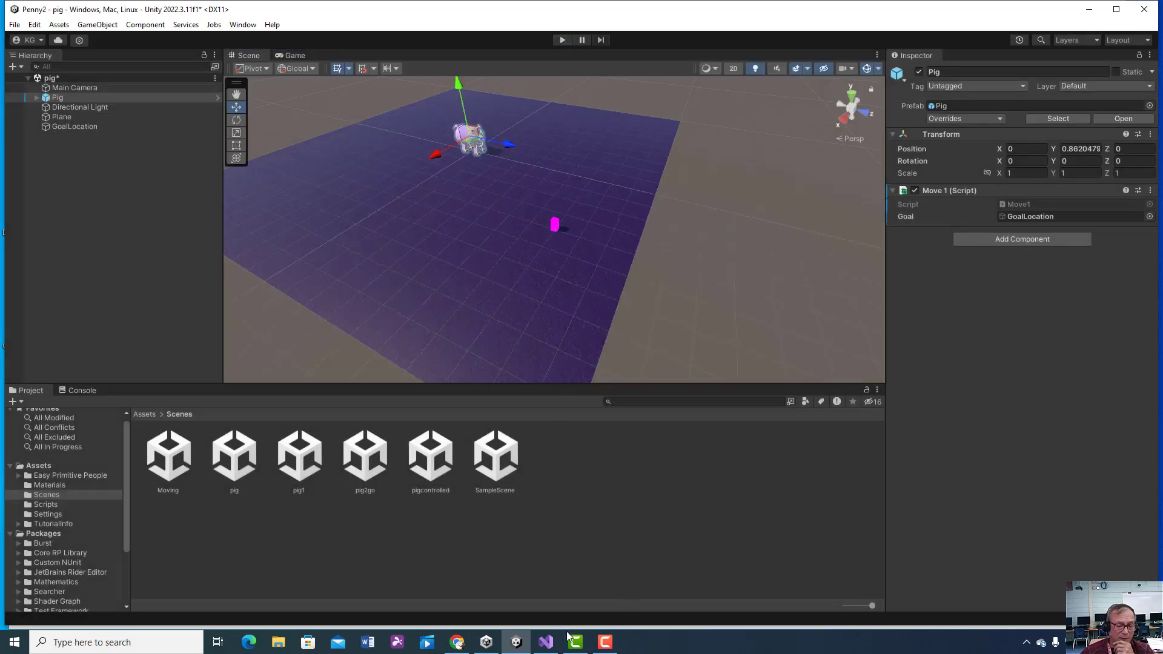
Step: Switch to Visual Studio and examine the Translate call in Move1's Start method against its empty Update method
left_click(546, 641)
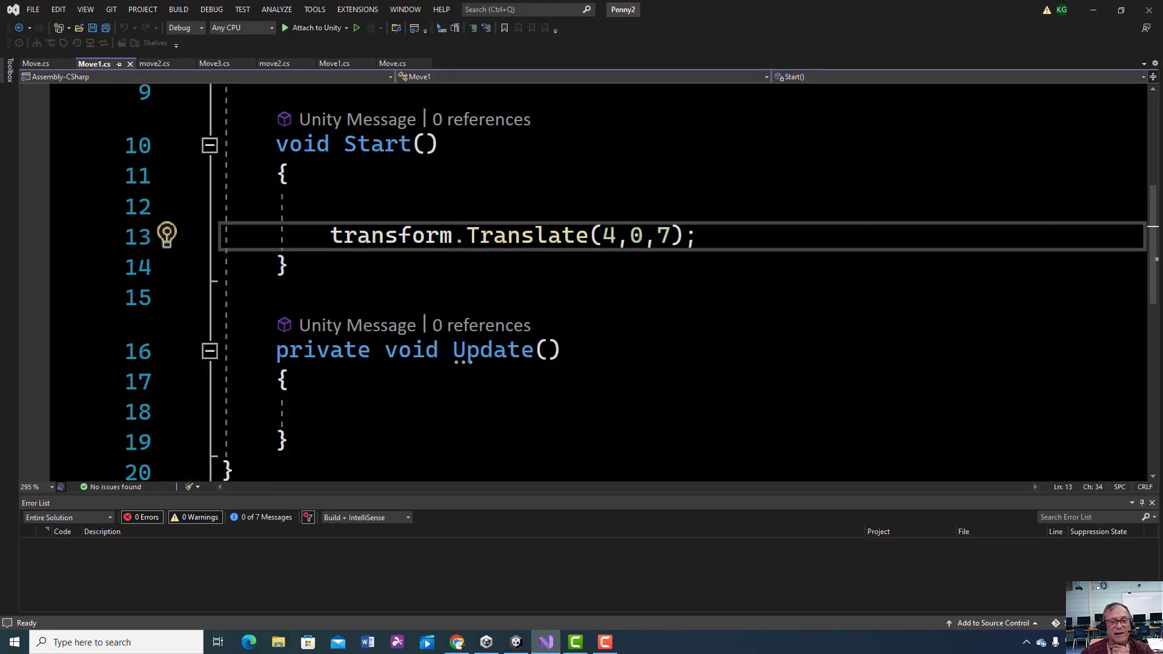
scroll(582, 273, "up", 3)
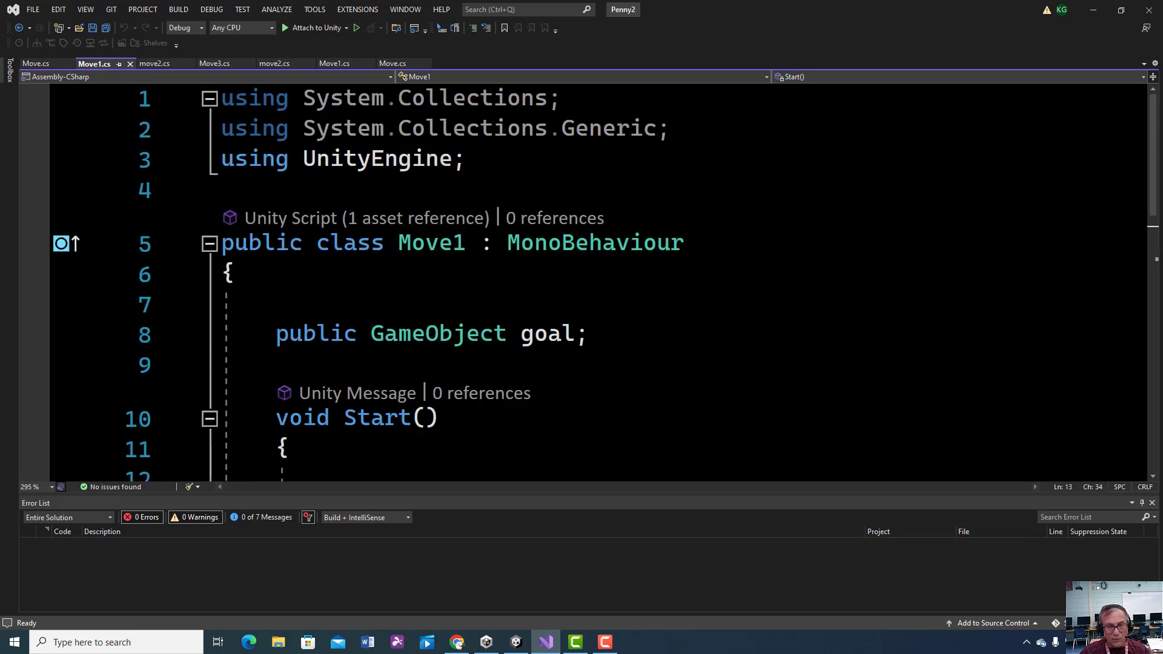
scroll(582, 278, "down", 6, "ctrl")
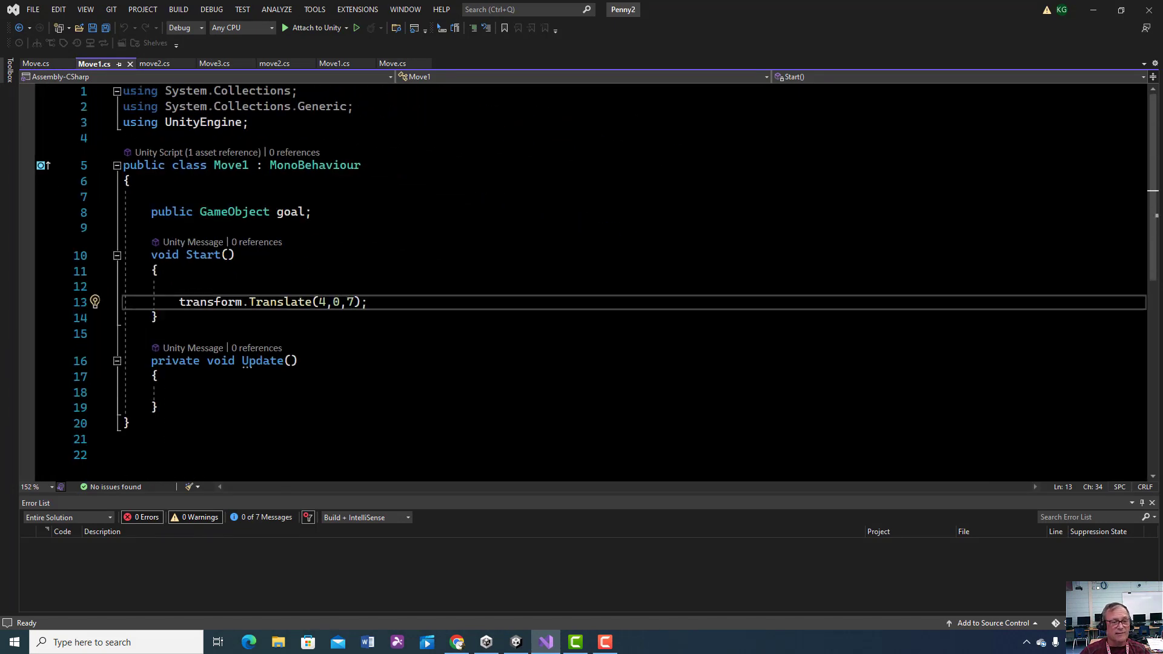
scroll(582, 278, "down", 1, "ctrl")
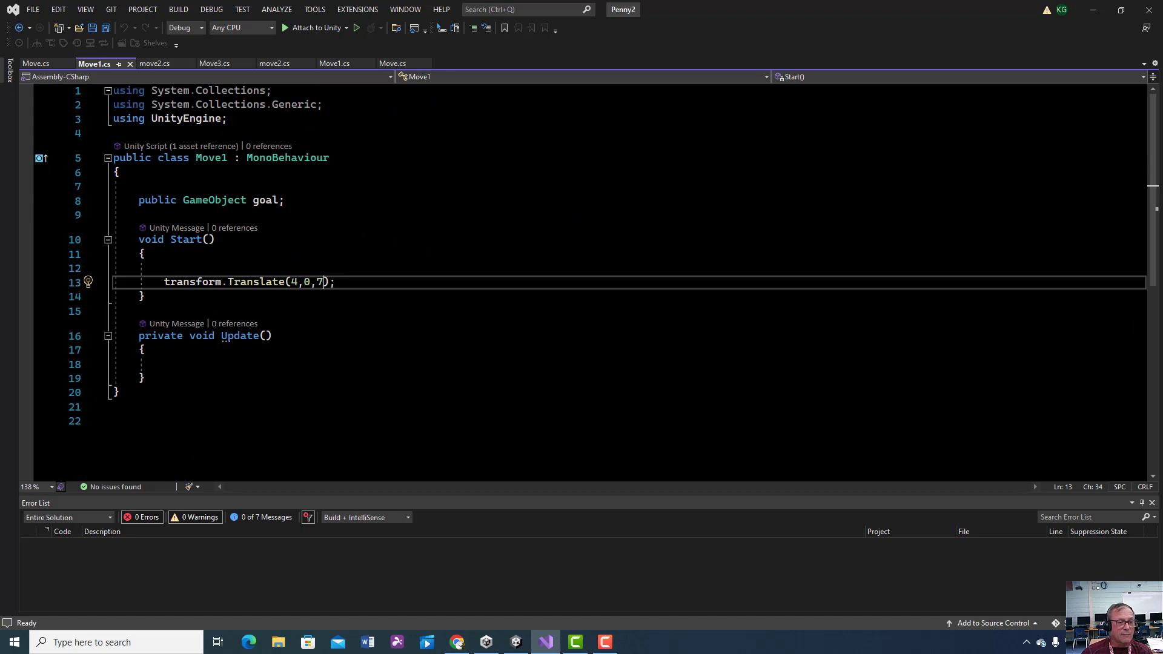
left_click(164, 364)
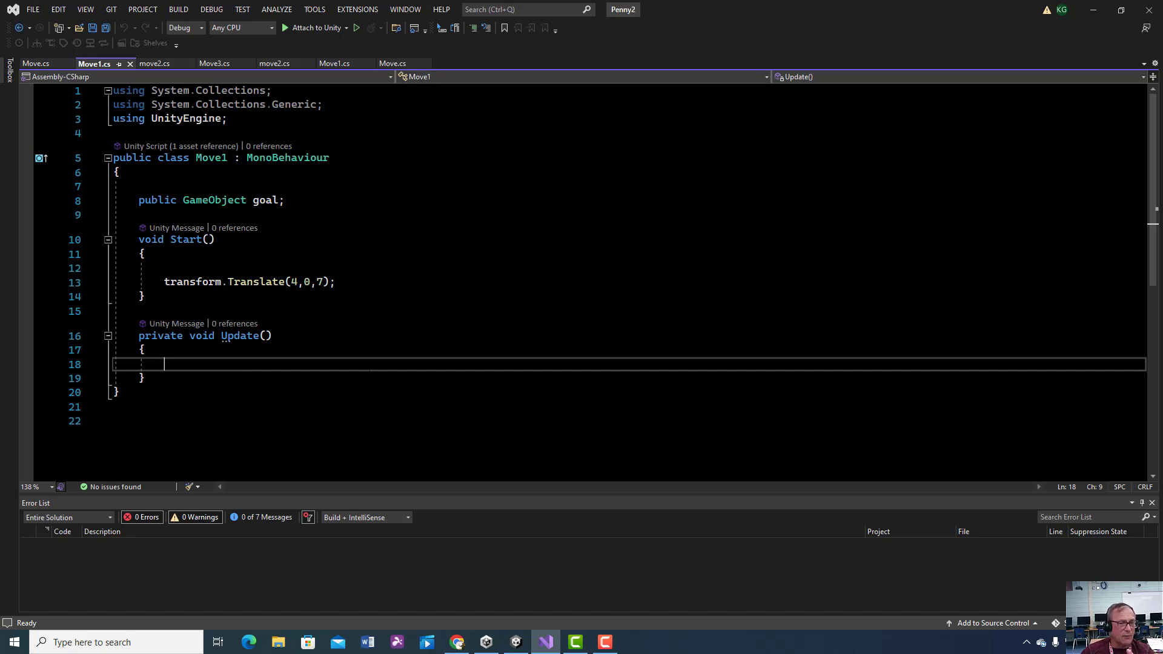
left_click(336, 281)
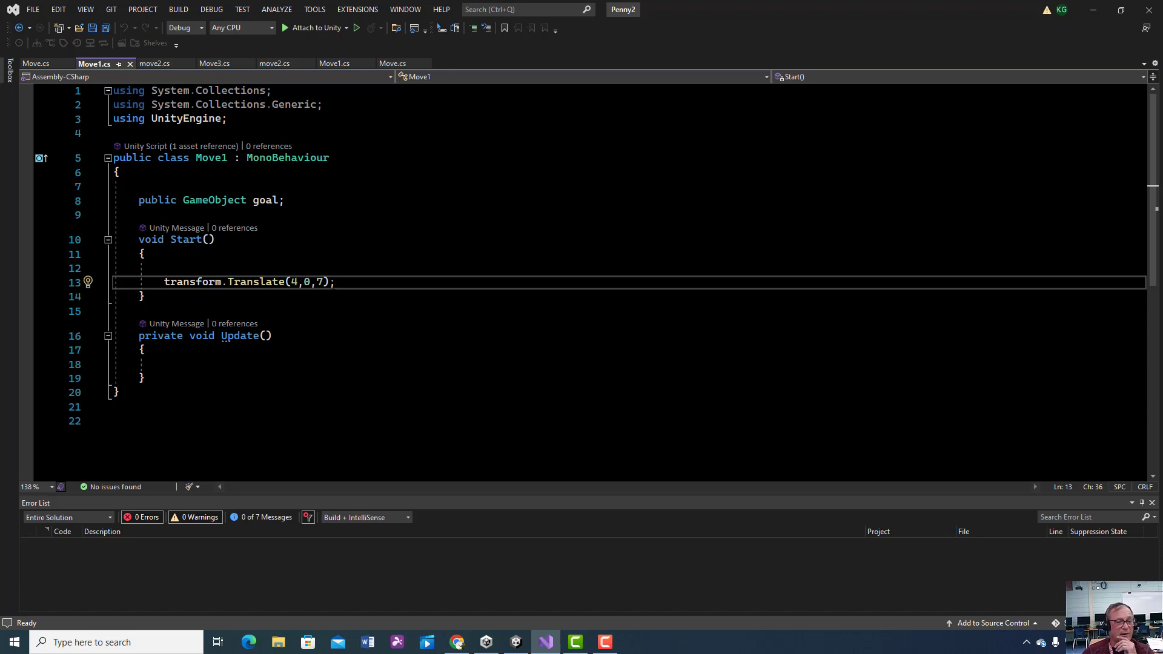
left_click(164, 364)
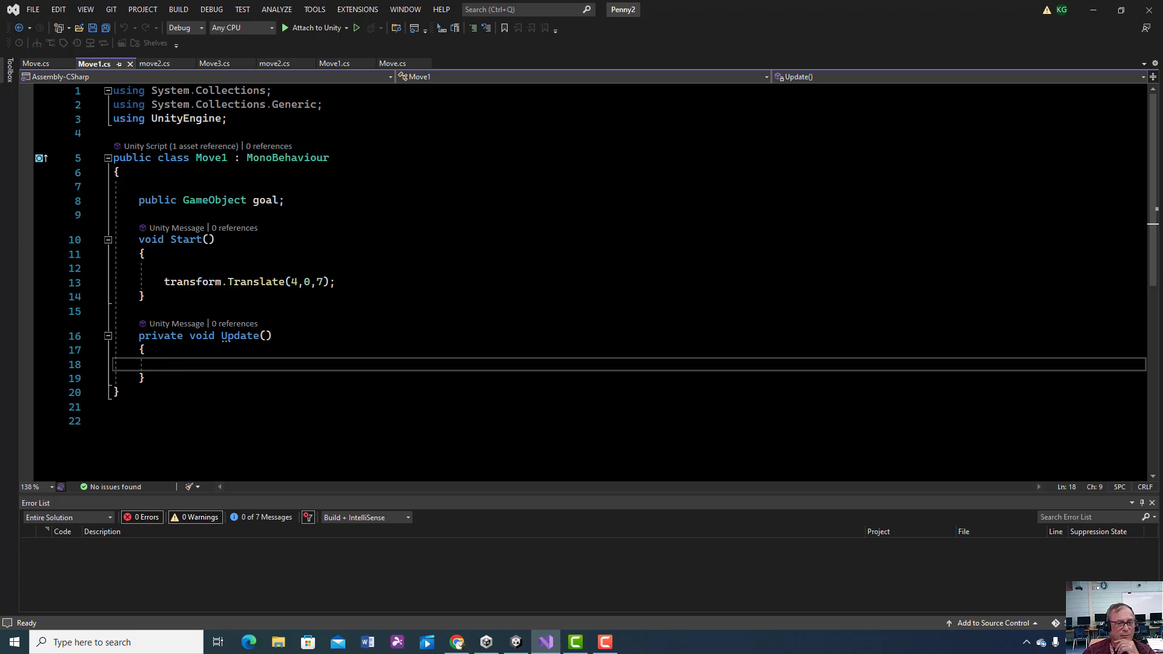
Step: Return to the Unity editor and open the pig2go scene, saving the changes to the pig scene
left_click(1092, 10)
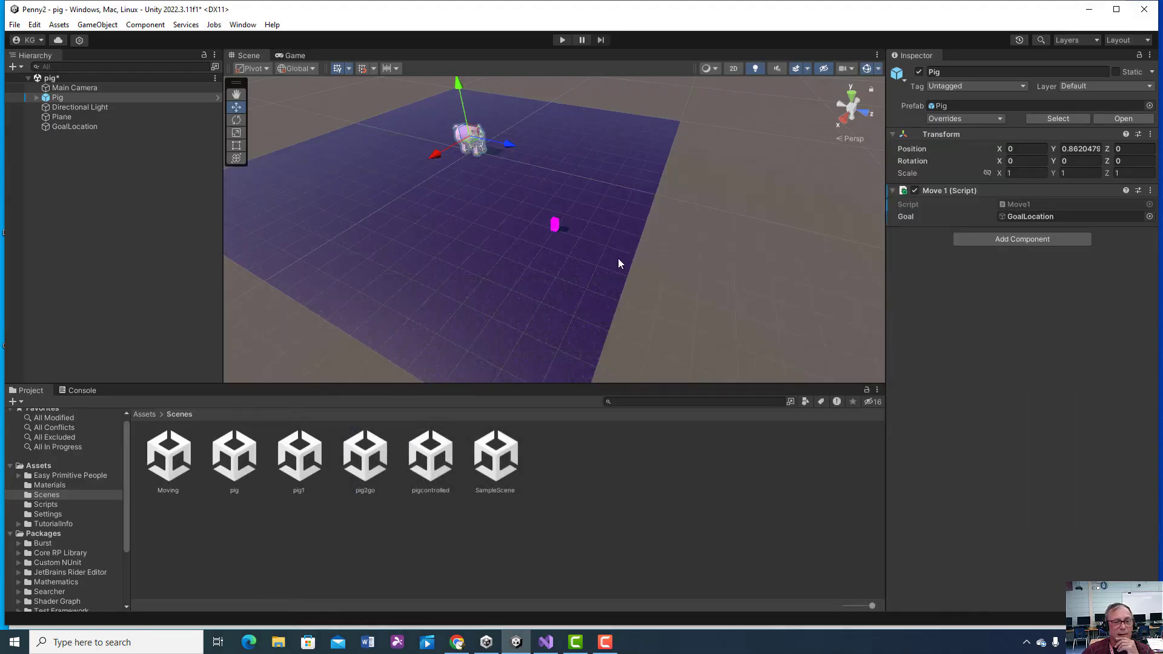
double_click(366, 460)
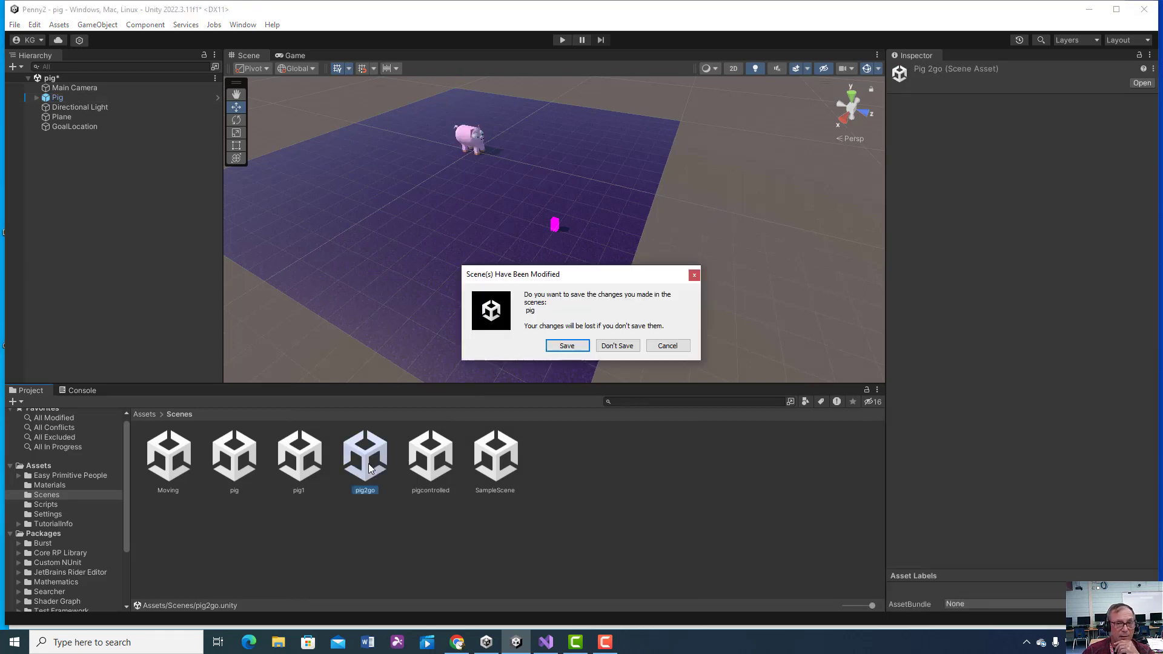
left_click(566, 345)
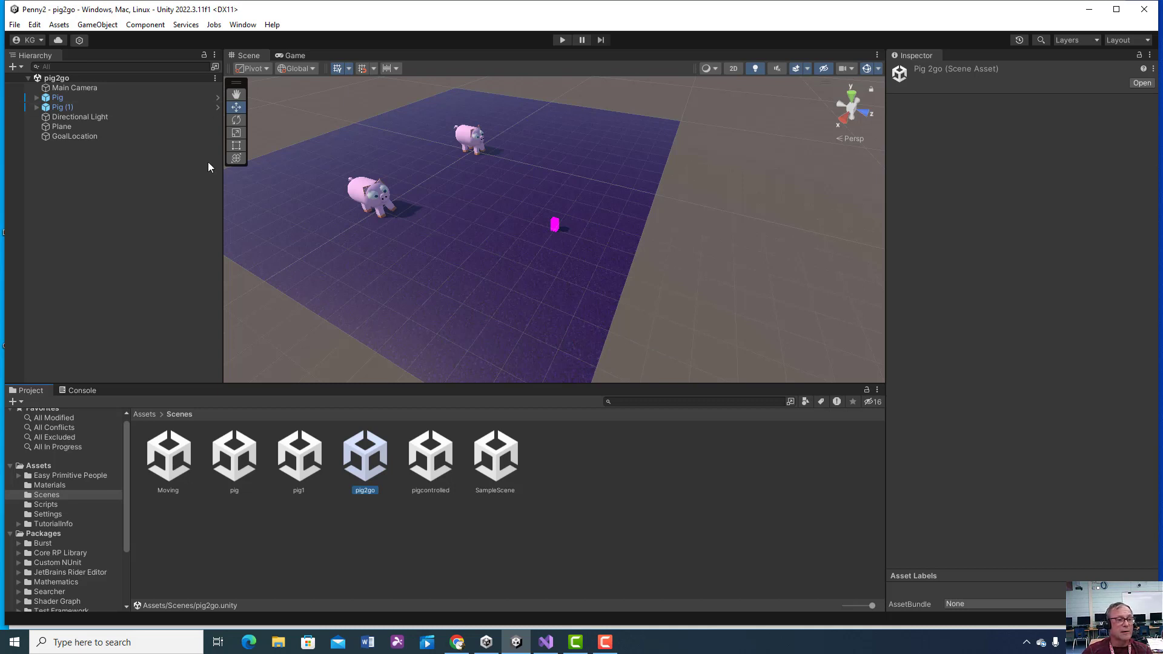
Step: Duplicate Pig (1) and move the copy along the X axis to about 8.44
right_click(62, 99)
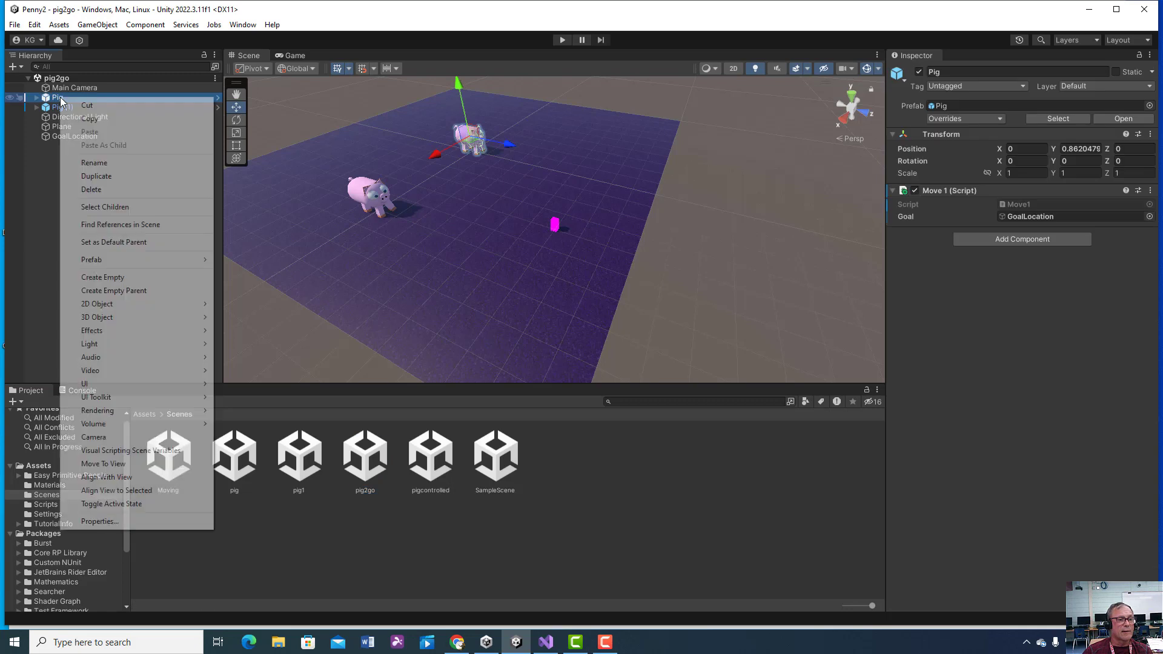
left_click(269, 155)
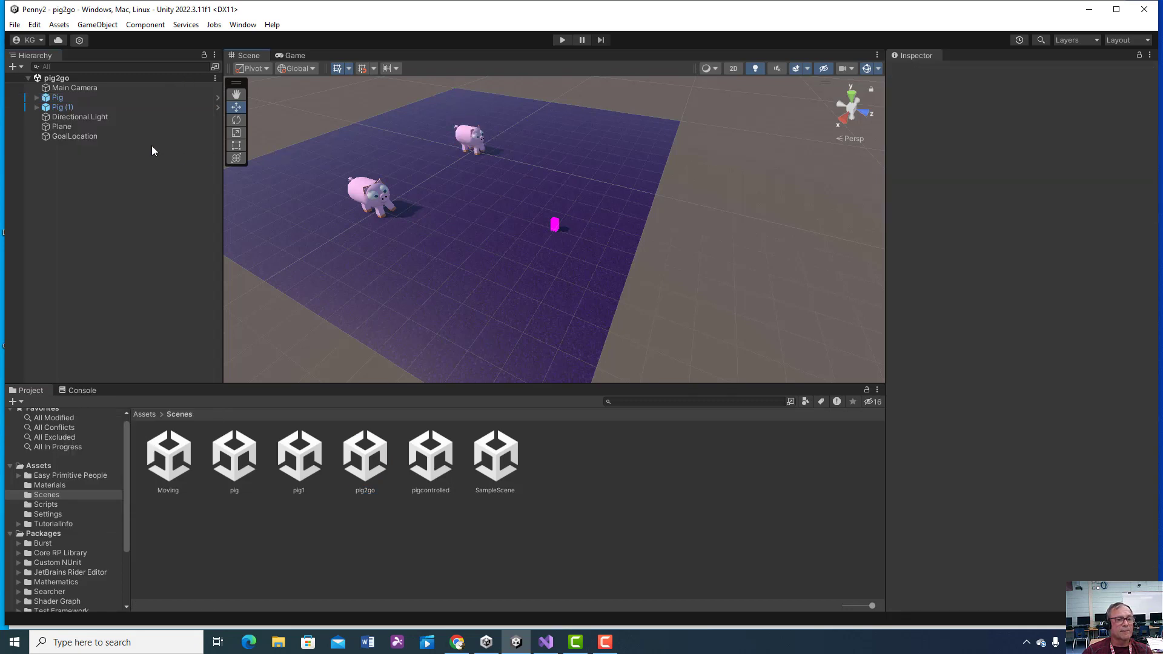
right_click(61, 108)
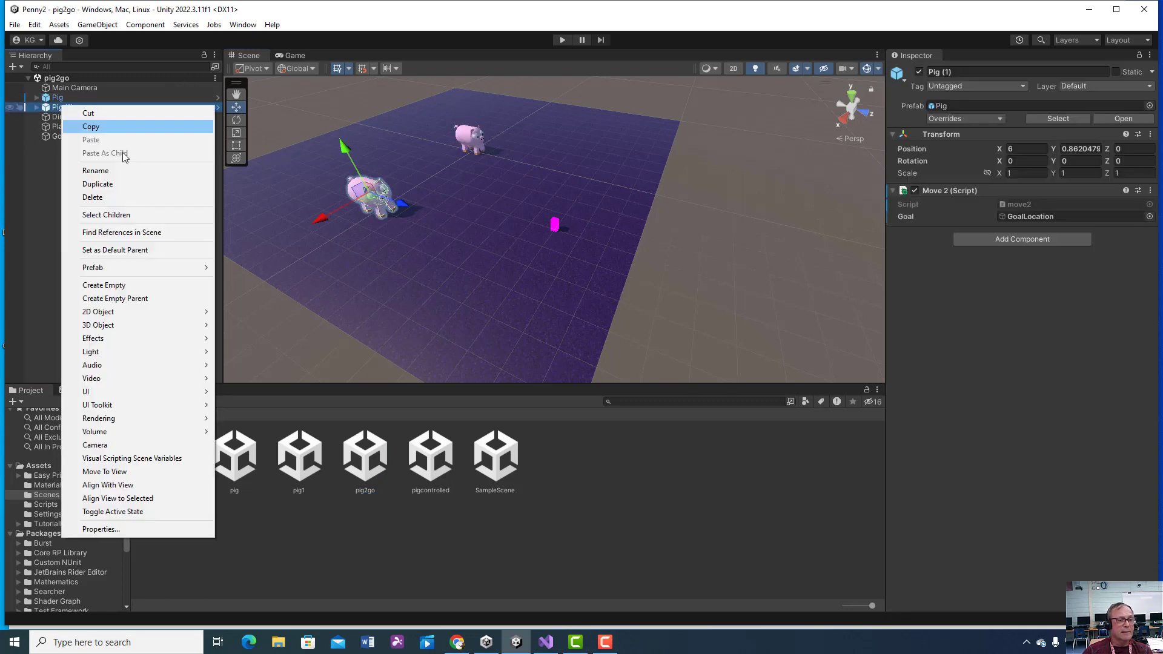
left_click(123, 185)
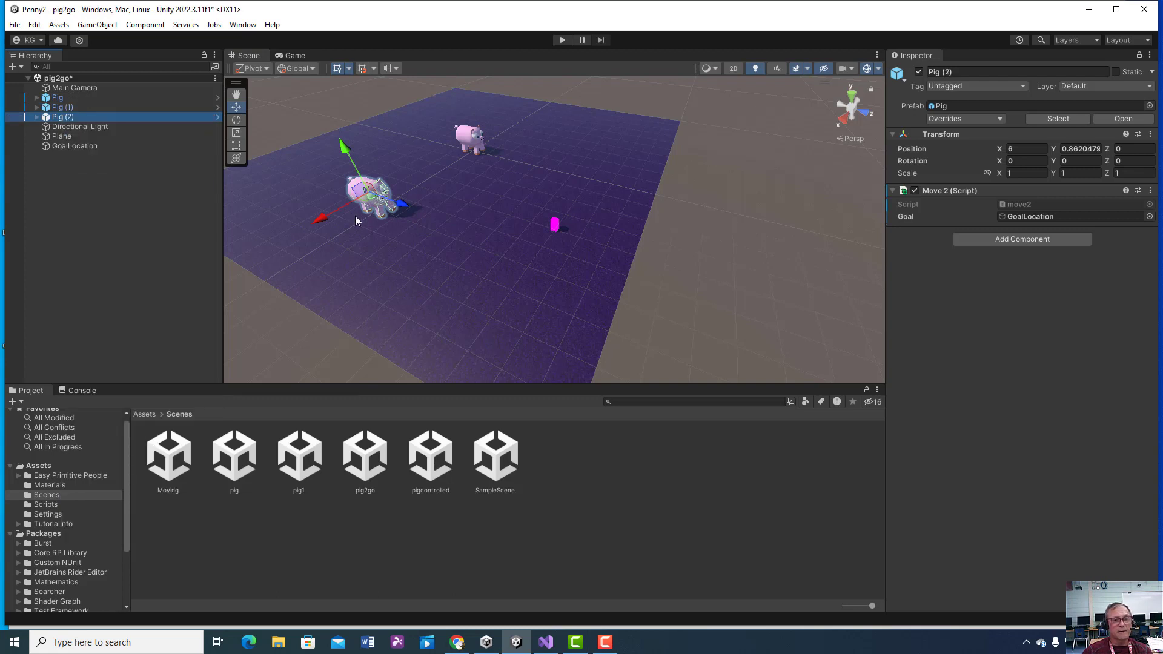
left_click_drag(319, 221, 242, 262)
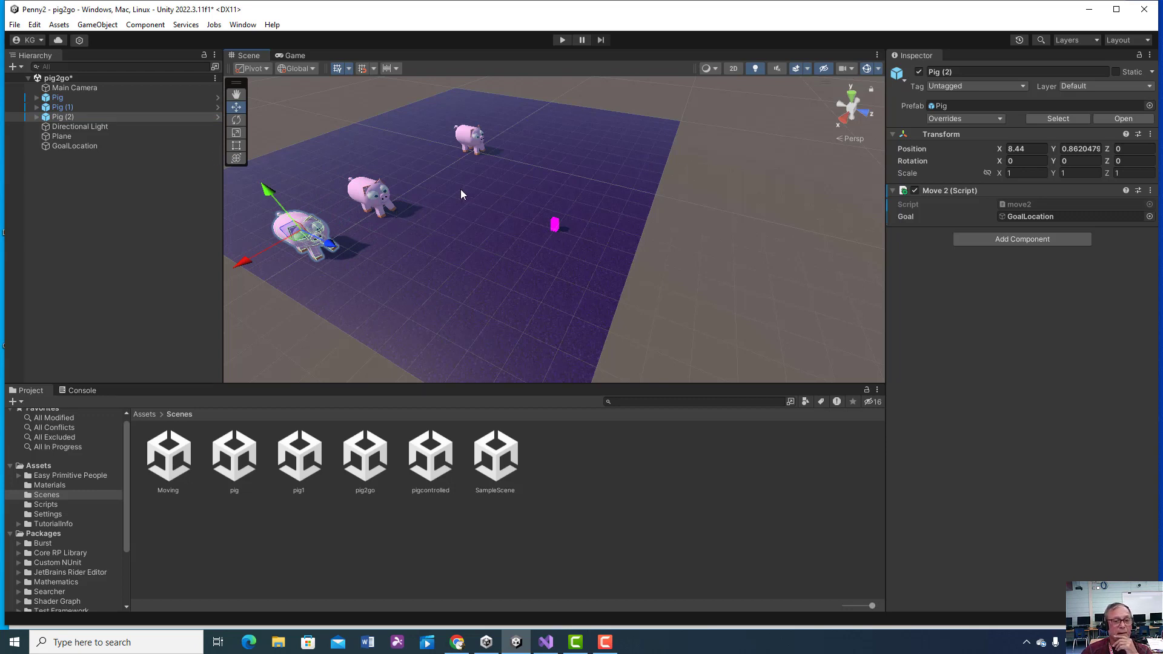
Step: Compare the positions and Move scripts of Pig and Pig (1) with GoalLocation's position
left_click(383, 155)
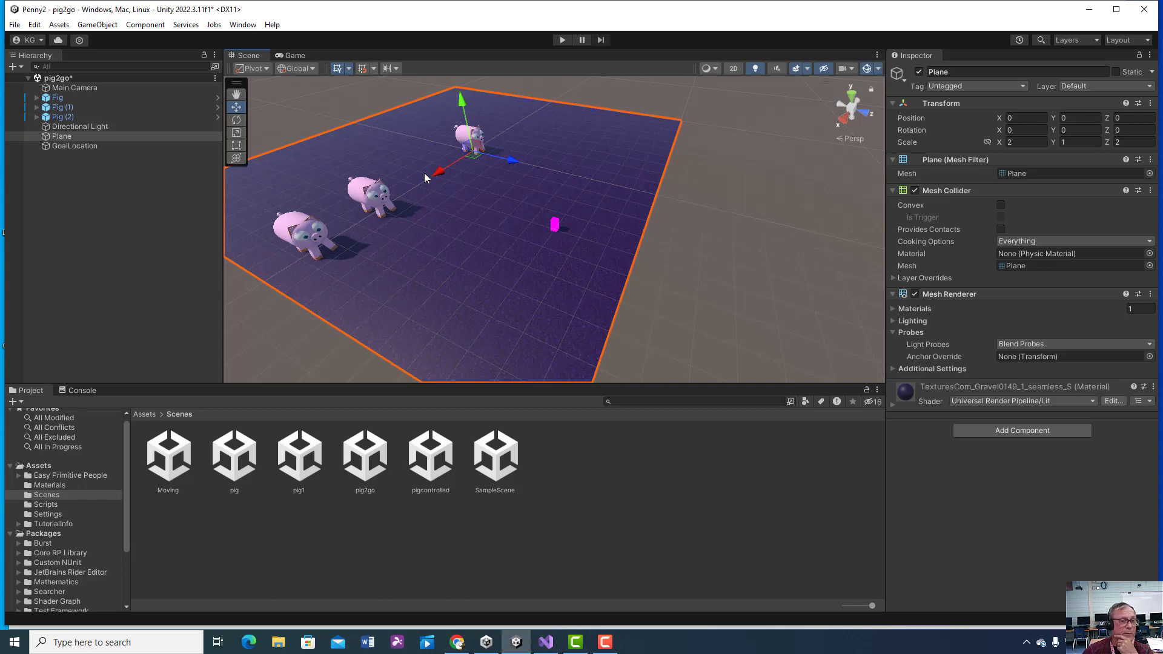
left_click(479, 143)
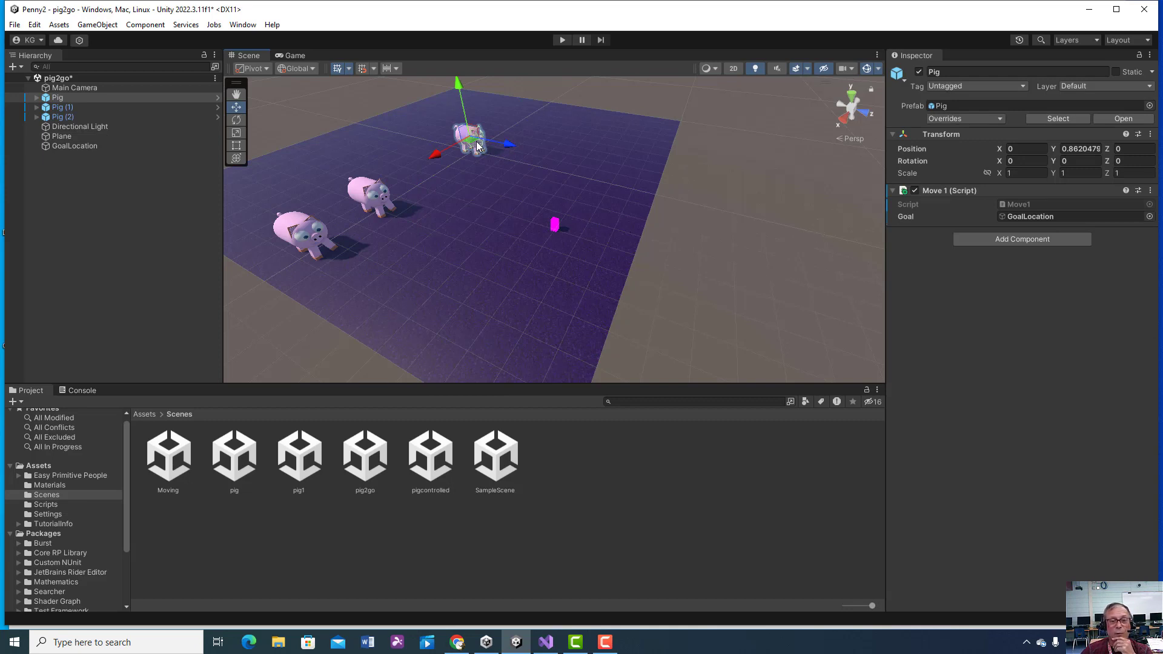
left_click(369, 195)
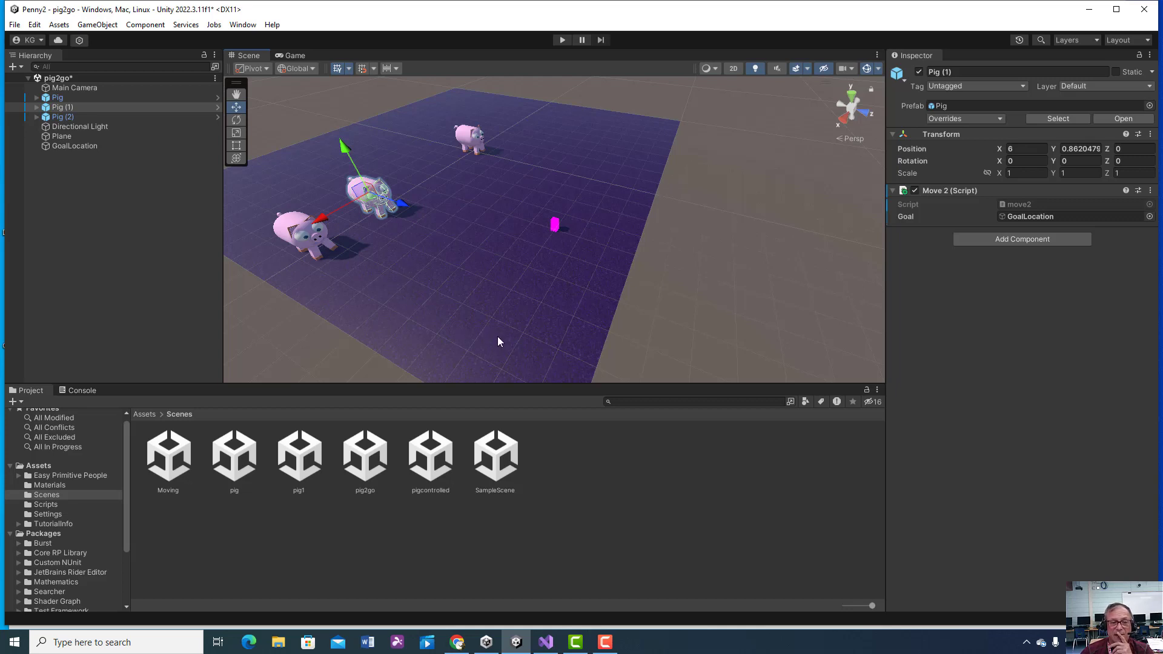
left_click(556, 229)
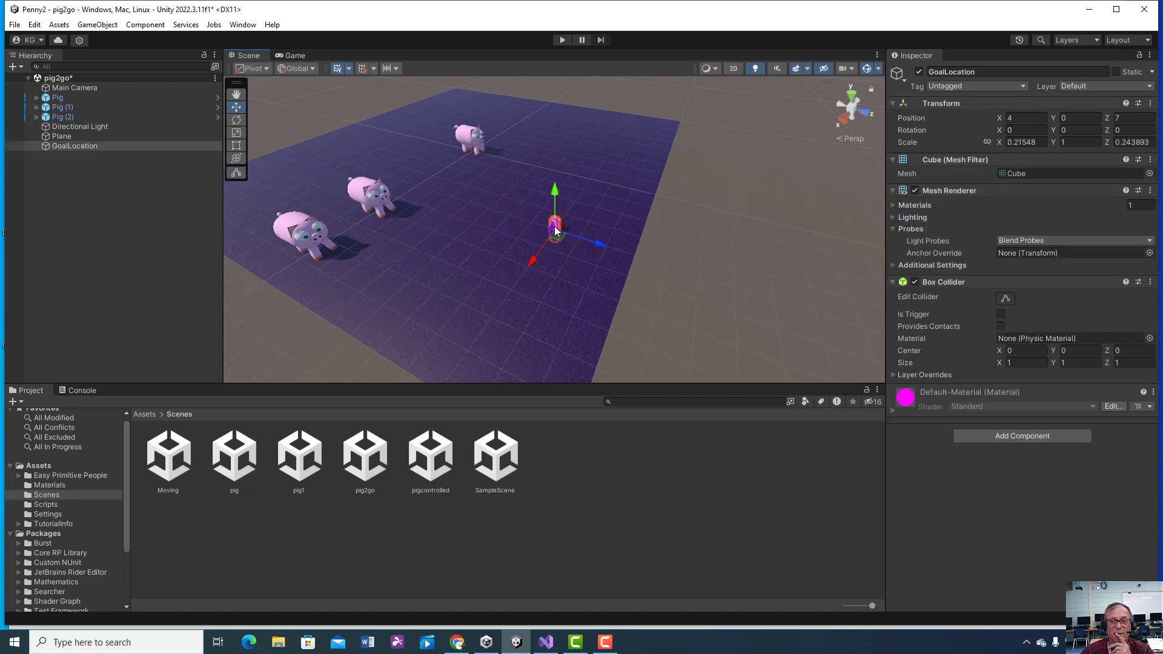
left_click(384, 198)
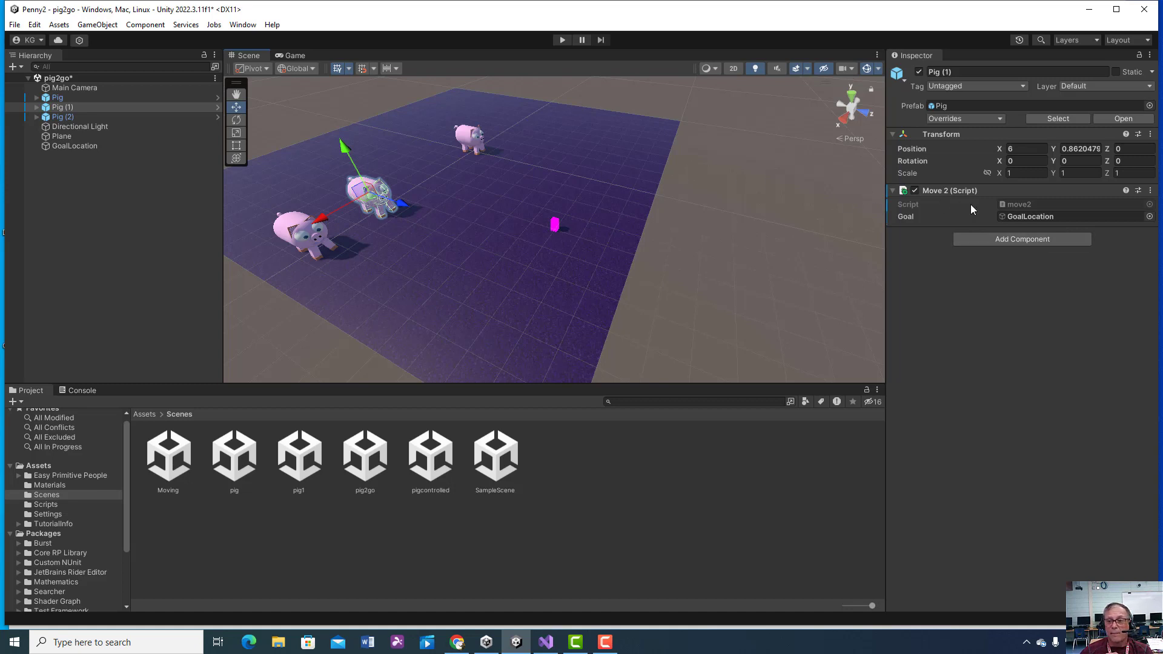
Step: Switch to Visual Studio, examine the Translate arguments in move2's Start method, and return to the Unity editor
left_click(145, 414)
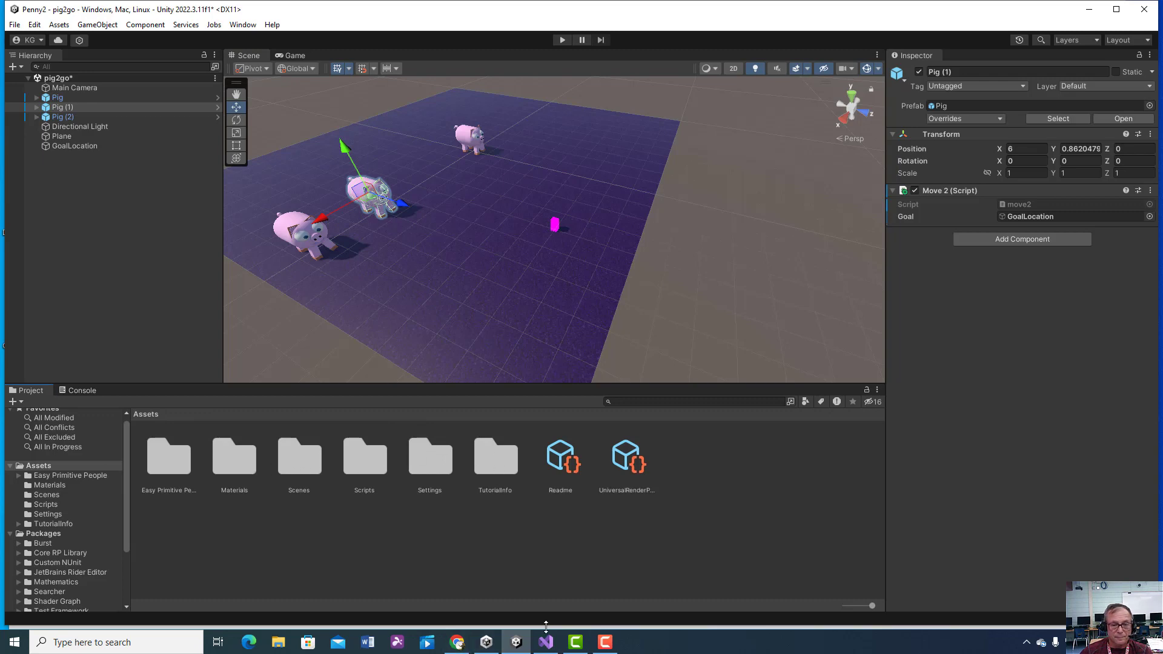
left_click(545, 642)
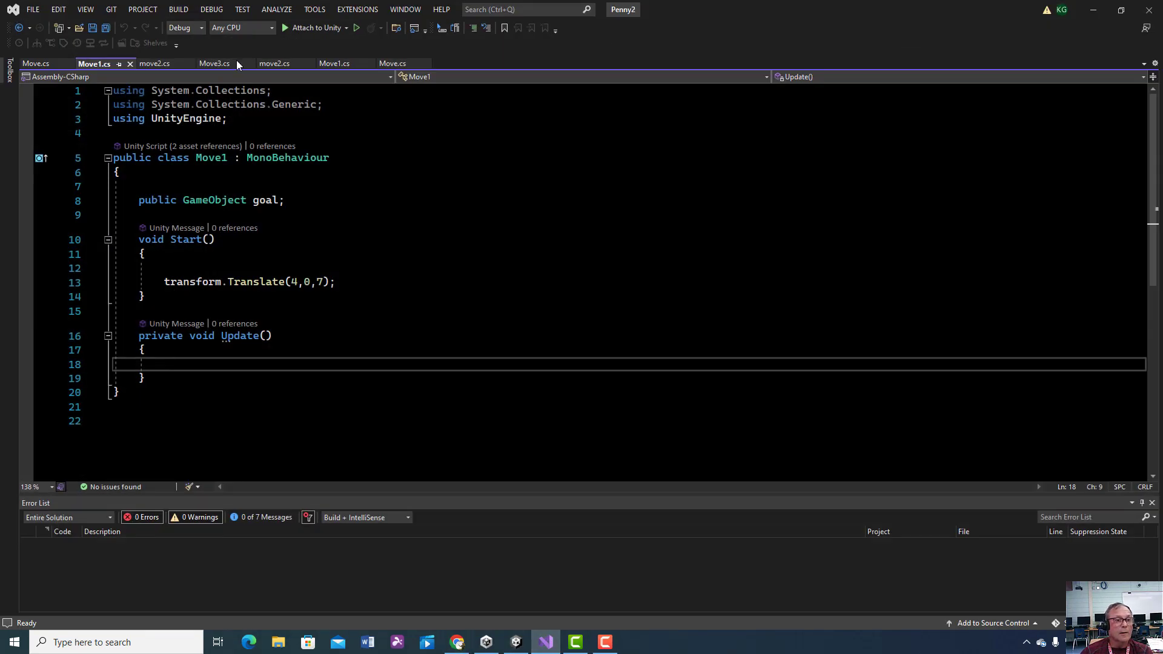
left_click(164, 63)
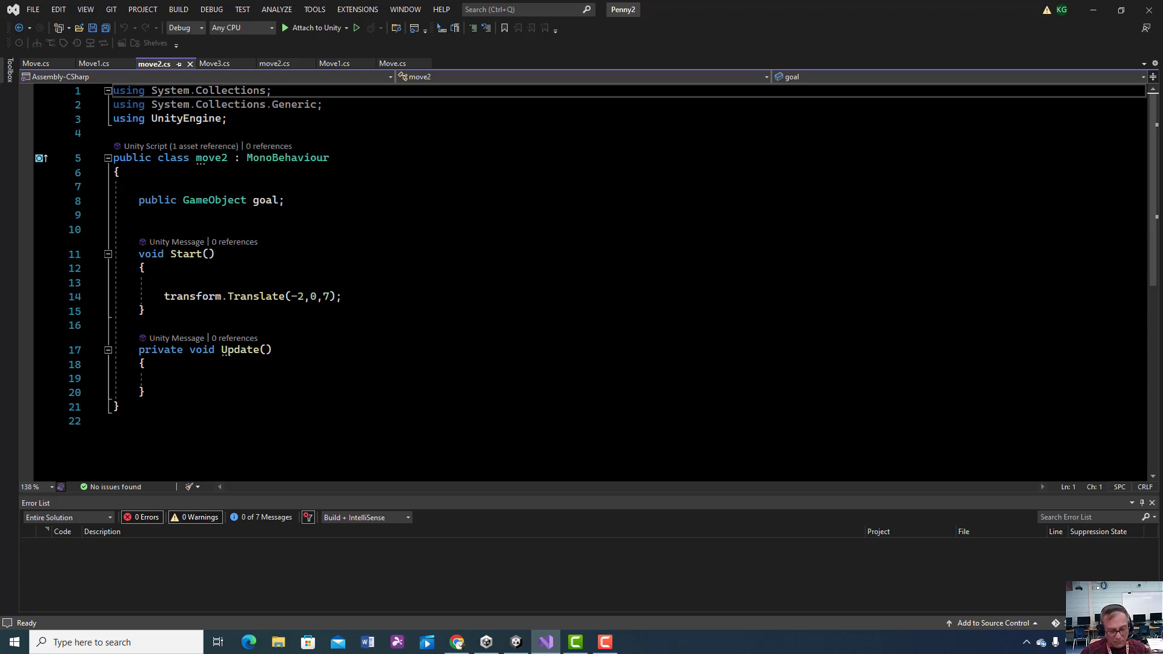
scroll(581, 278, "up", 5, "ctrl")
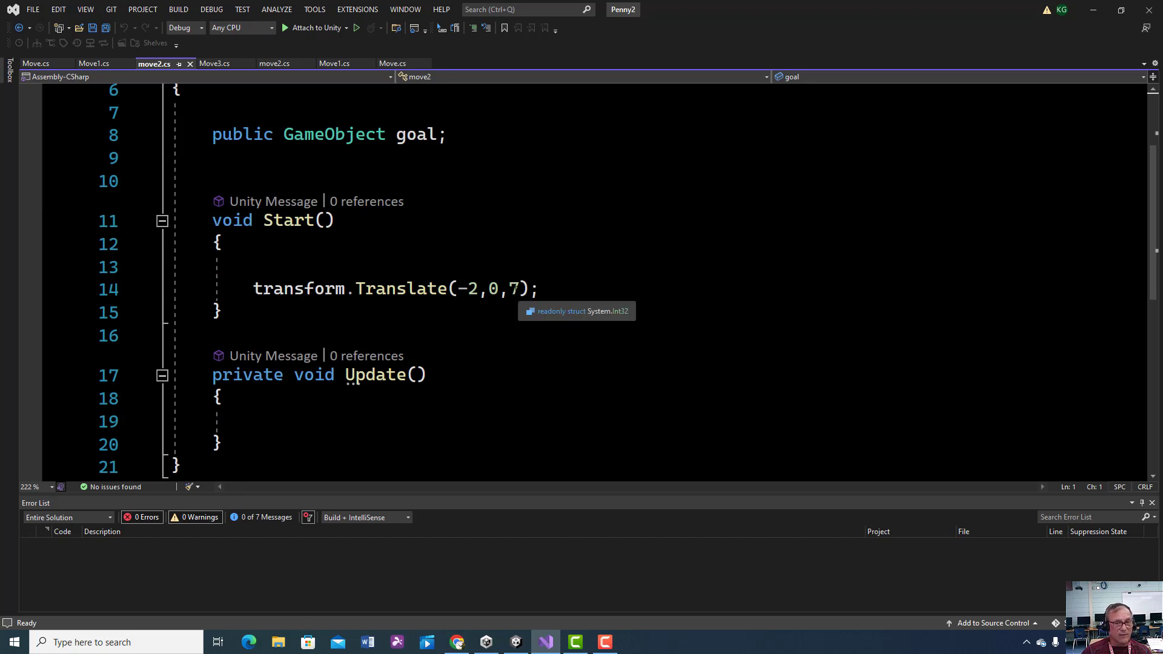
left_click(1091, 9)
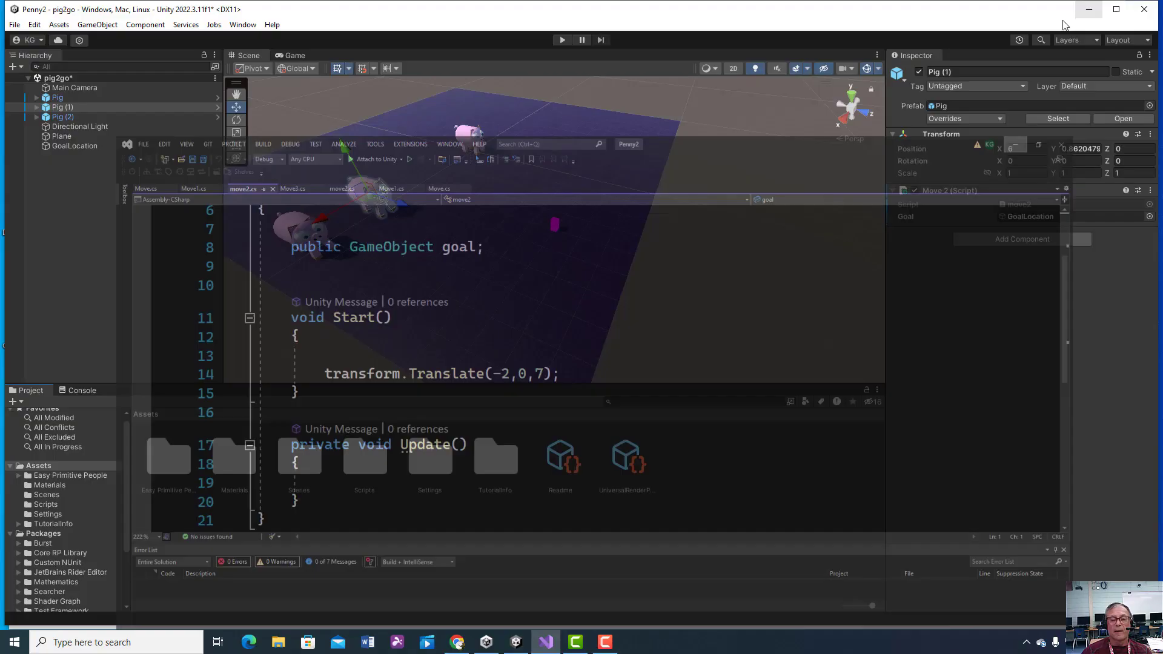
Step: Set Pig (2)'s X position to 8 and move it along the Z axis to about -3.61
left_click(324, 237)
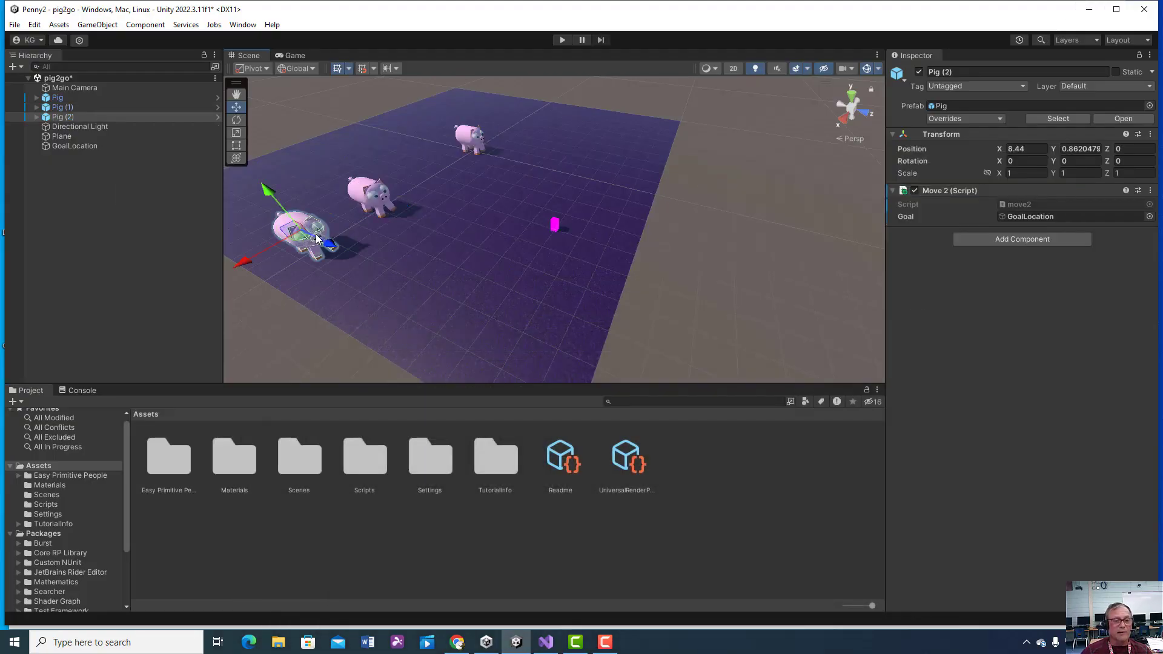
left_click(1024, 149)
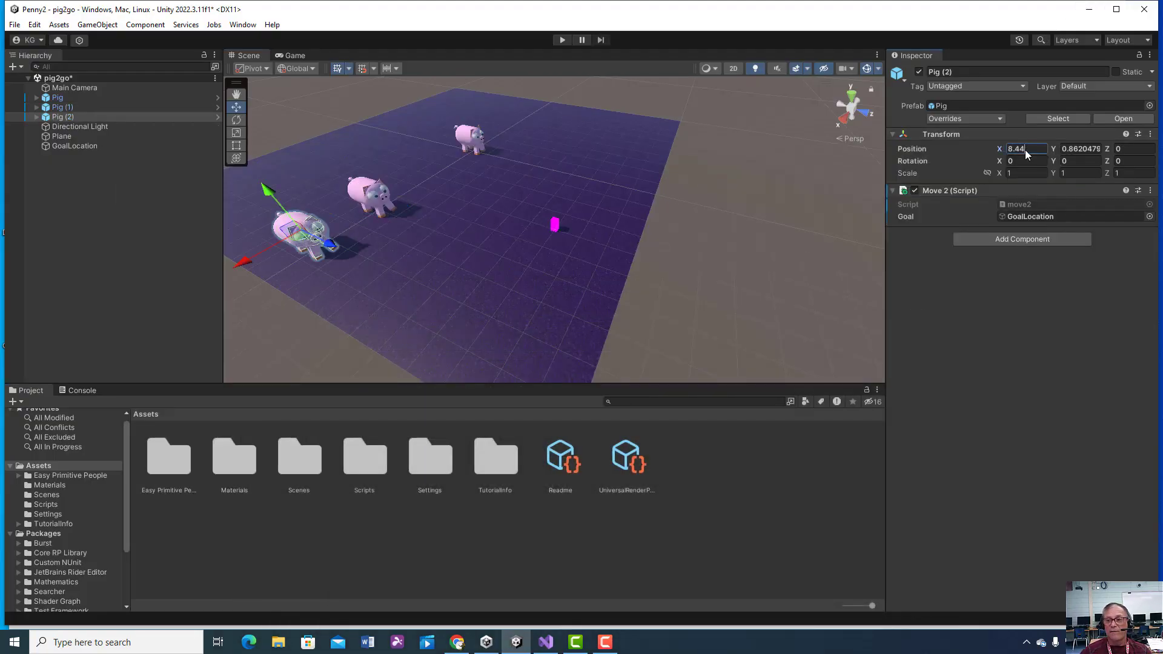
type("8")
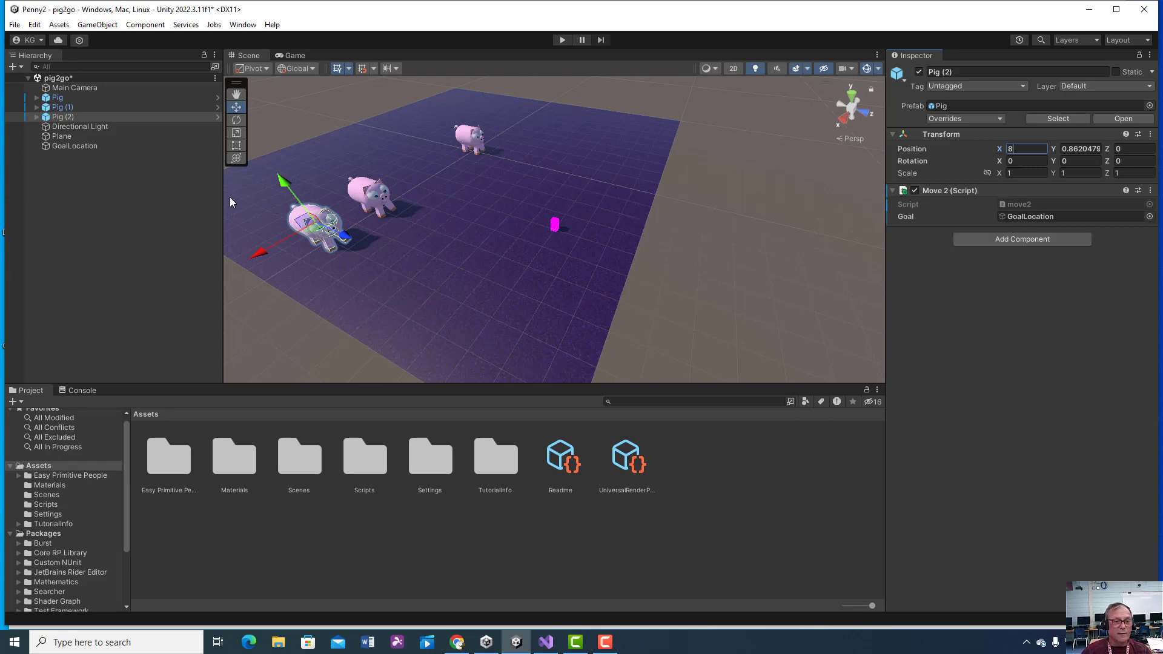
left_click_drag(343, 236, 297, 192)
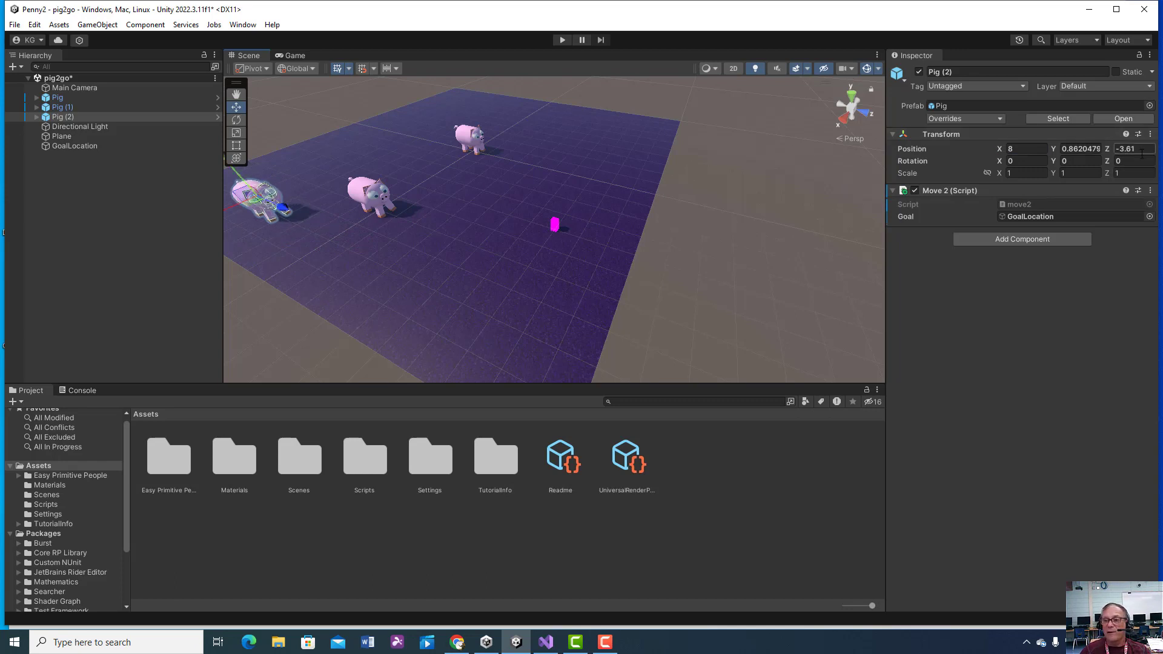
Step: Set Pig (2)'s Z position to -3 and deselect the pig
left_click(1130, 152)
type("-3")
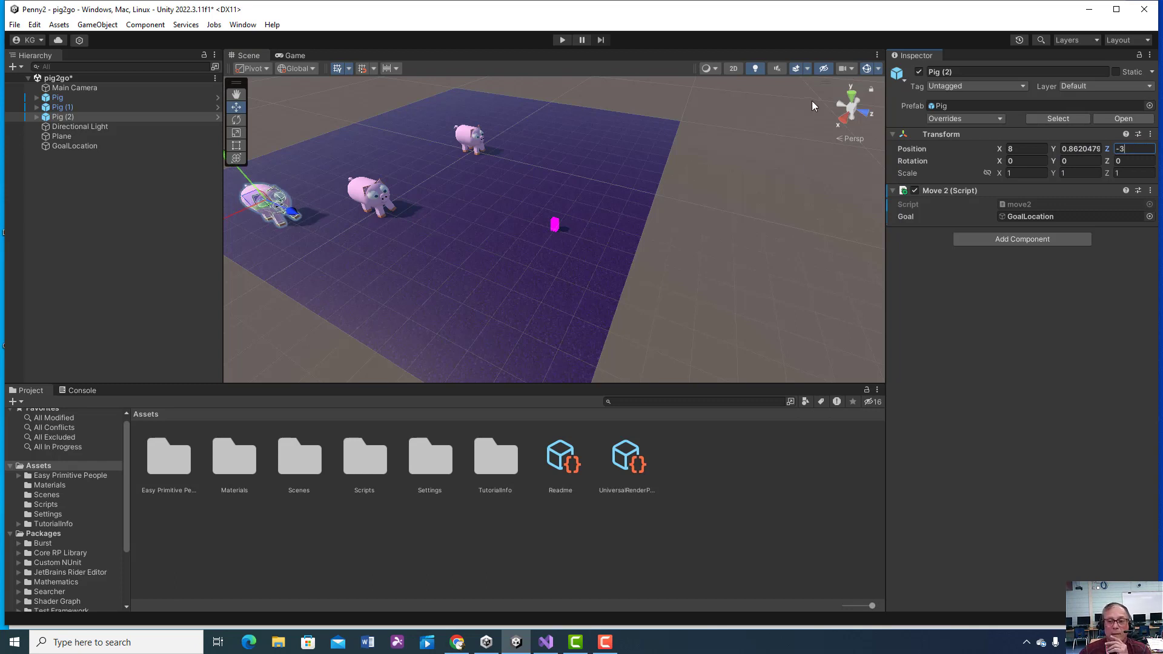
left_click(756, 257)
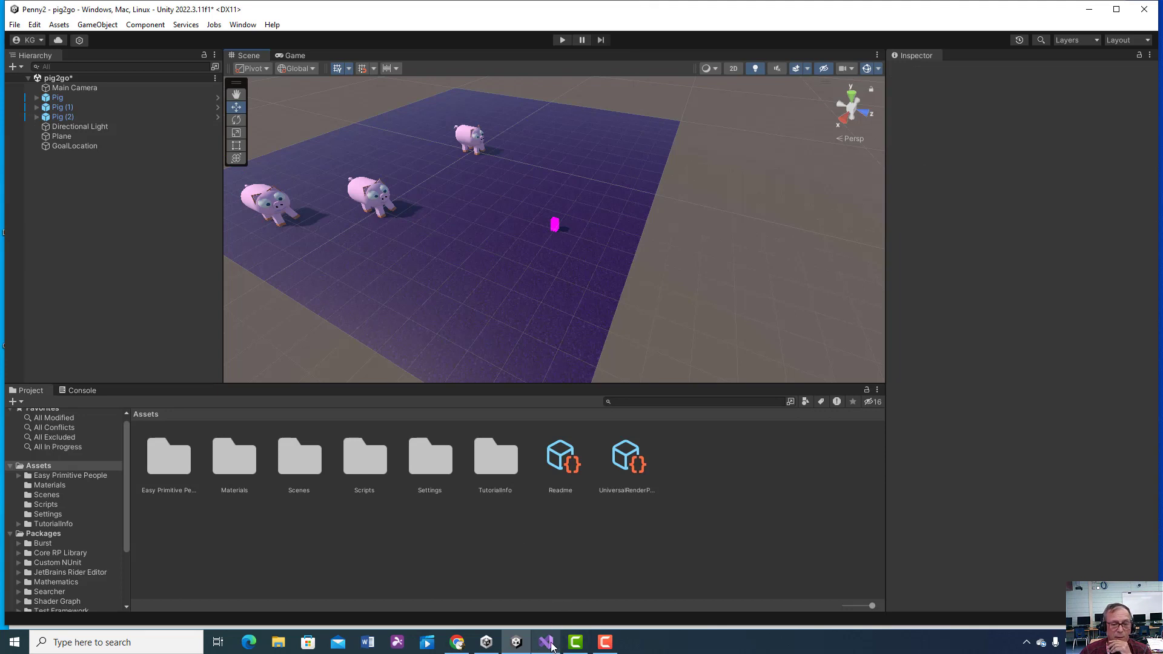
Step: Create a C# script named Move4 in the Scripts folder and open it in Visual Studio
mouse_move(547, 640)
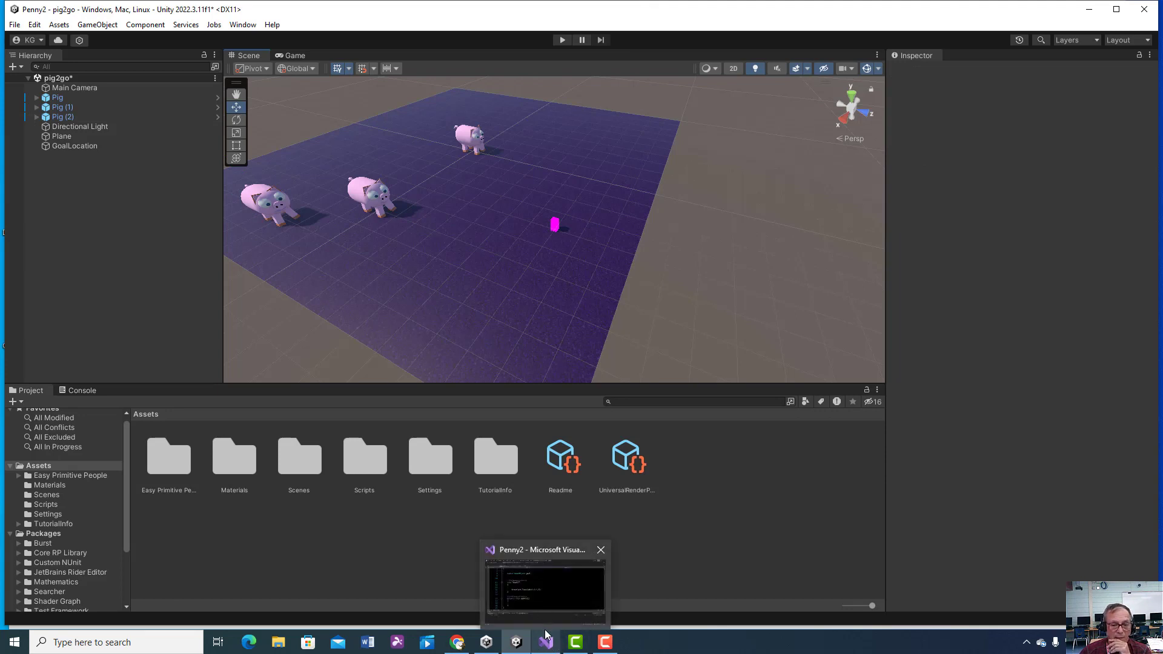
left_click(368, 460)
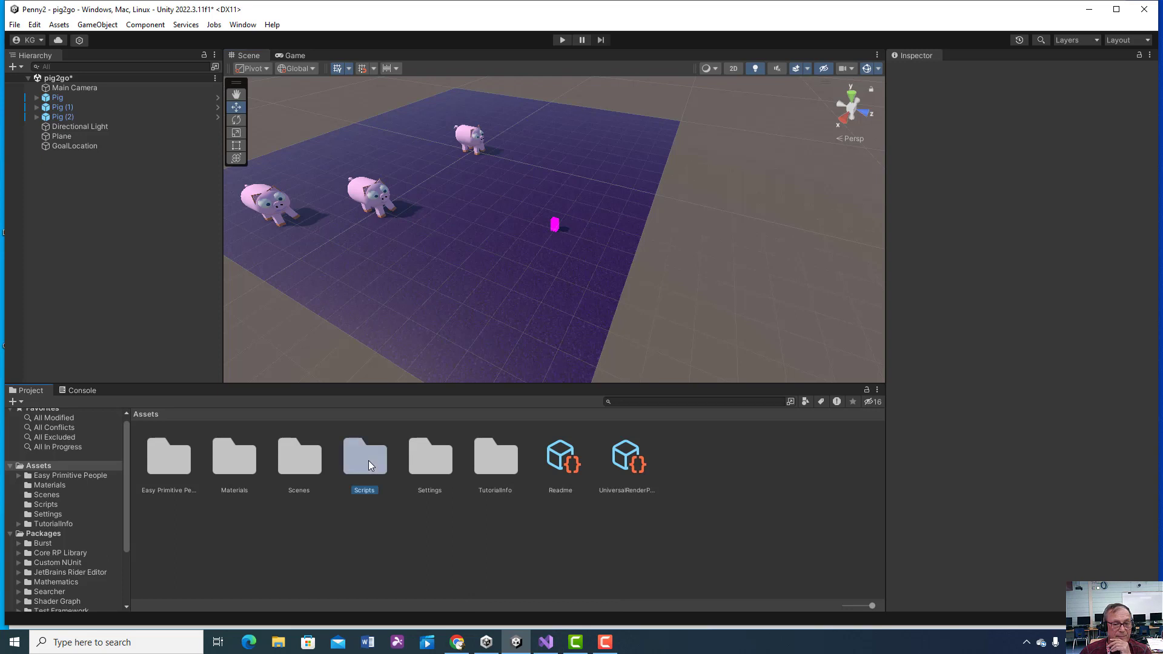
double_click(369, 464)
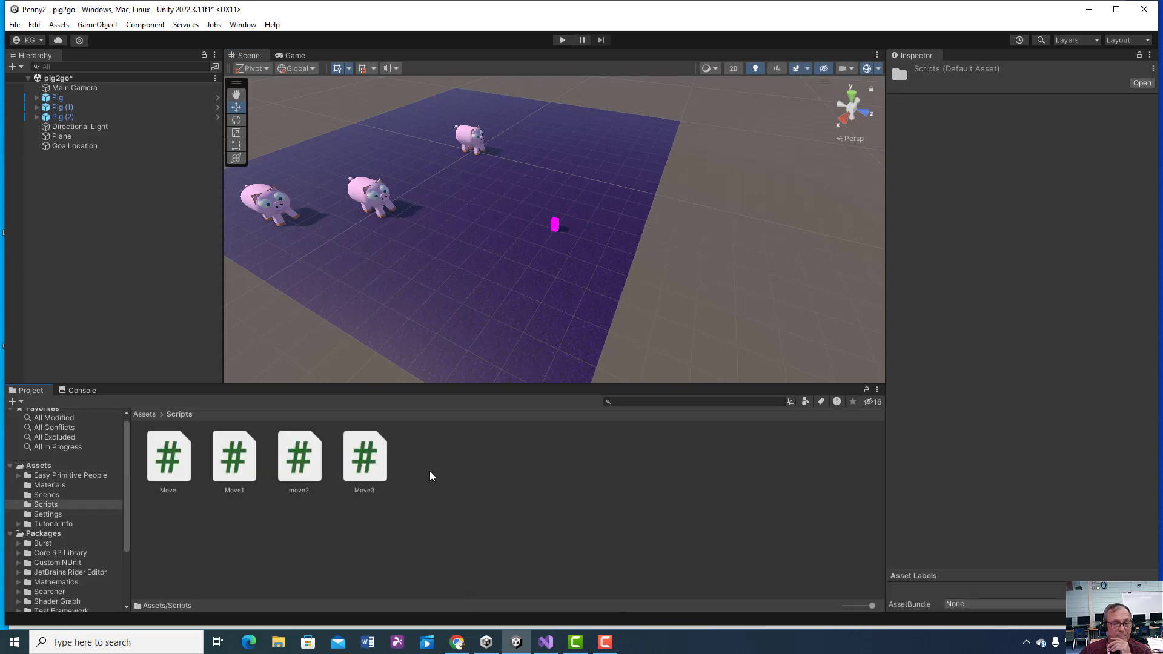
right_click(467, 474)
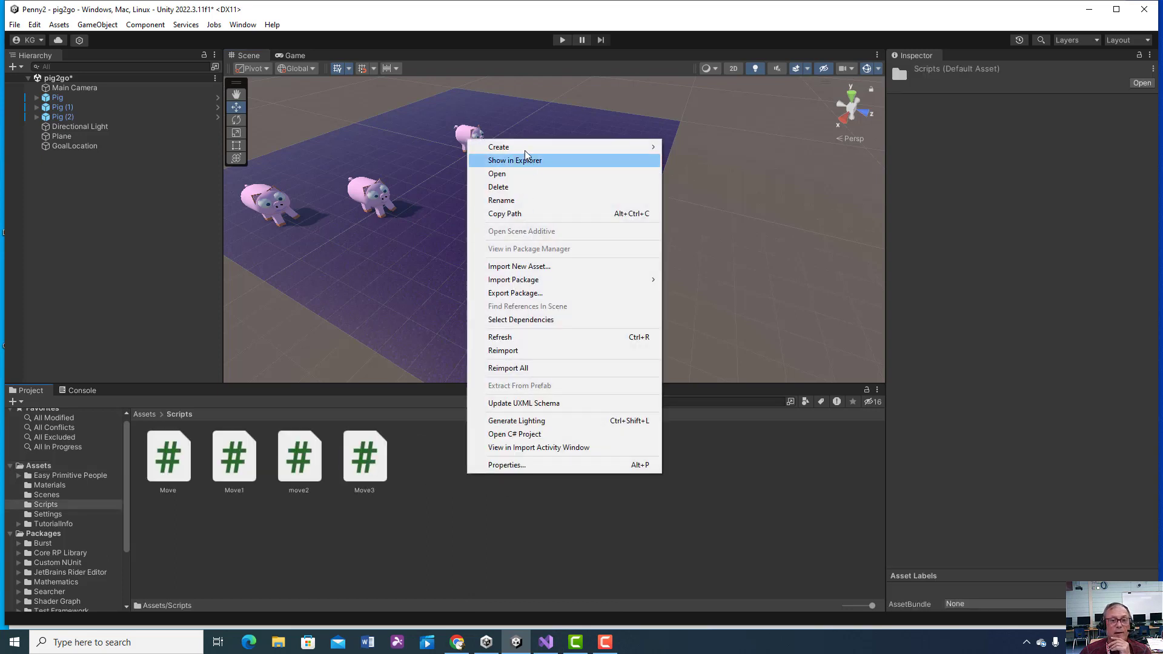
mouse_move(525, 149)
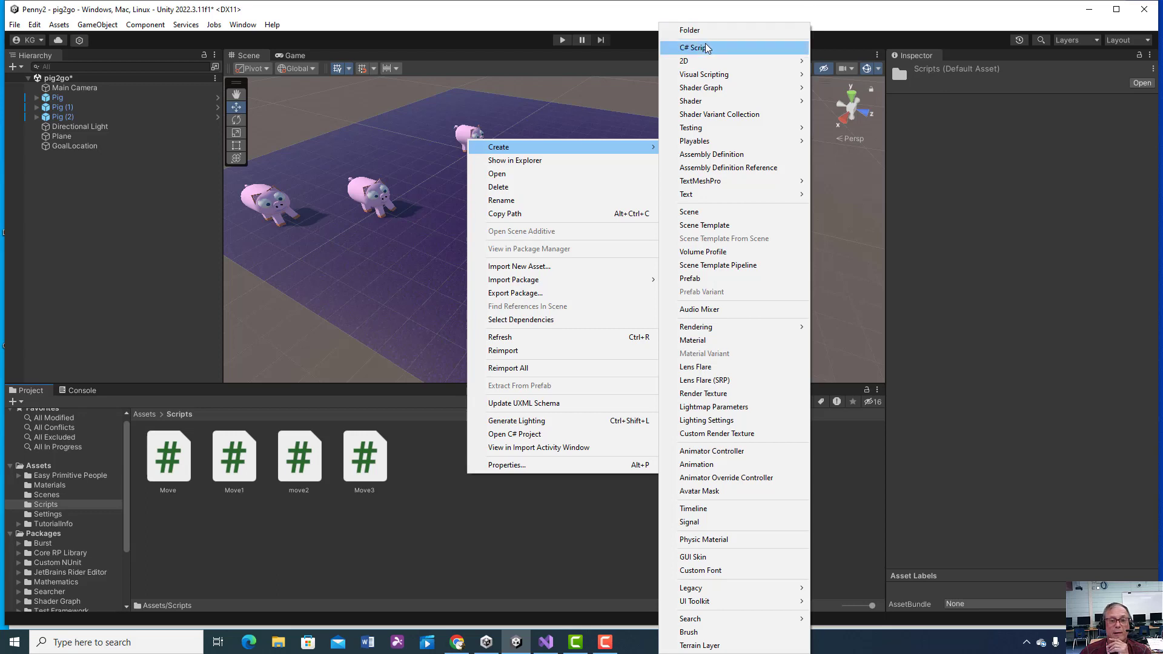
left_click(706, 48)
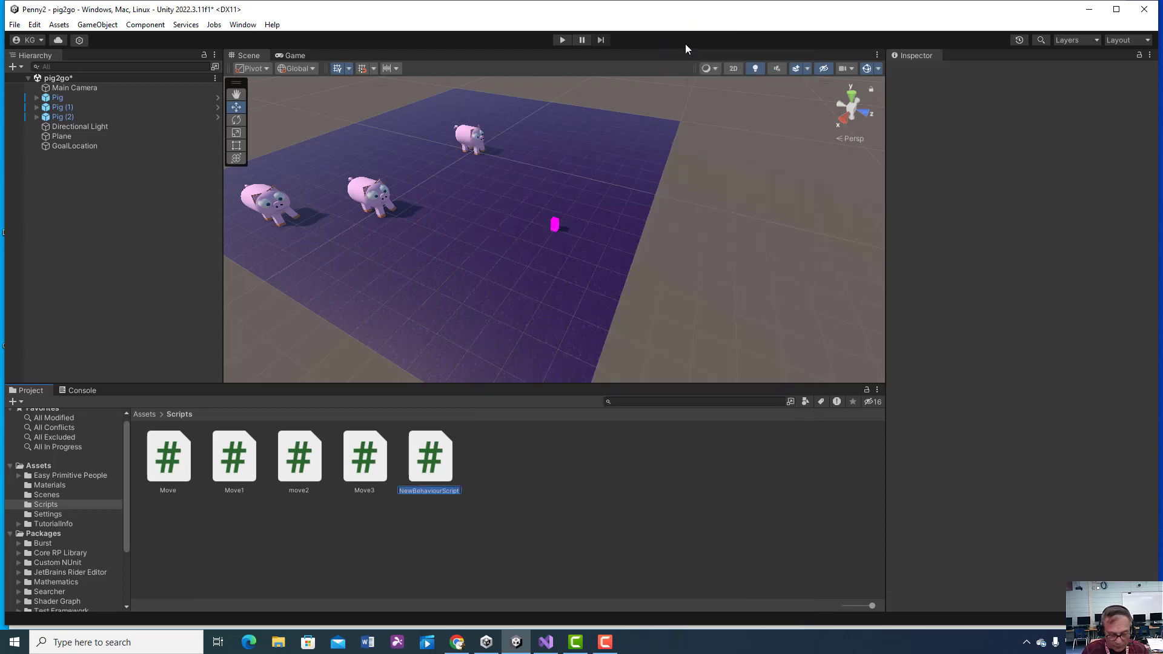
type("Move")
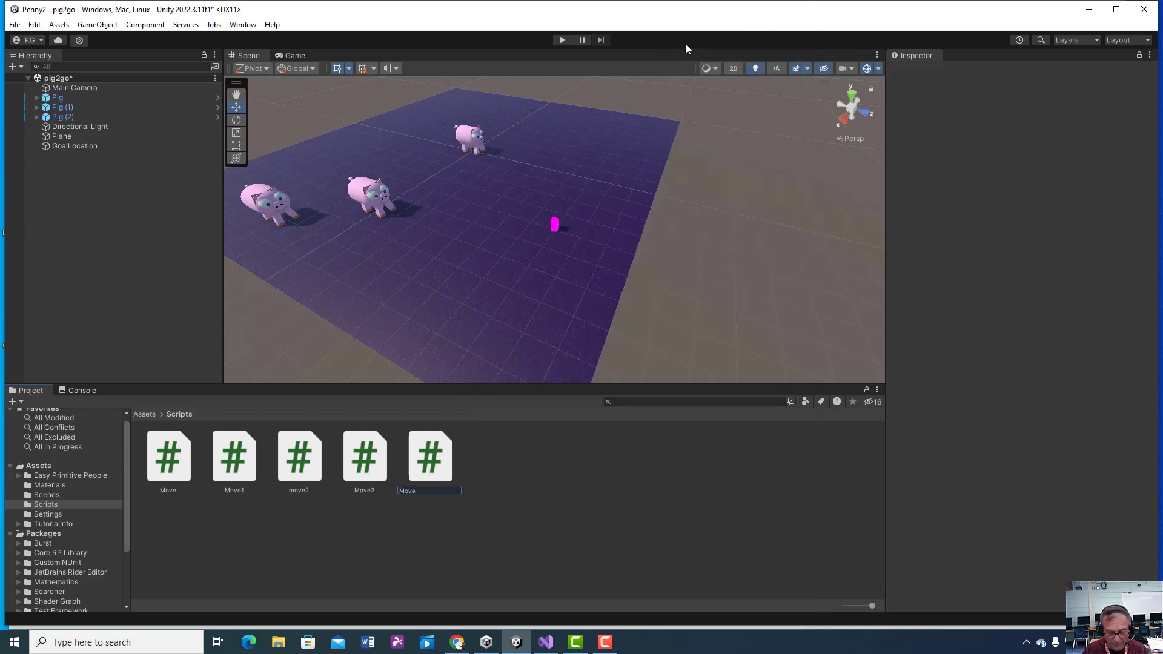
type("4")
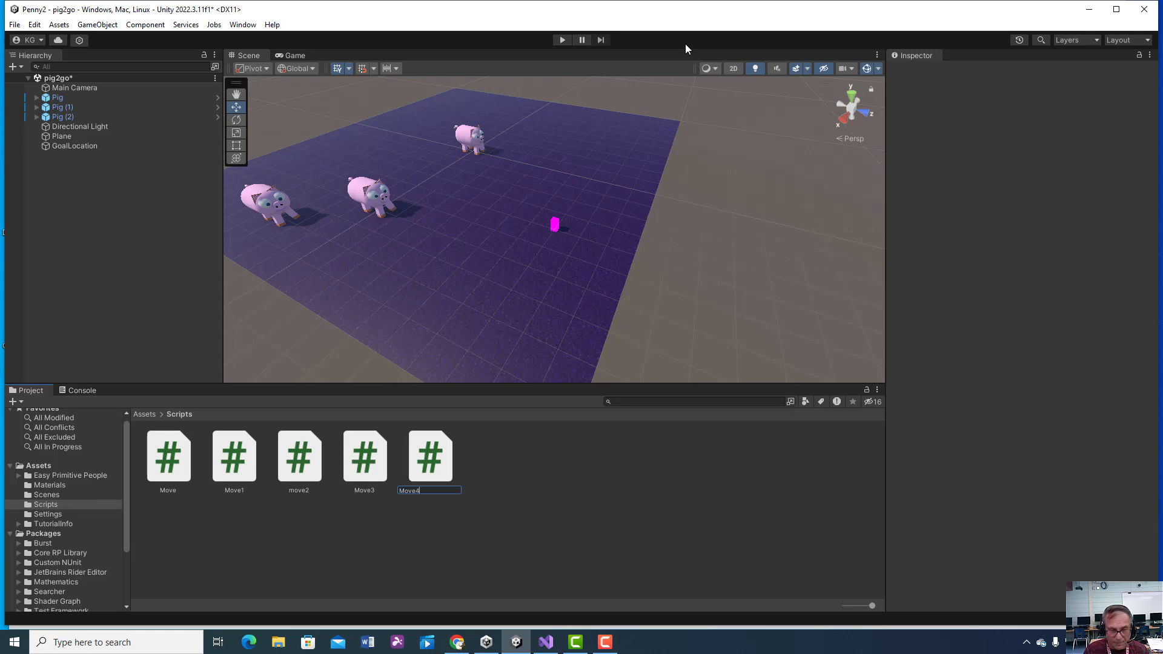
key("Return")
key("Return")
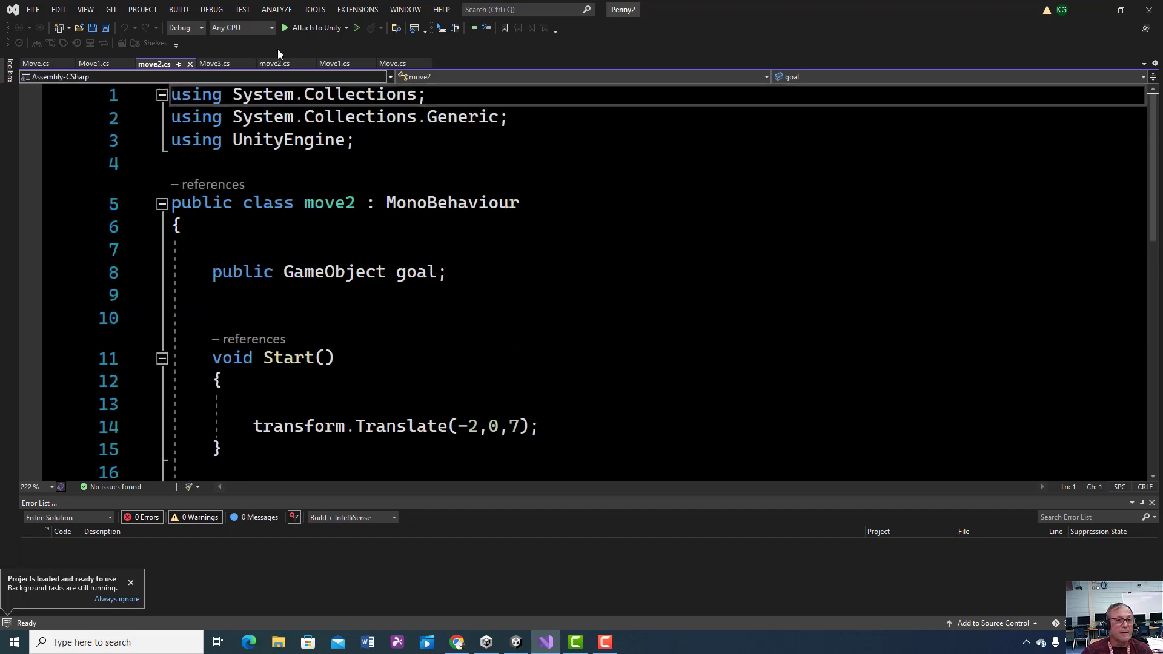
Step: Look through the open Move3, move2 and Move1 scripts for reusable movement code, and return to the Unity editor
left_click(223, 61)
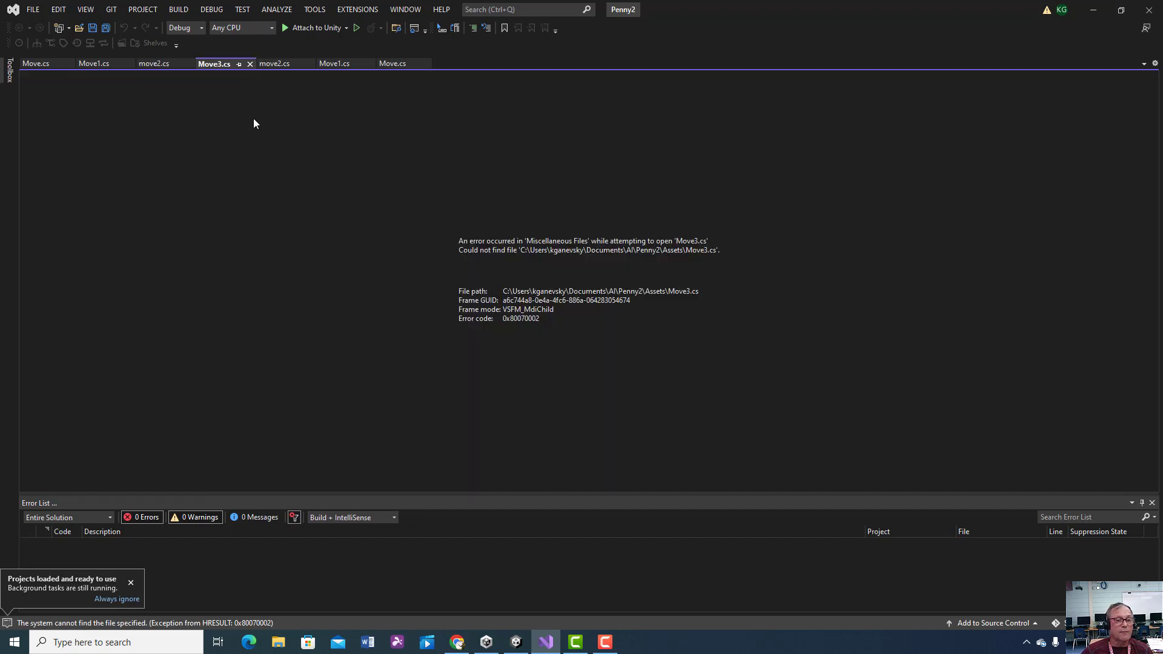
left_click(278, 65)
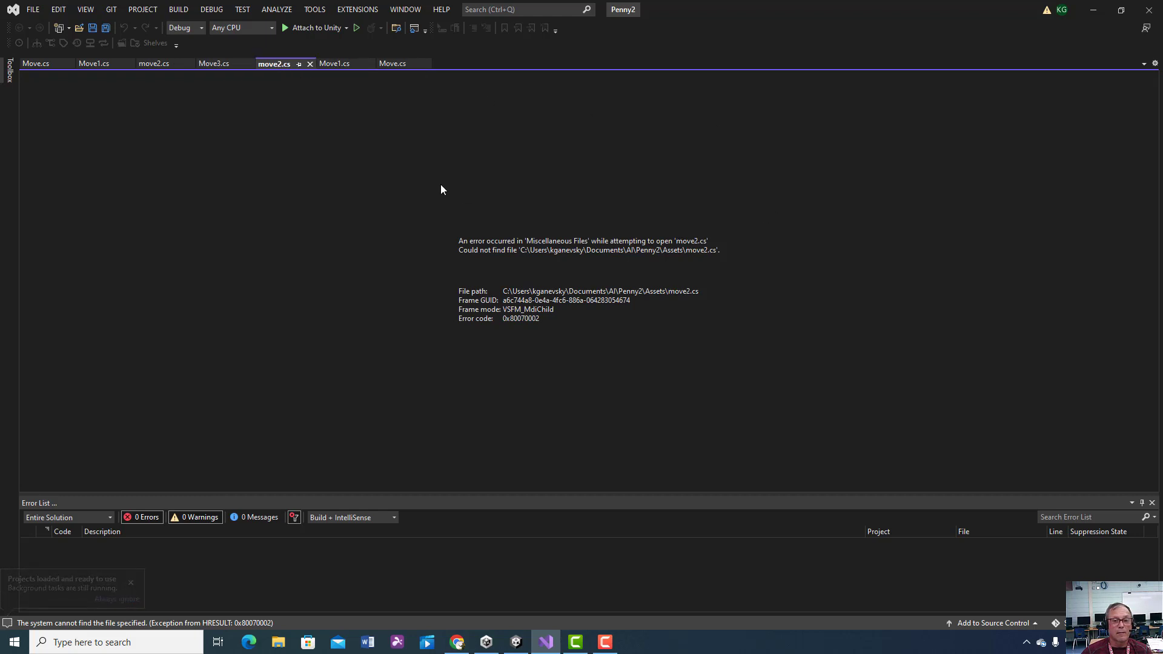
left_click(98, 65)
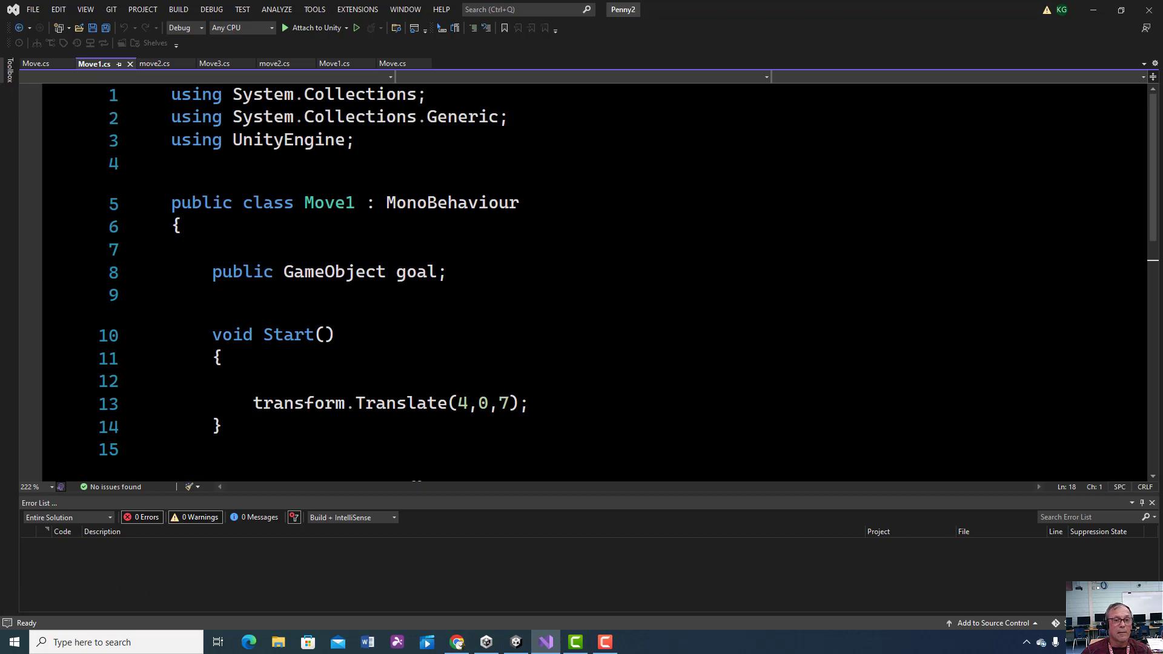
left_click(216, 65)
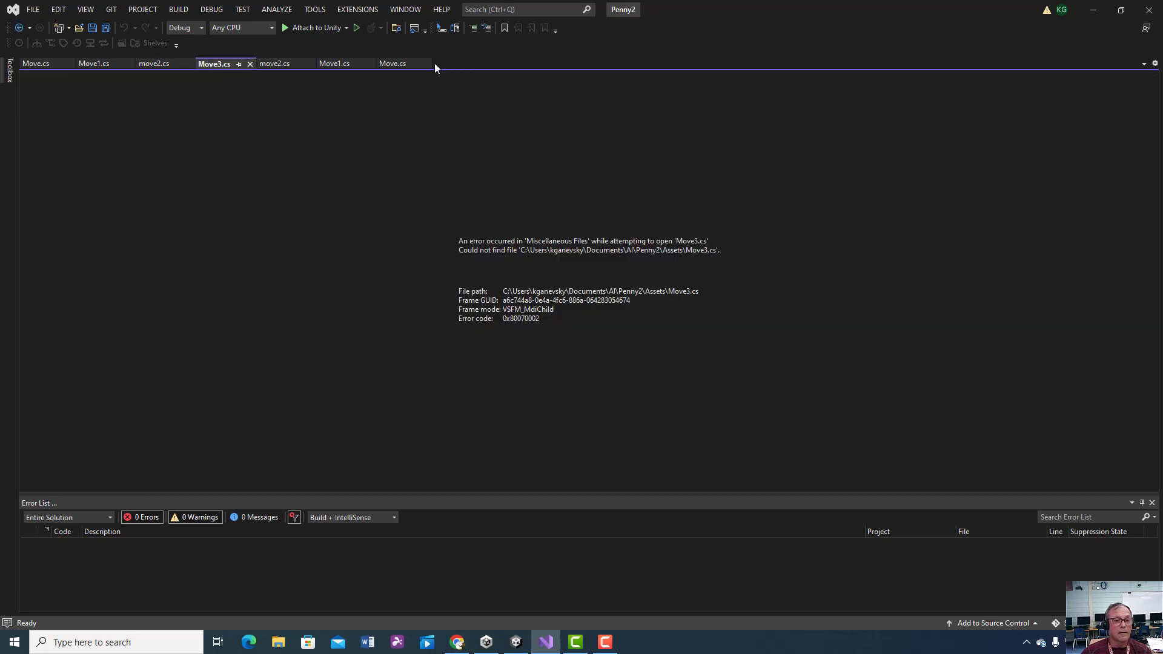
left_click(1092, 13)
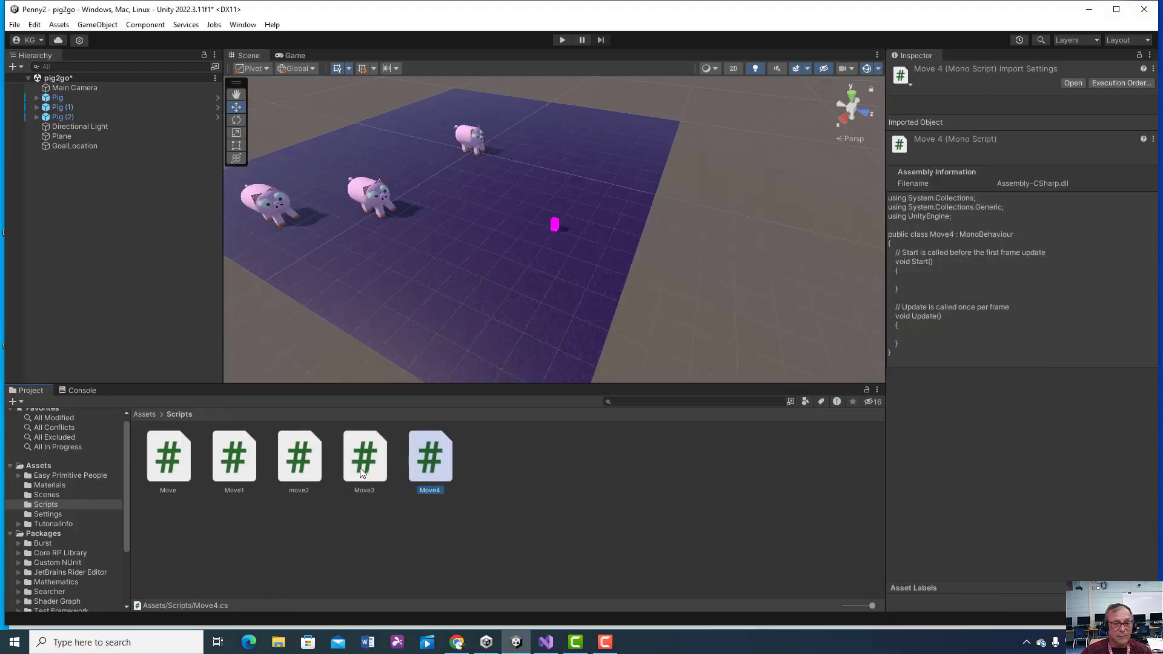
Step: Open Move3 in Visual Studio, switch to move2, and copy its class body from the goal declaration through the closing brace
left_click(361, 471)
double_click(360, 468)
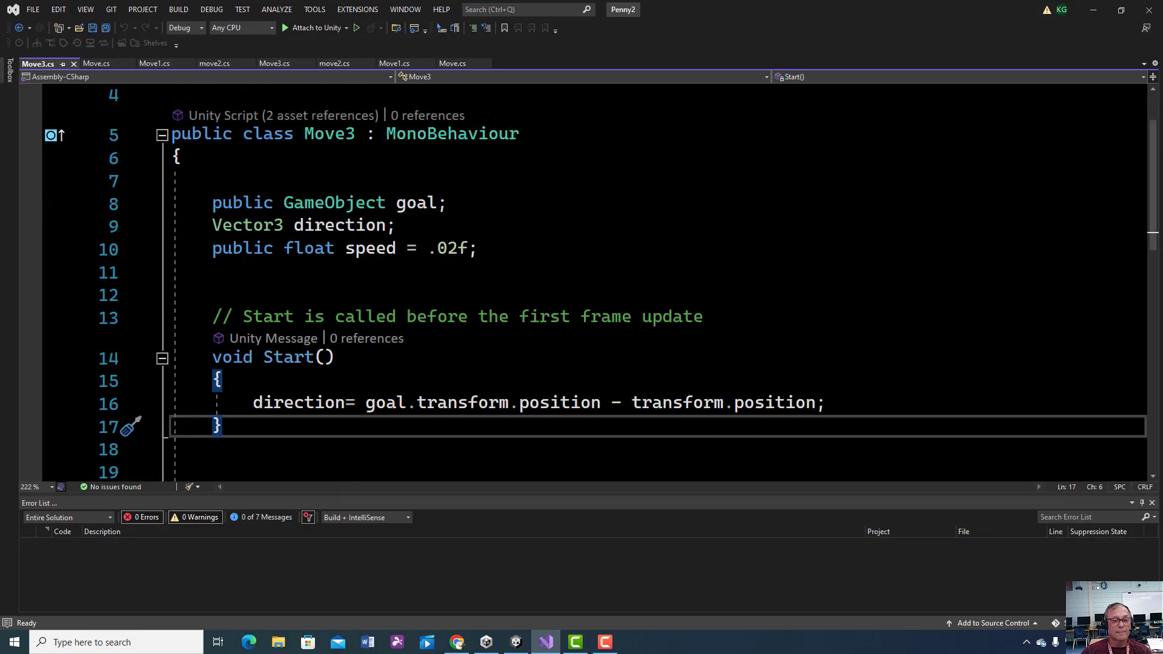
left_click(223, 65)
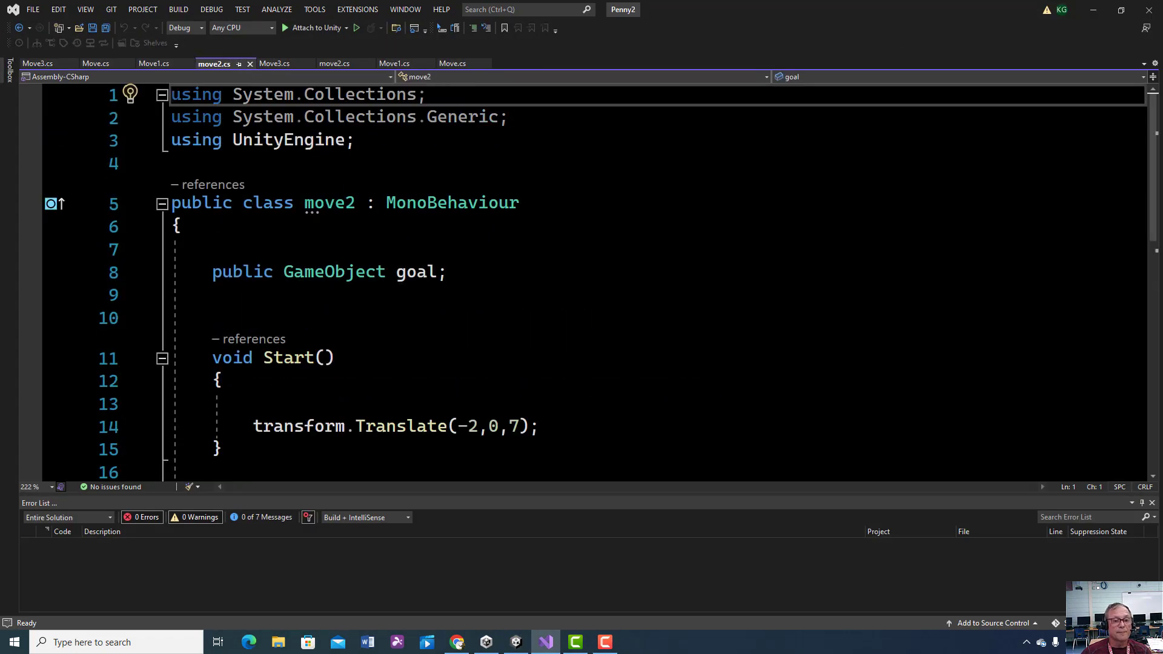
scroll(330, 275, "down", 3, "ctrl")
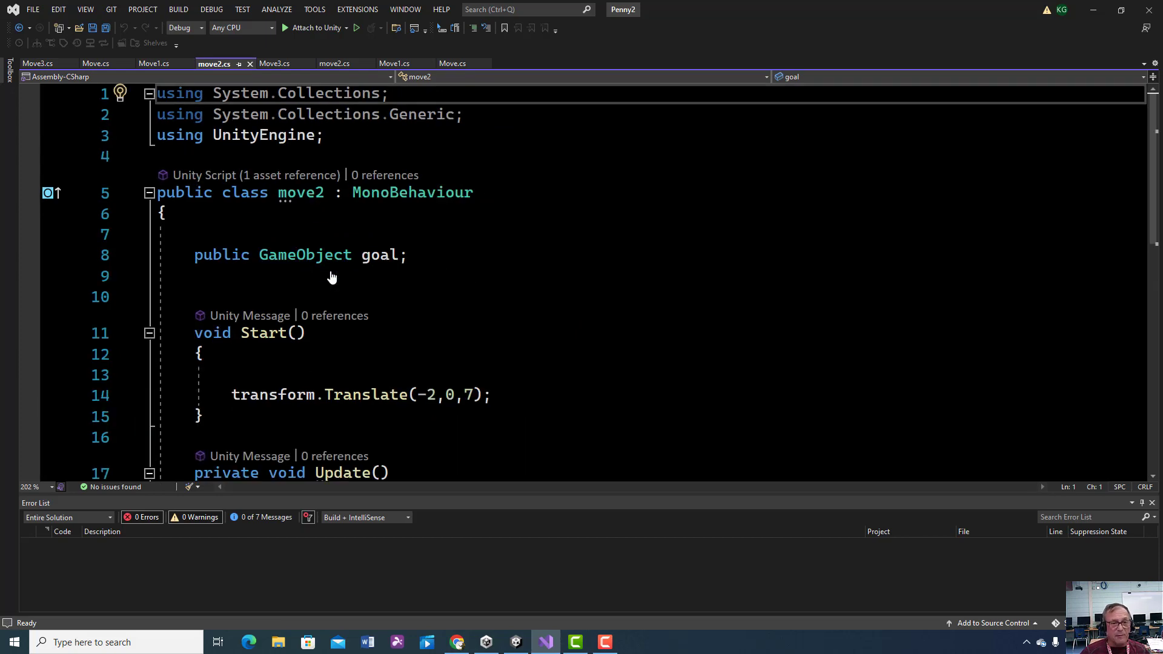
scroll(236, 238, "down", 2, "ctrl")
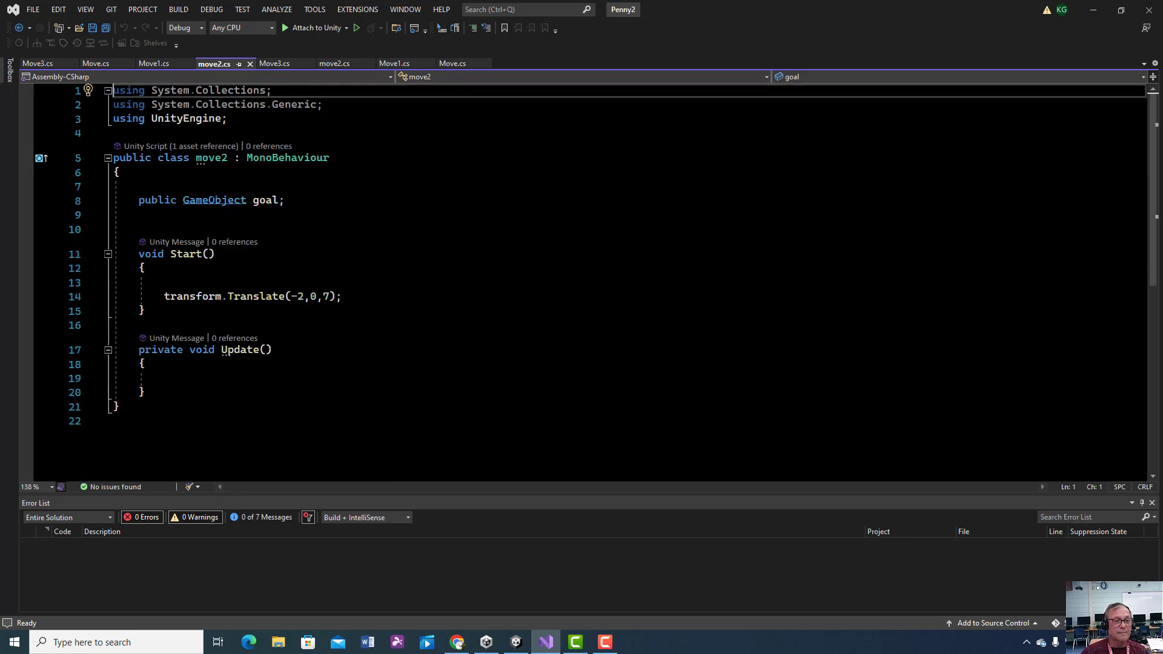
left_click_drag(113, 186, 113, 421)
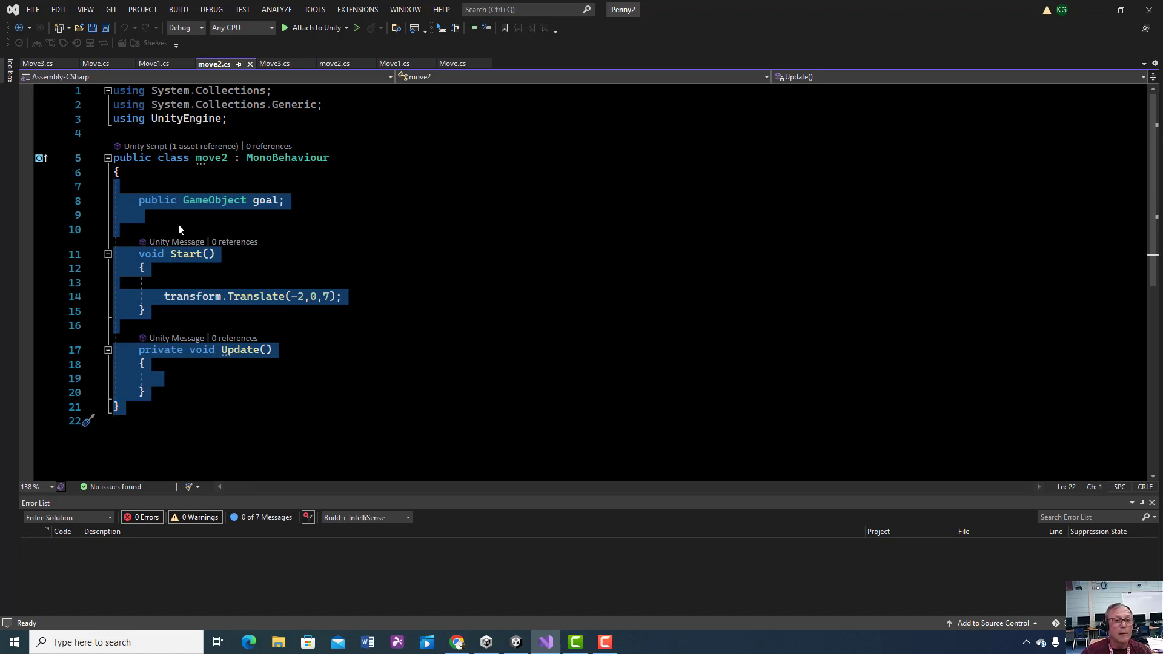
Step: Examine Move3's Start and LateUpdate code in Visual Studio and return to the Unity editor
left_click(278, 64)
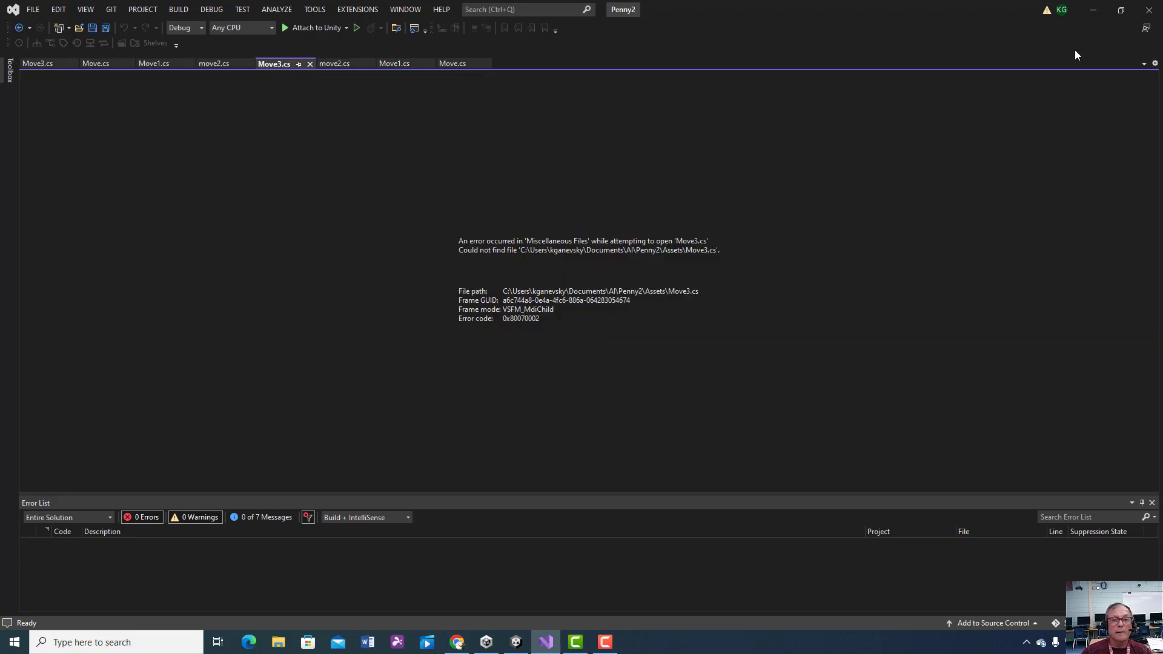
left_click(1093, 10)
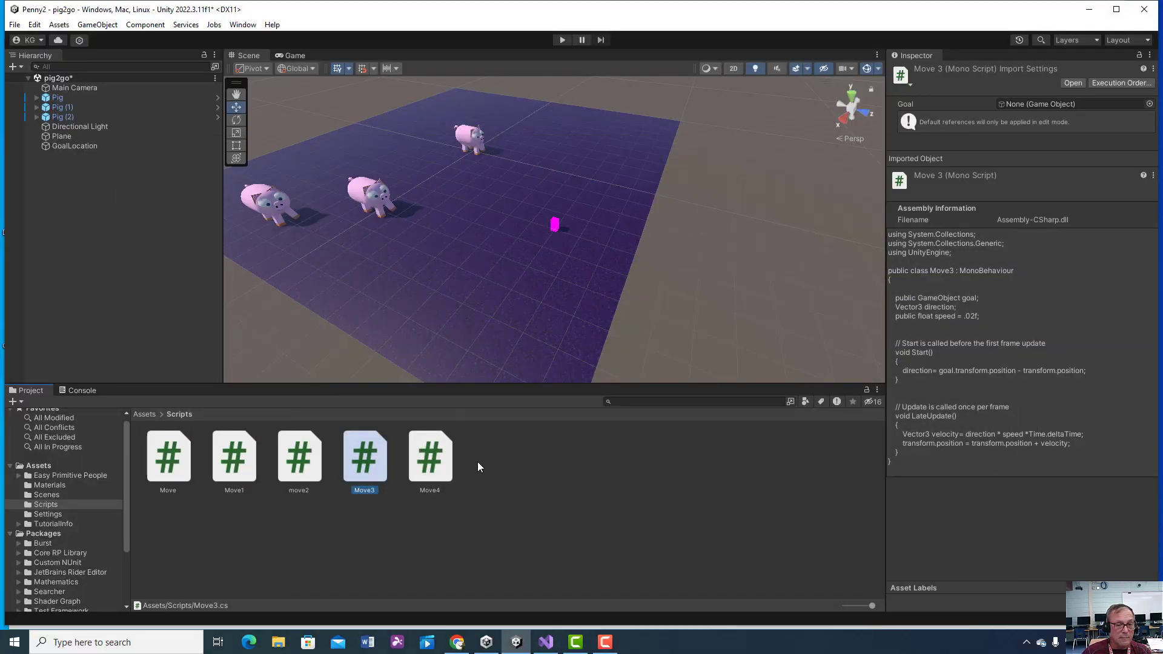
double_click(351, 464)
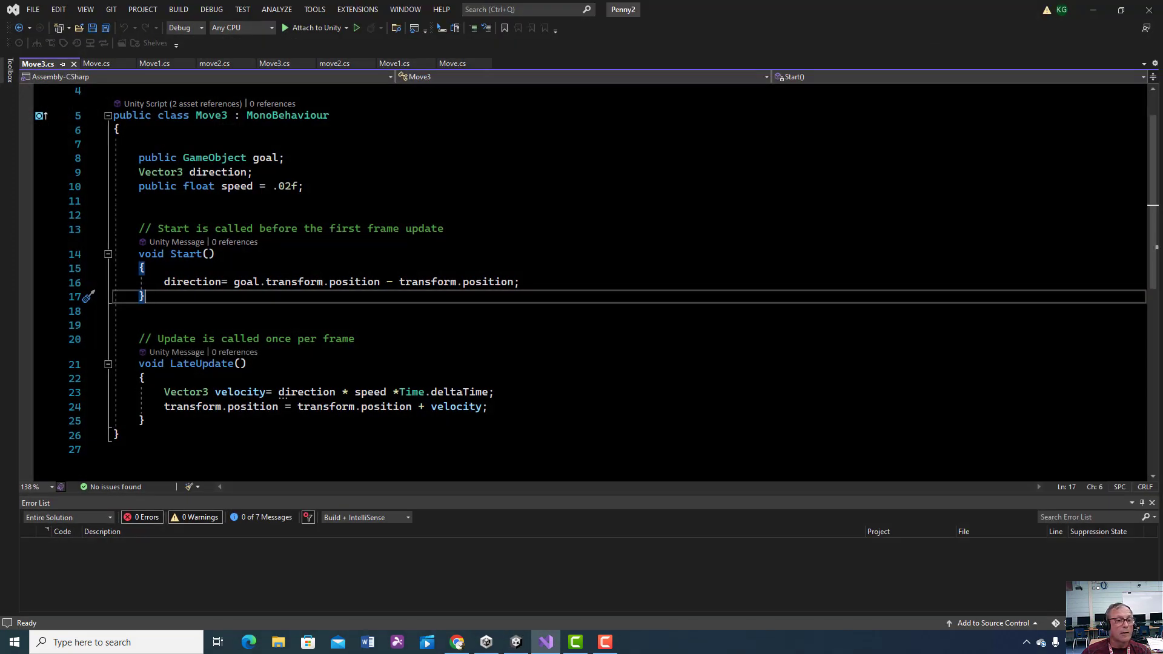
scroll(595, 283, "up", 1)
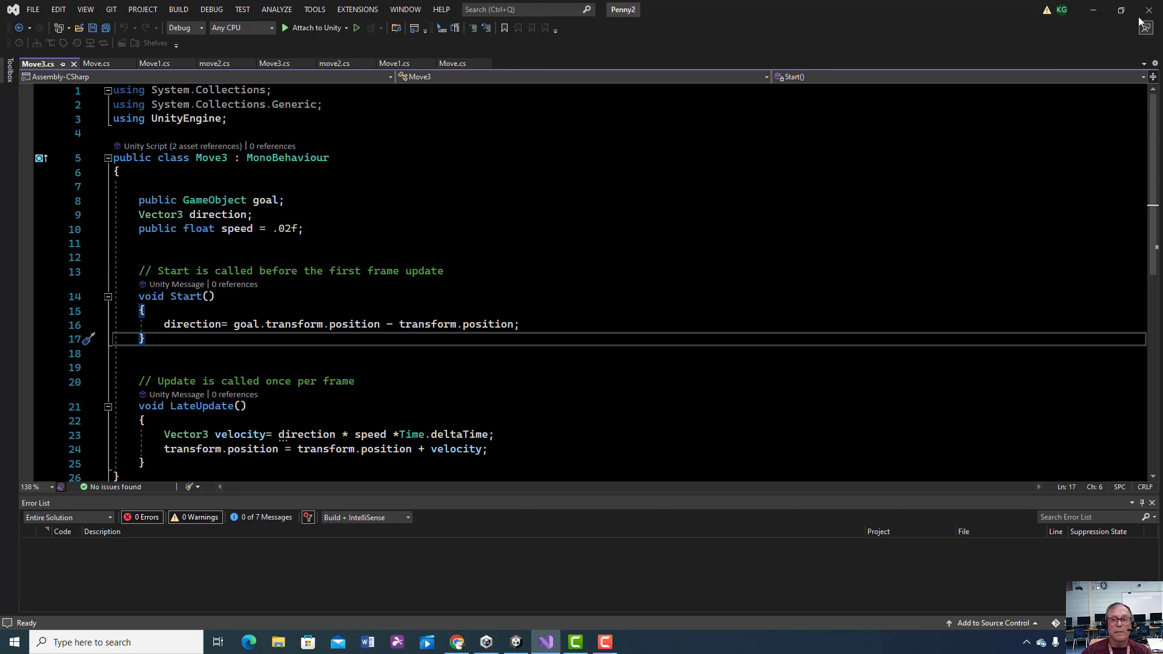
left_click(1094, 11)
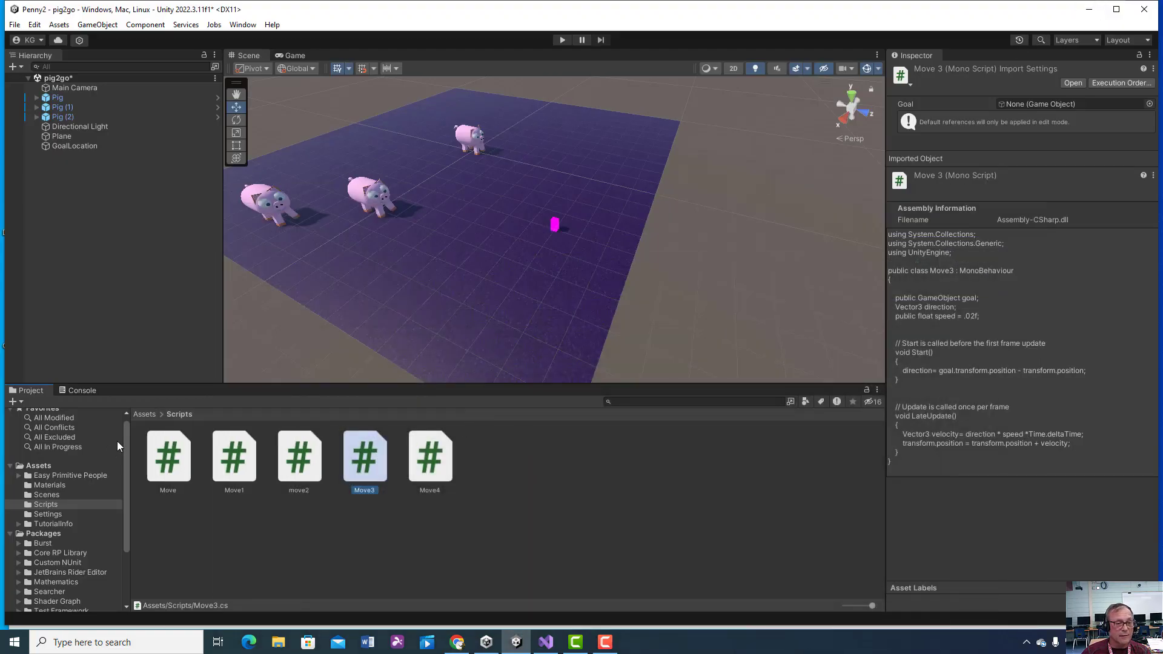
Step: Reopen the Scripts folder under Assets and open the Move4 script in Visual Studio
left_click(38, 465)
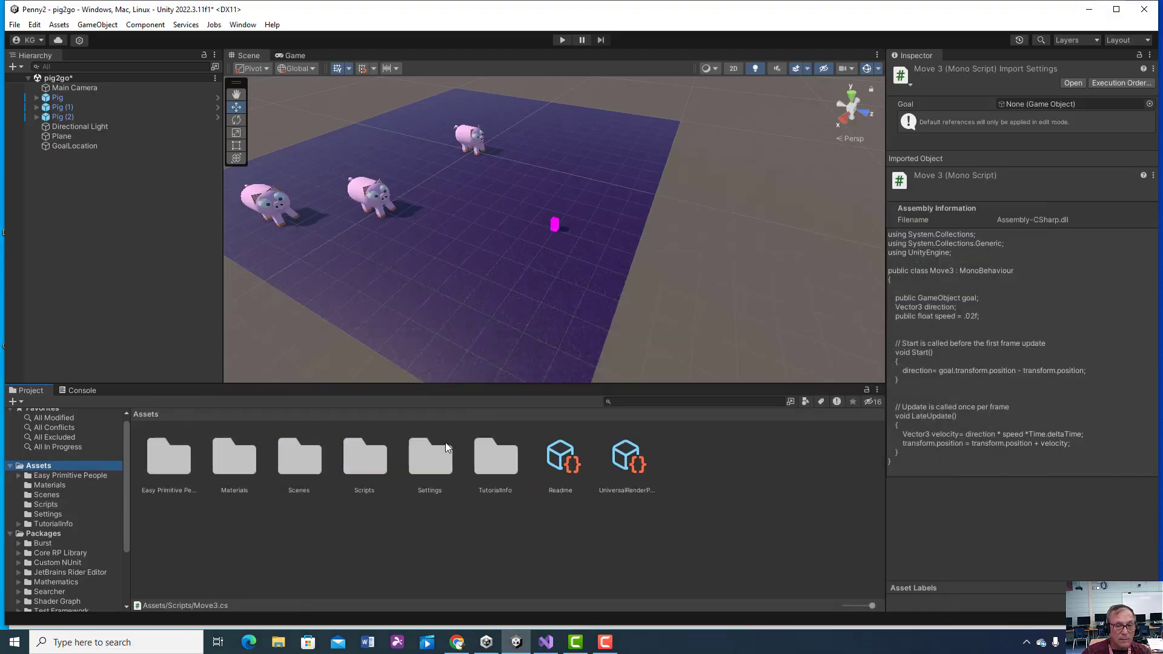
left_click(371, 456)
double_click(368, 455)
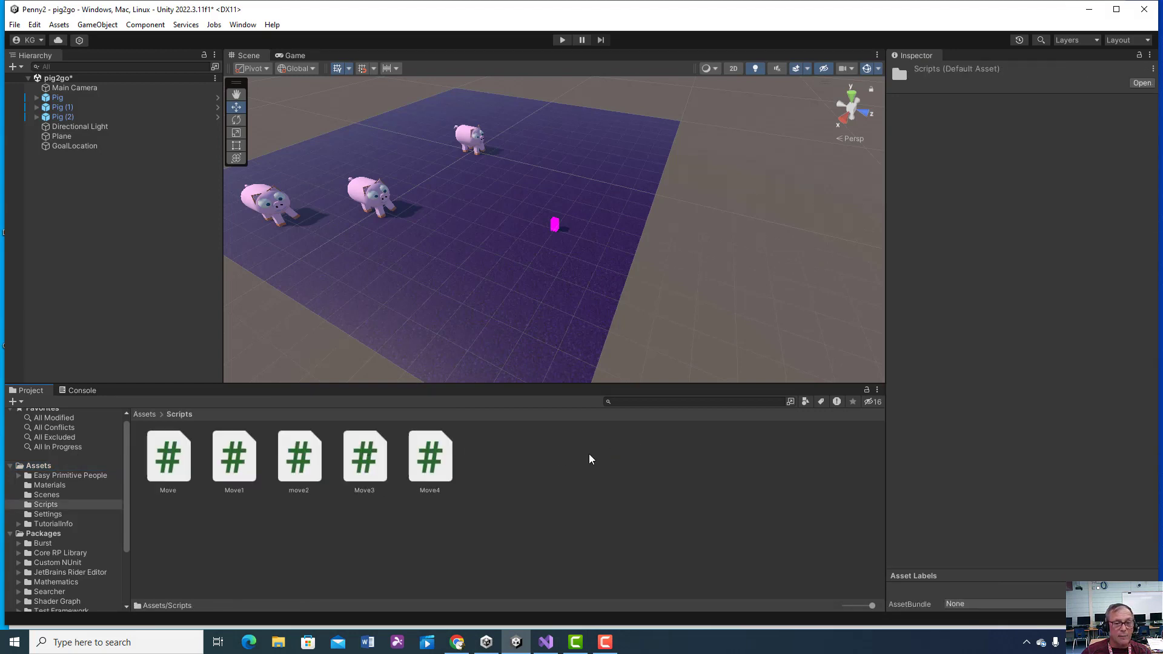
right_click(534, 467)
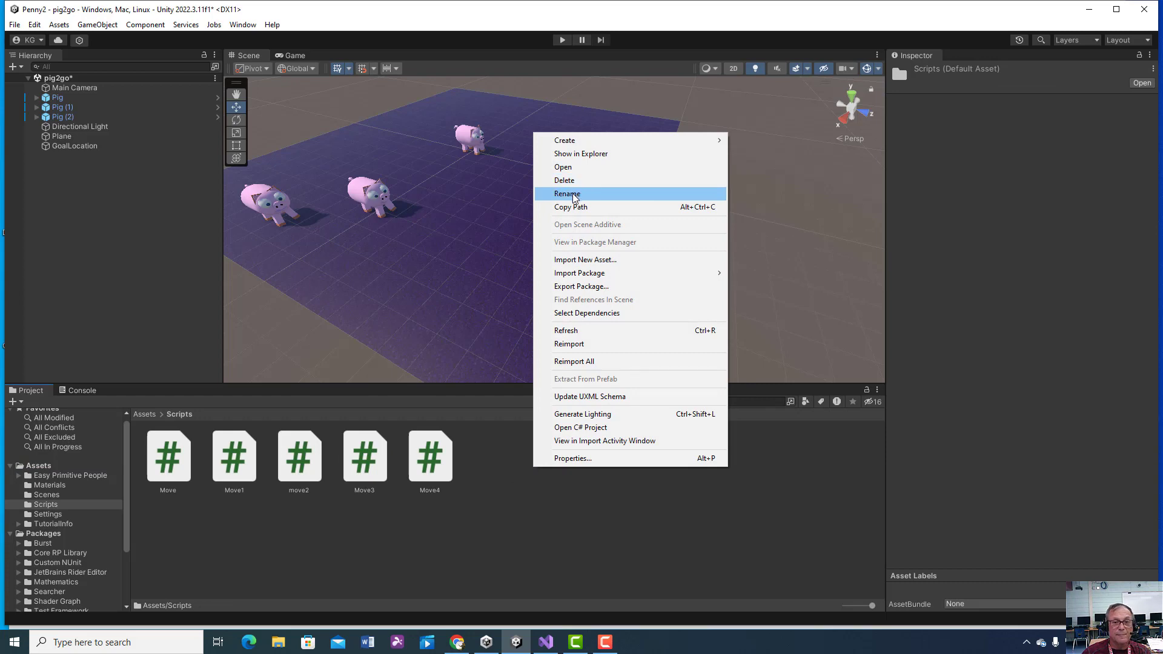
left_click(437, 477)
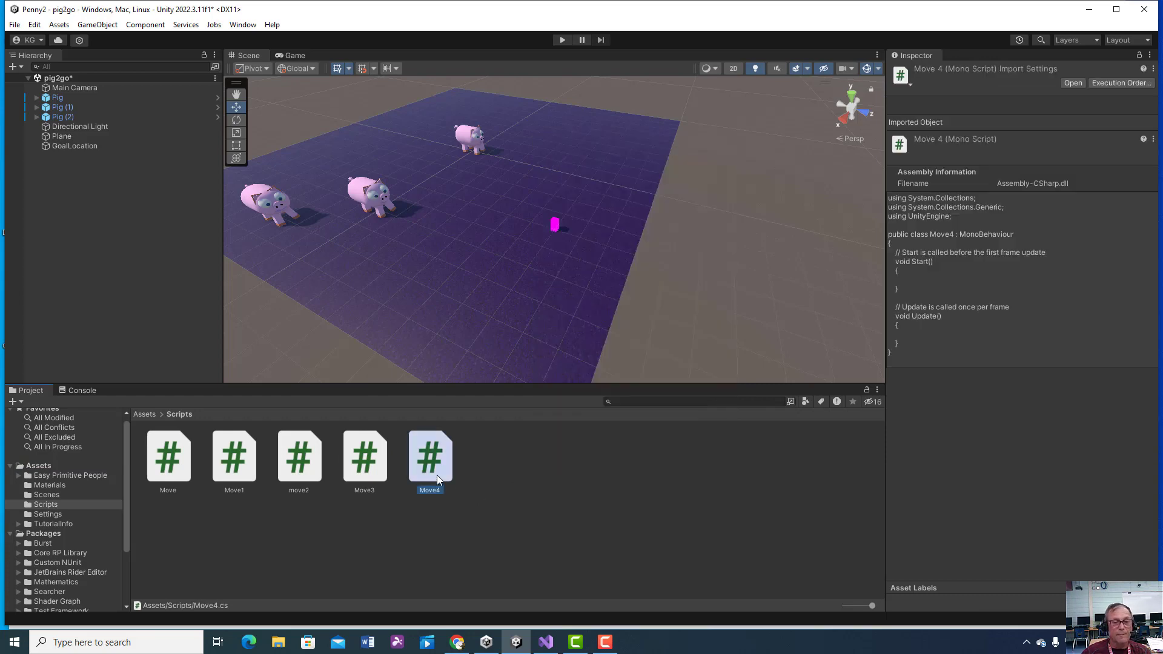
double_click(437, 475)
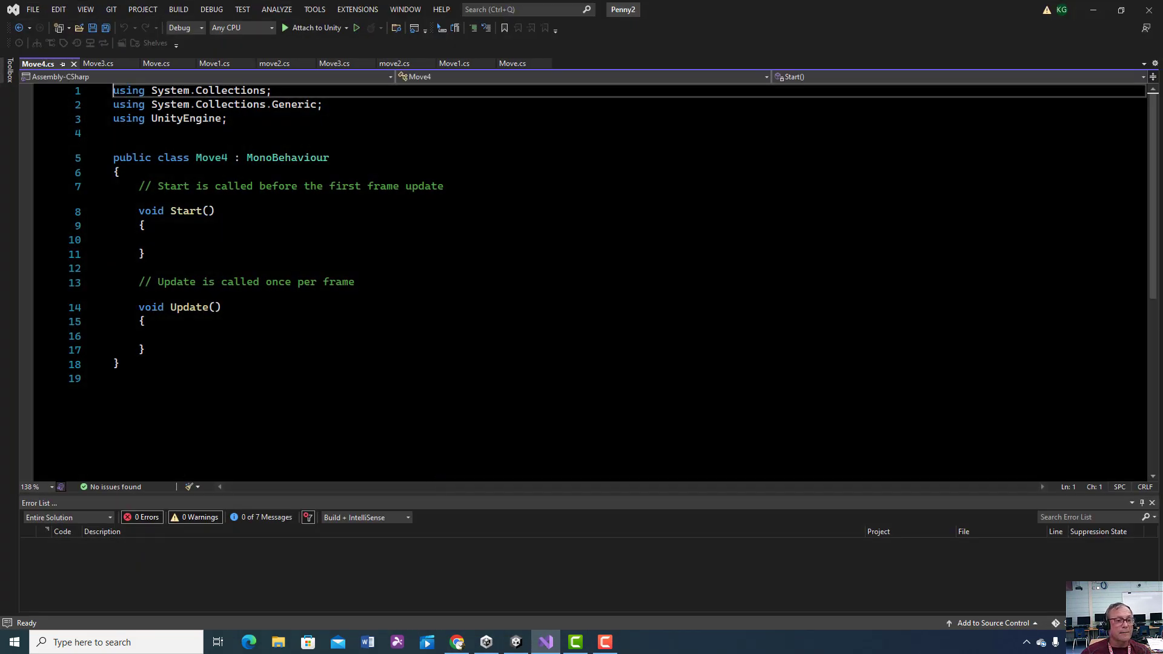
Step: Replace Move4's class body with the copied move2 code, including transform.Translate(-2, 0, 7), and save all files
left_click_drag(126, 186, 113, 378)
key("Delete")
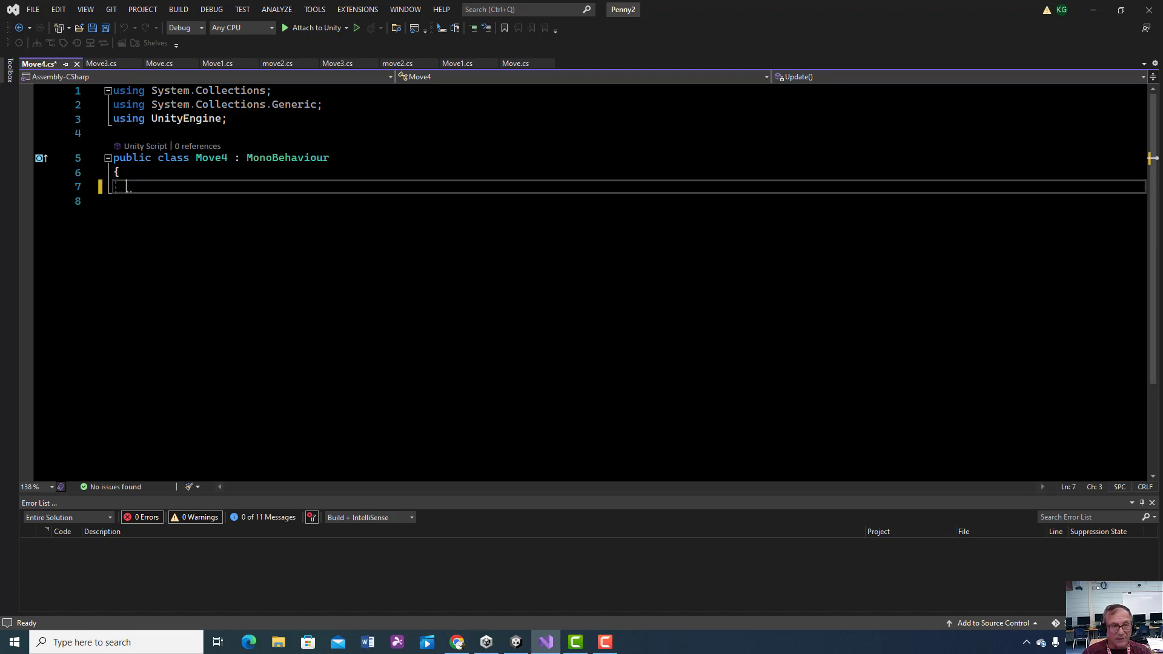
type("public GameObject goal;       void Start()     {          transform.Translate(-2, 0, 7);     }      private void Update()     {      } }")
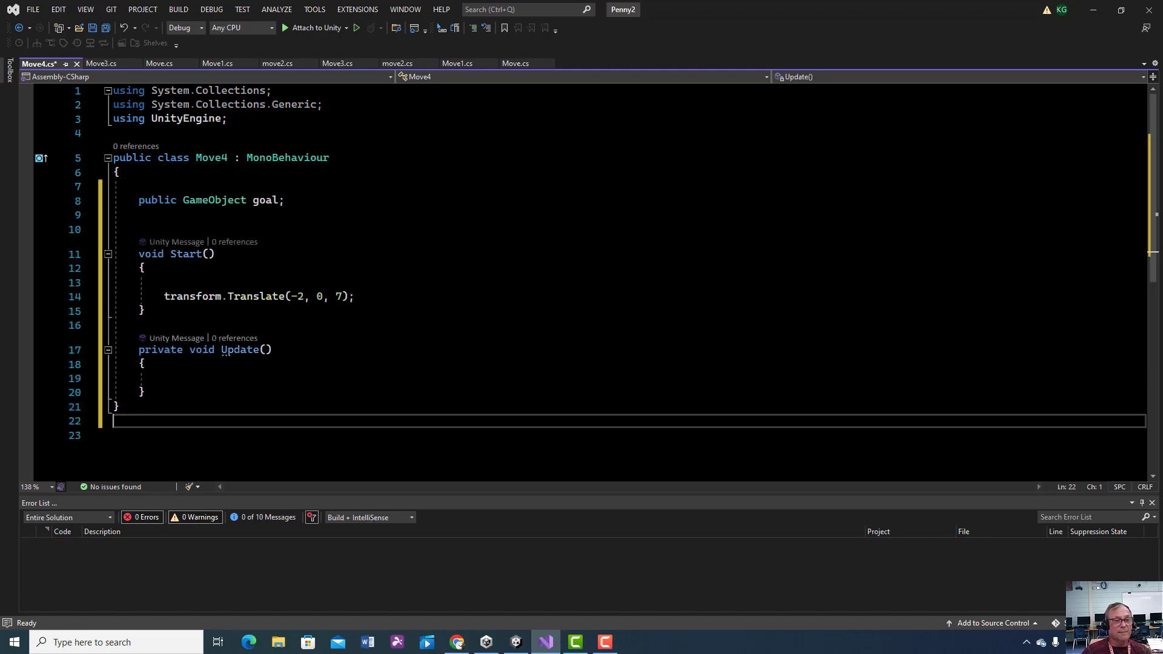
left_click(33, 9)
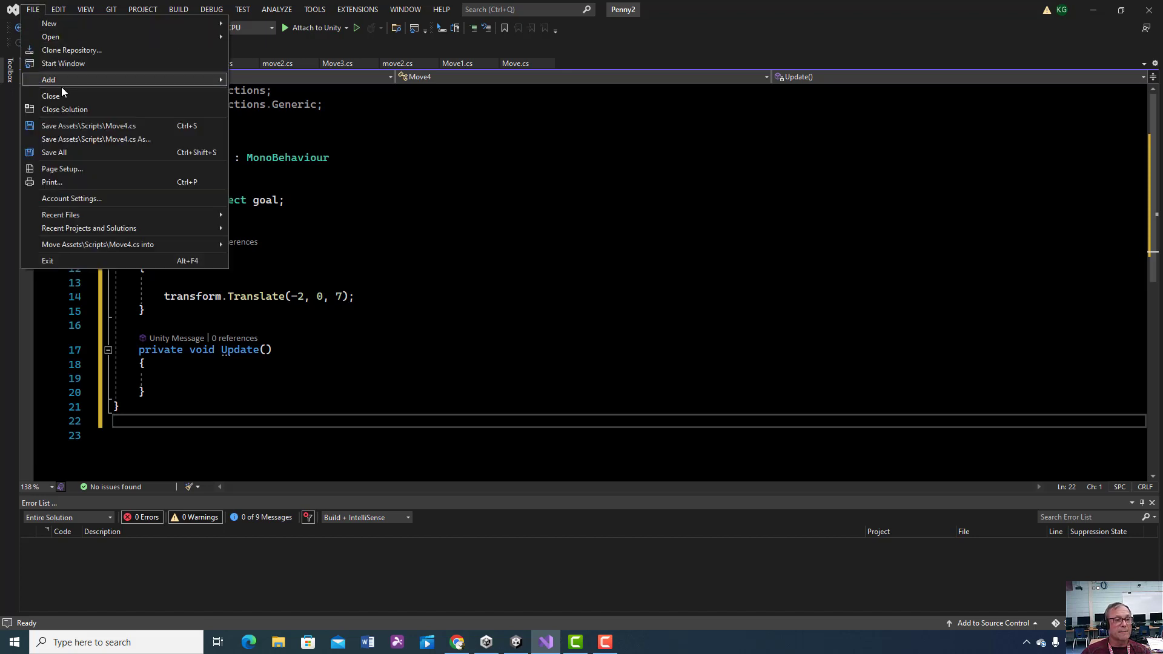
left_click(67, 152)
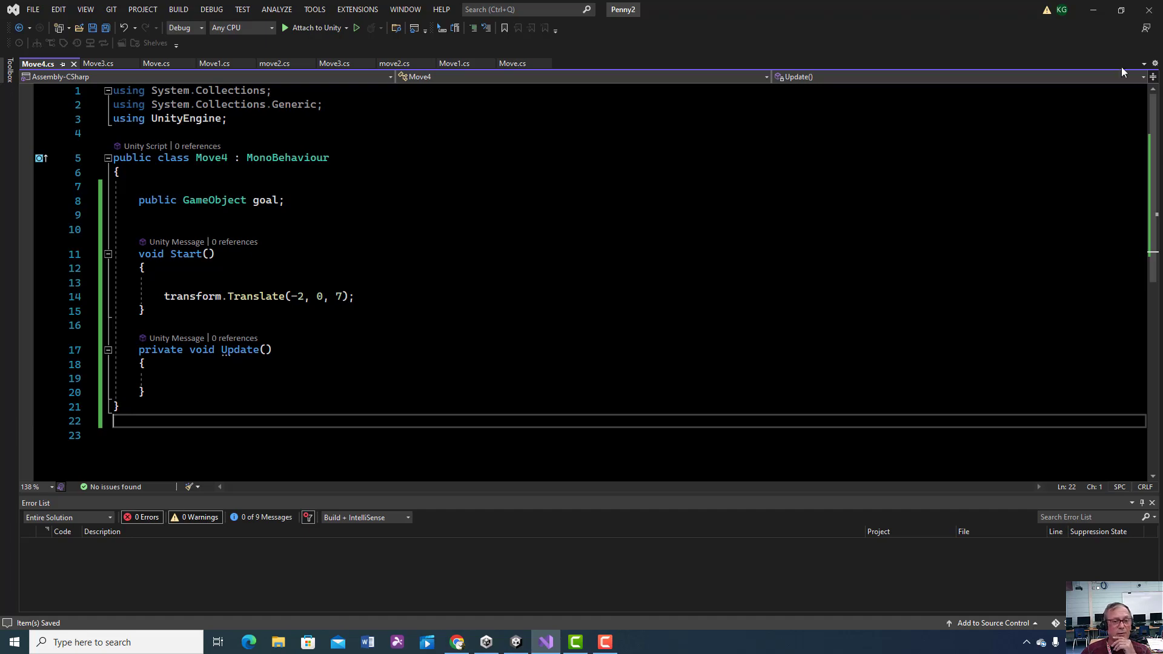
Step: Return to the Unity editor, select Pig (2), and run the scene in Play mode briefly to test its movement
left_click(1094, 10)
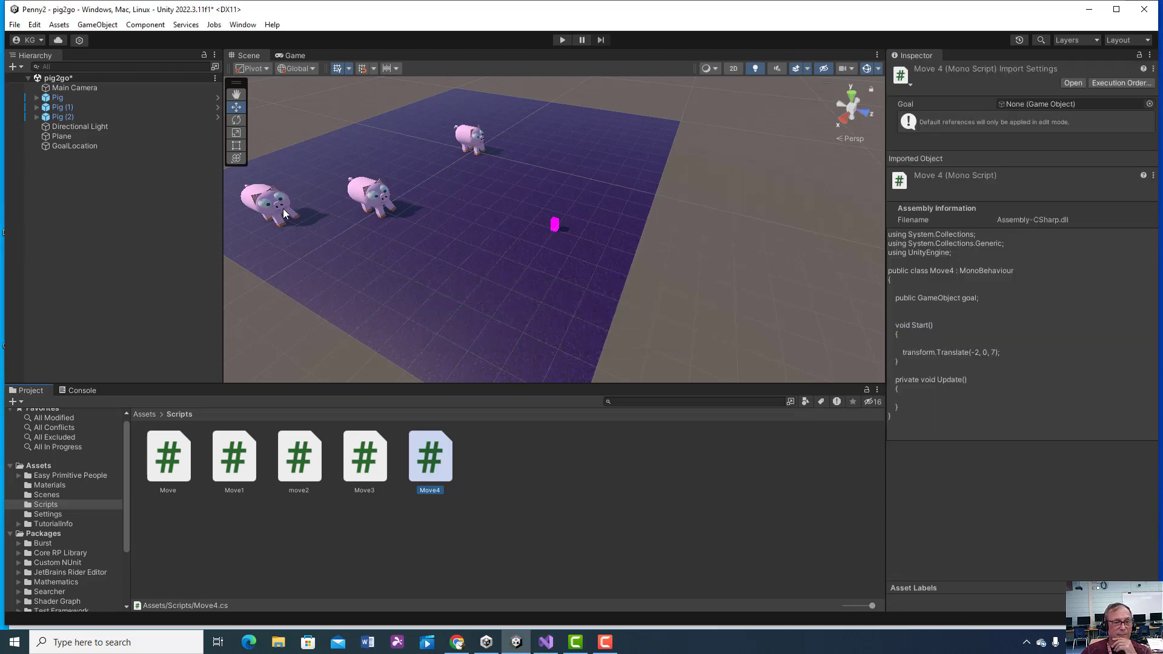
left_click(283, 208)
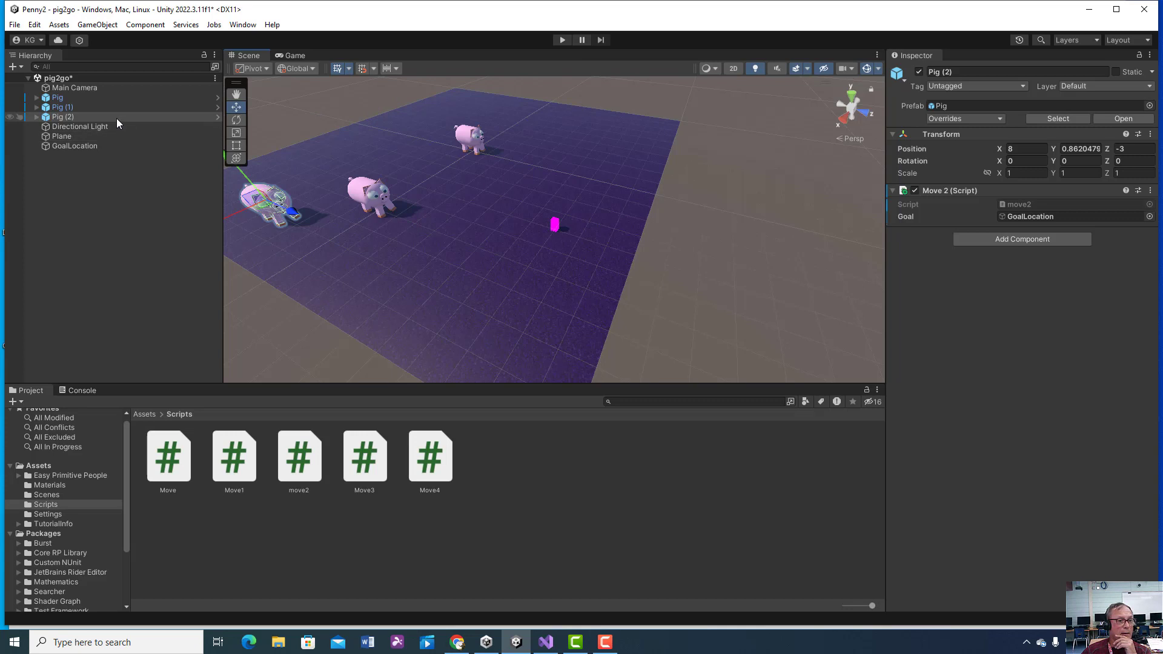
left_click(562, 40)
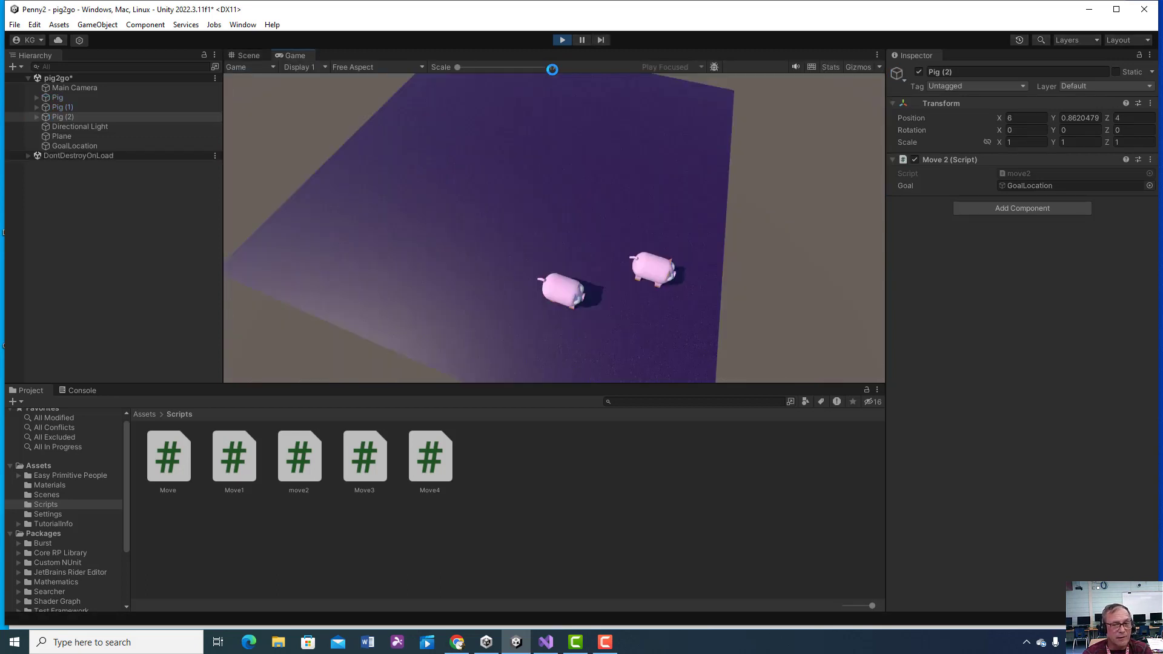
left_click(562, 40)
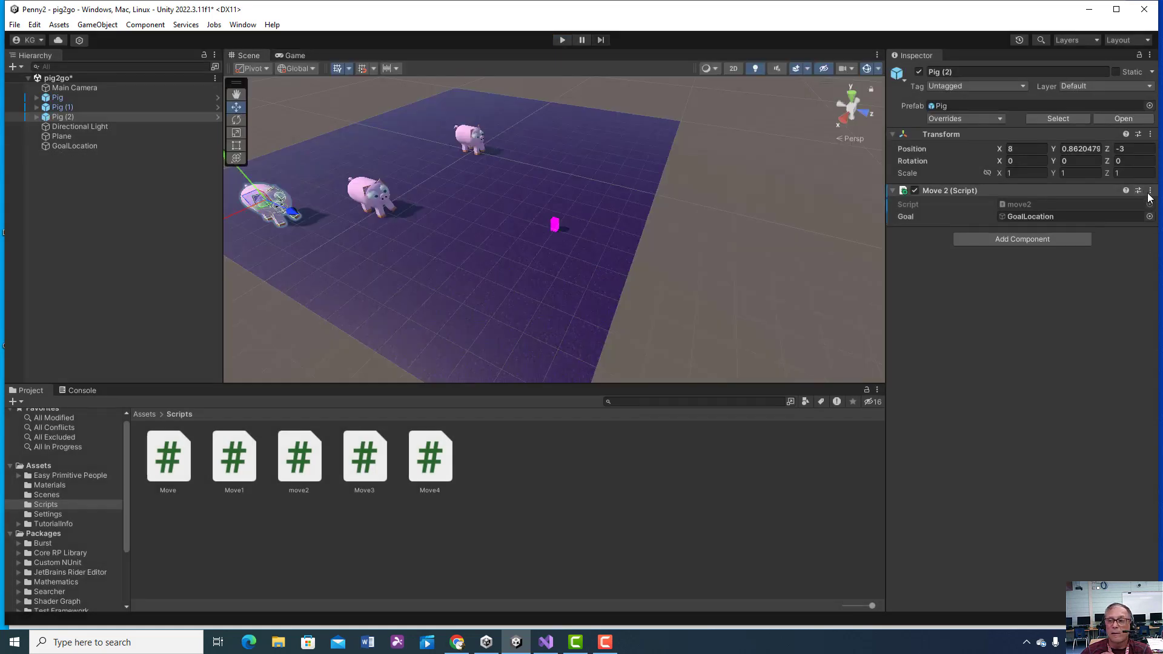
Step: Replace Pig (2)'s Move 2 script component with Move 4 and assign GoalLocation as its Goal
right_click(1136, 193)
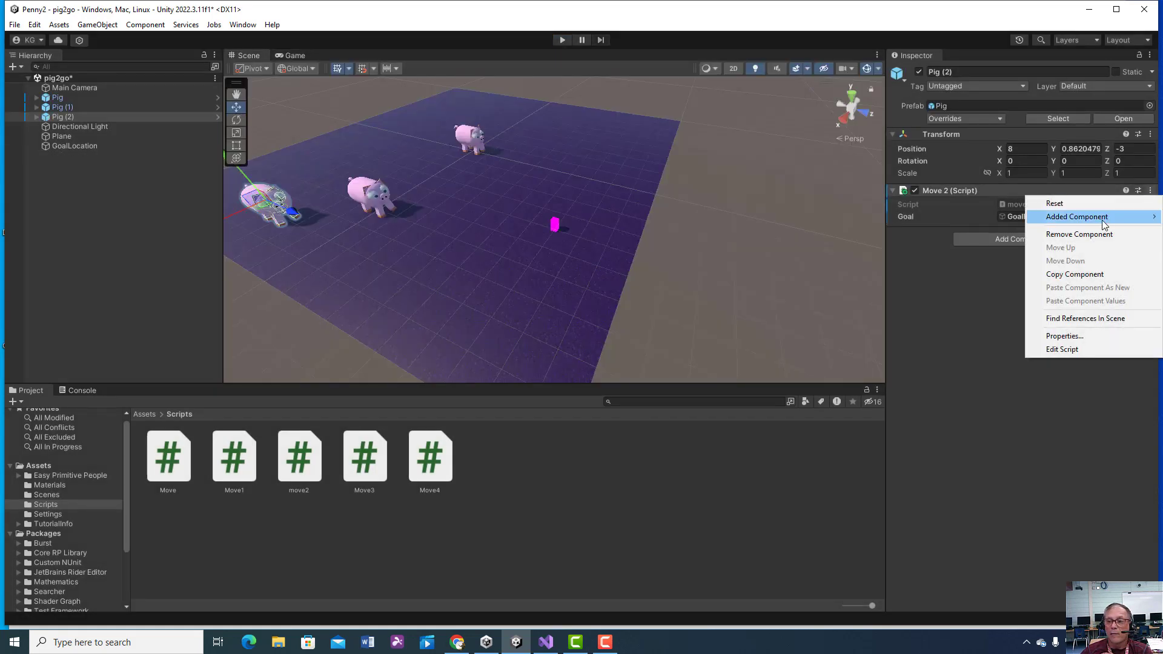
left_click(1093, 233)
left_click(1045, 195)
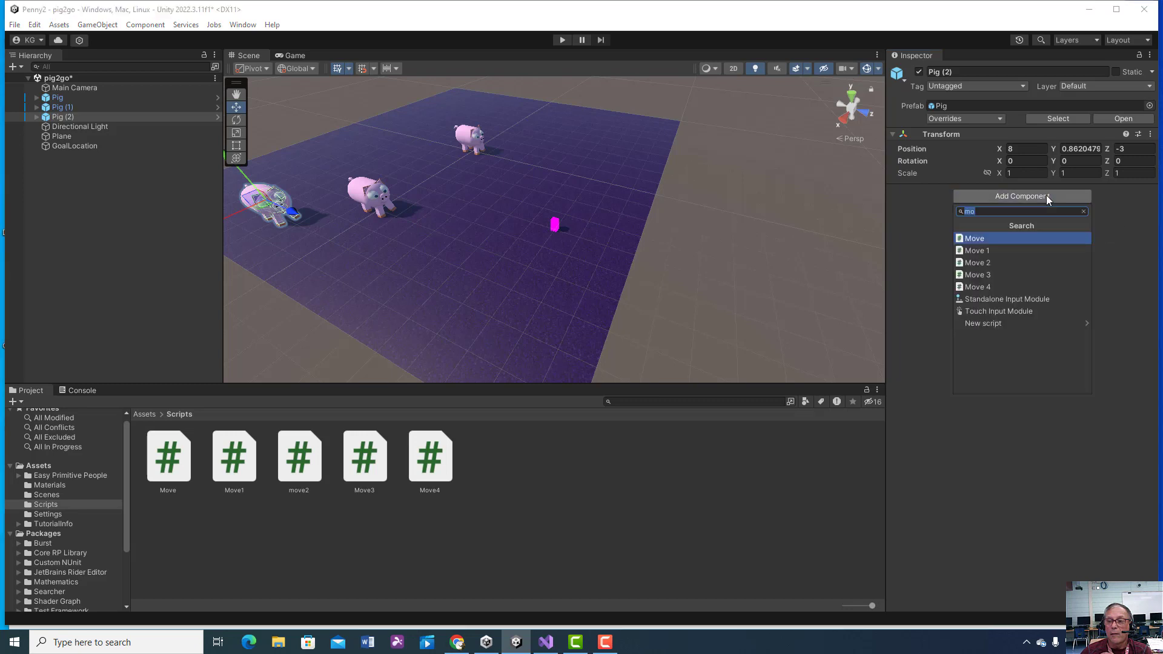
left_click(992, 288)
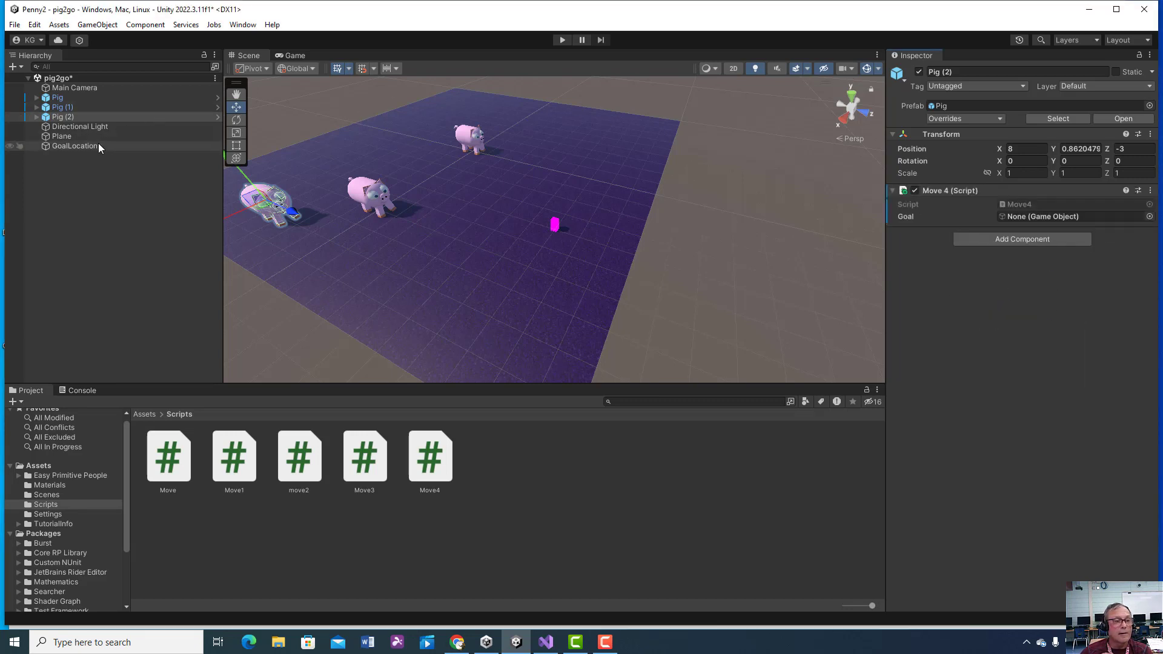
left_click_drag(97, 145, 1021, 224)
Step: Test Pig (2) with the Move 4 script in Play mode, stop playback, and reselect Pig (2)
left_click(562, 40)
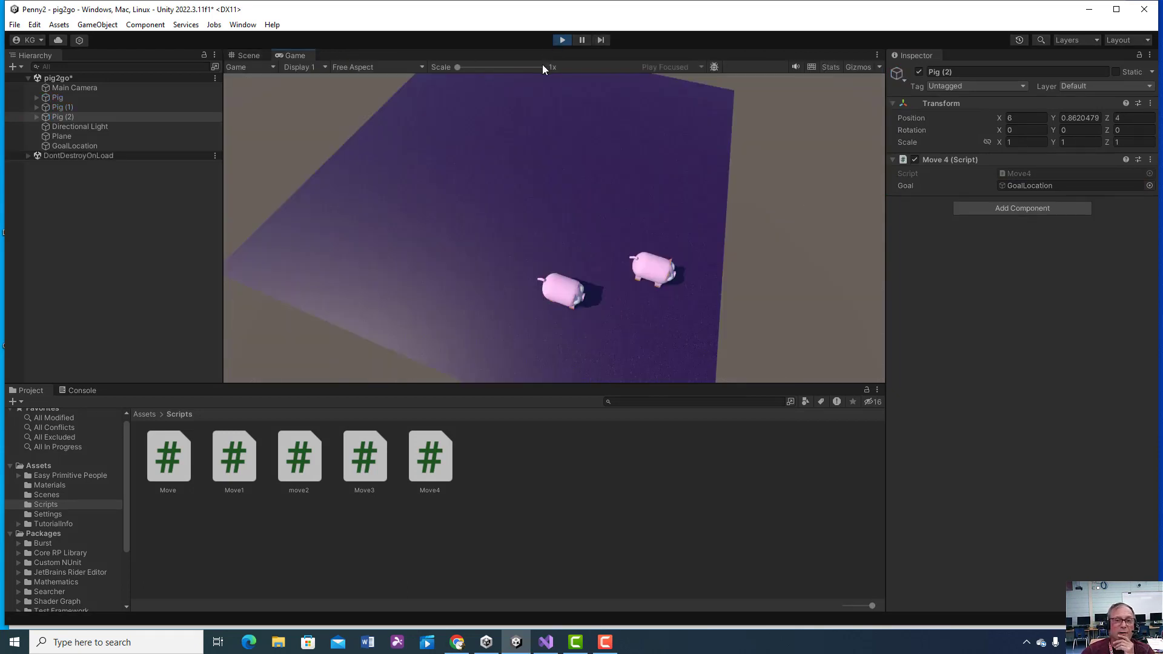
left_click(562, 40)
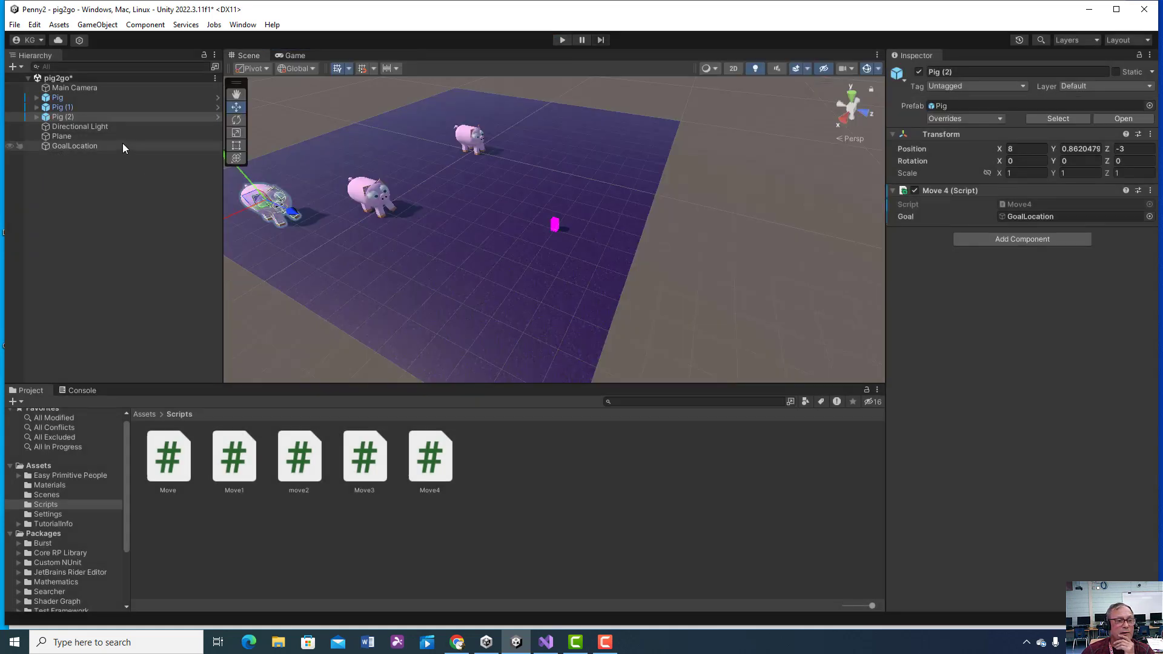
left_click(92, 117)
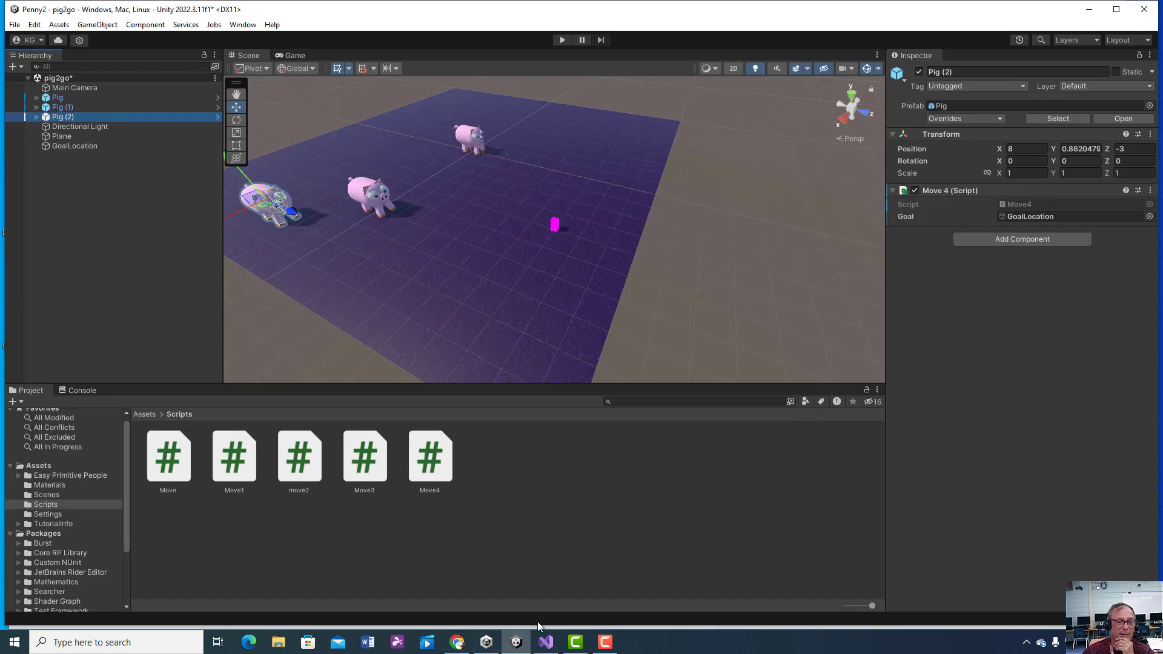
Step: In Visual Studio, enlarge the Move4 code and clear the X and Z numbers from Start's transform.Translate call
left_click(545, 642)
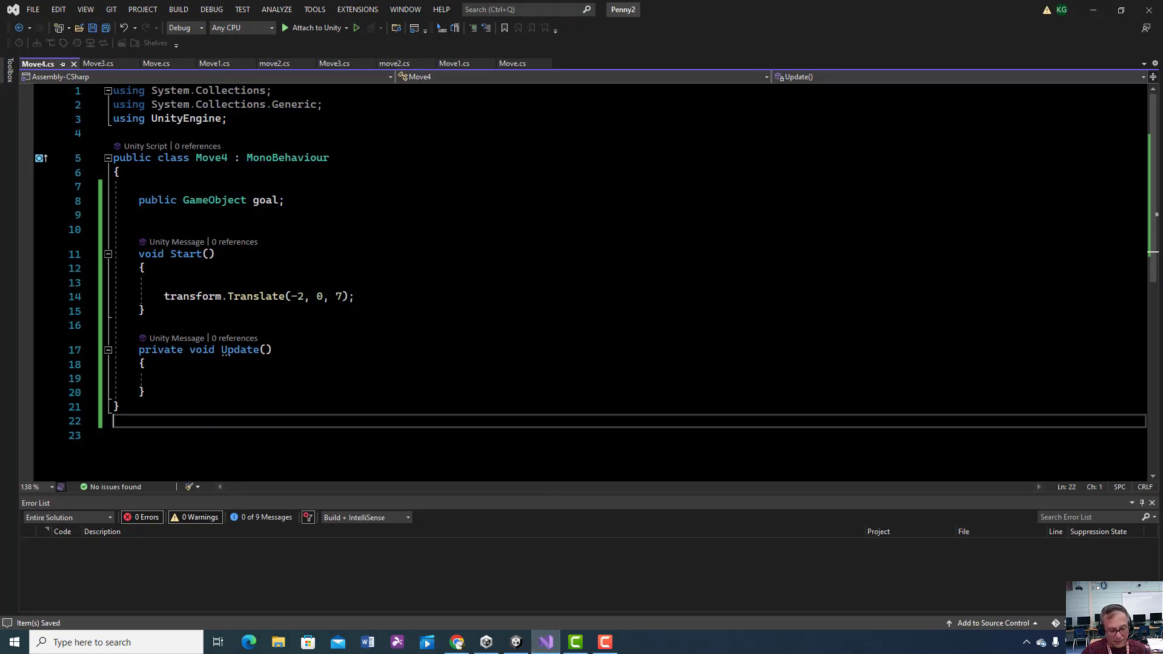
scroll(581, 279, "up", 4, "ctrl")
scroll(581, 279, "down", 2)
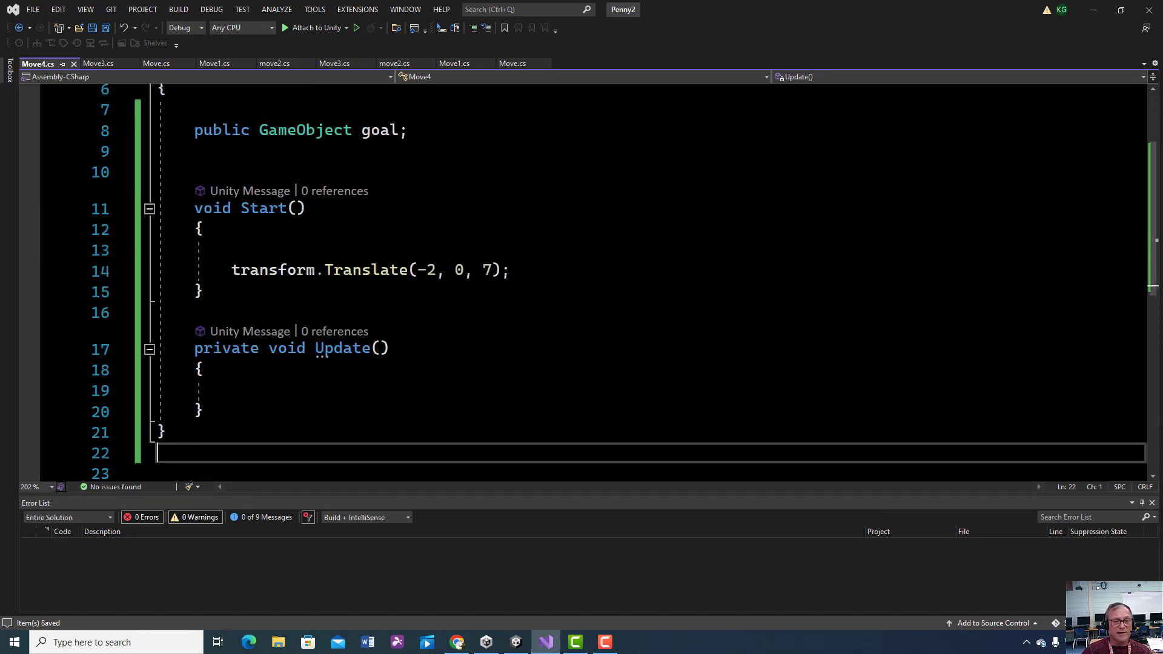
left_click(492, 269)
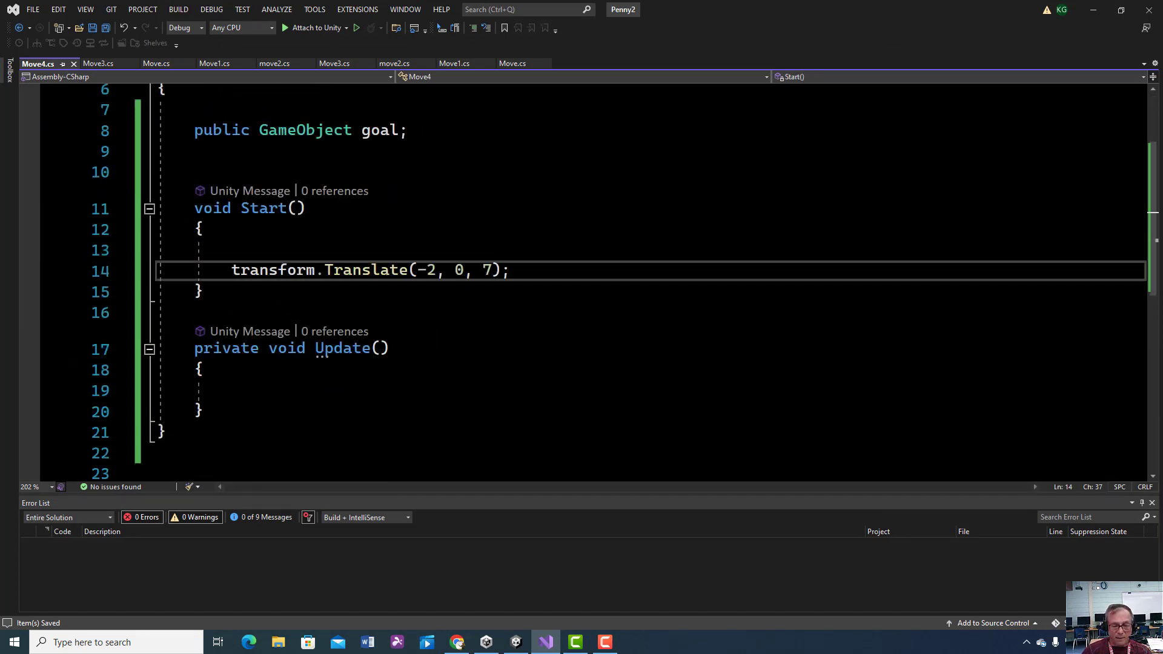
key("BackSpace")
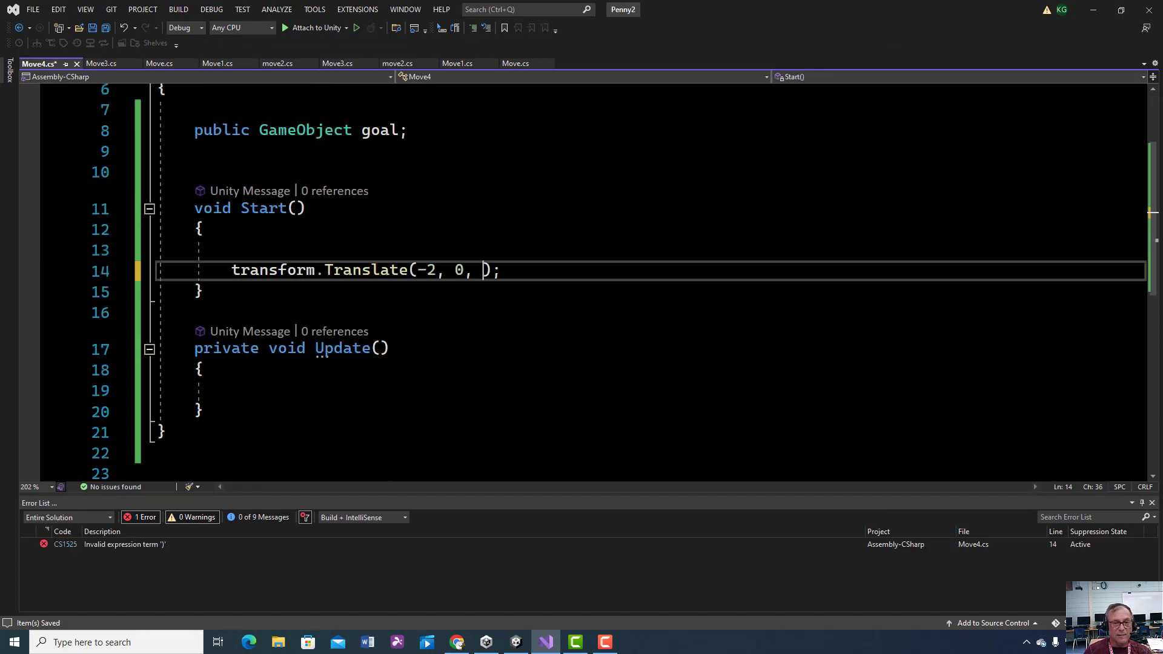
left_click(436, 270)
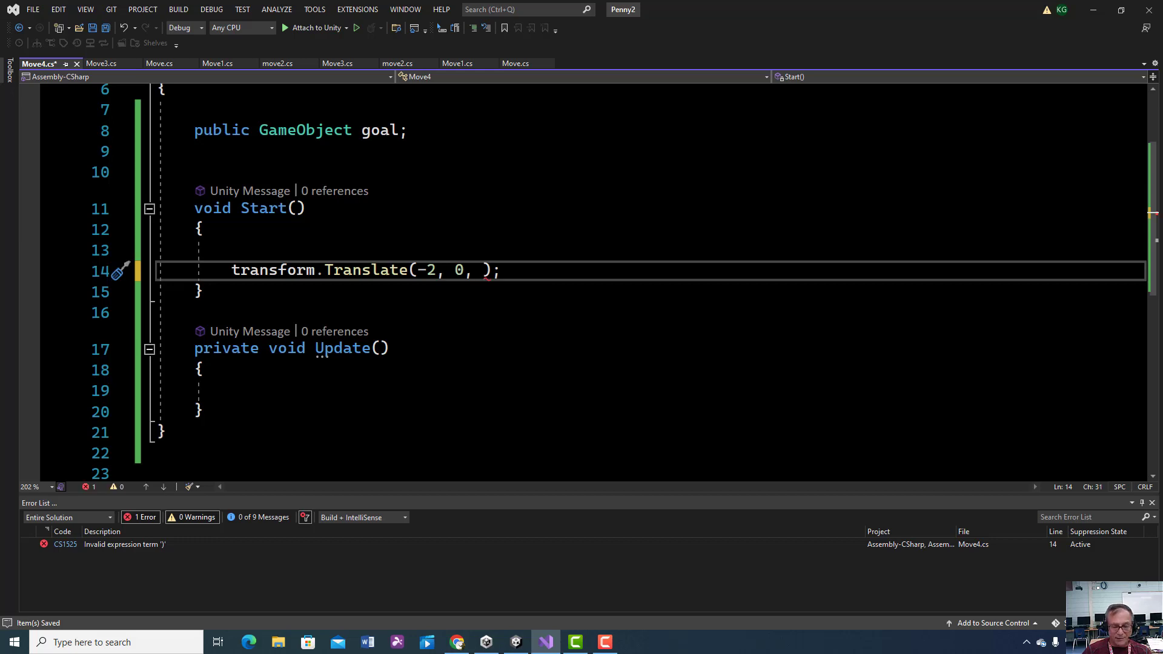
key("BackSpace")
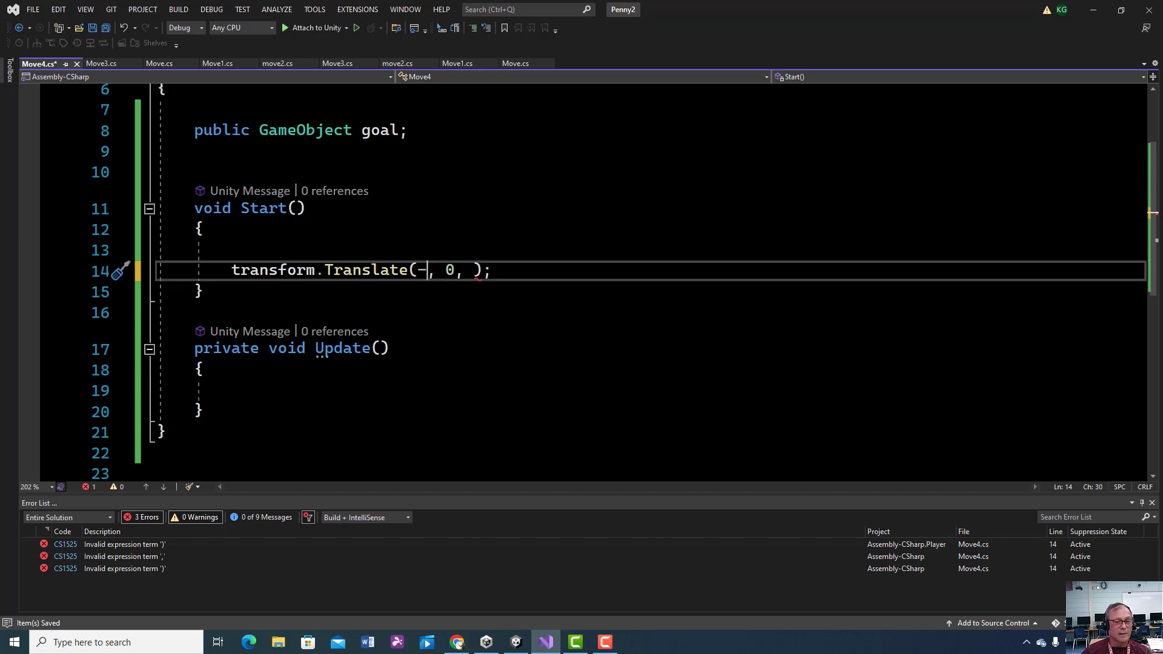
Step: Return to the Unity editor and compare the X and Z positions of Pig (2) and GoalLocation
left_click(1090, 11)
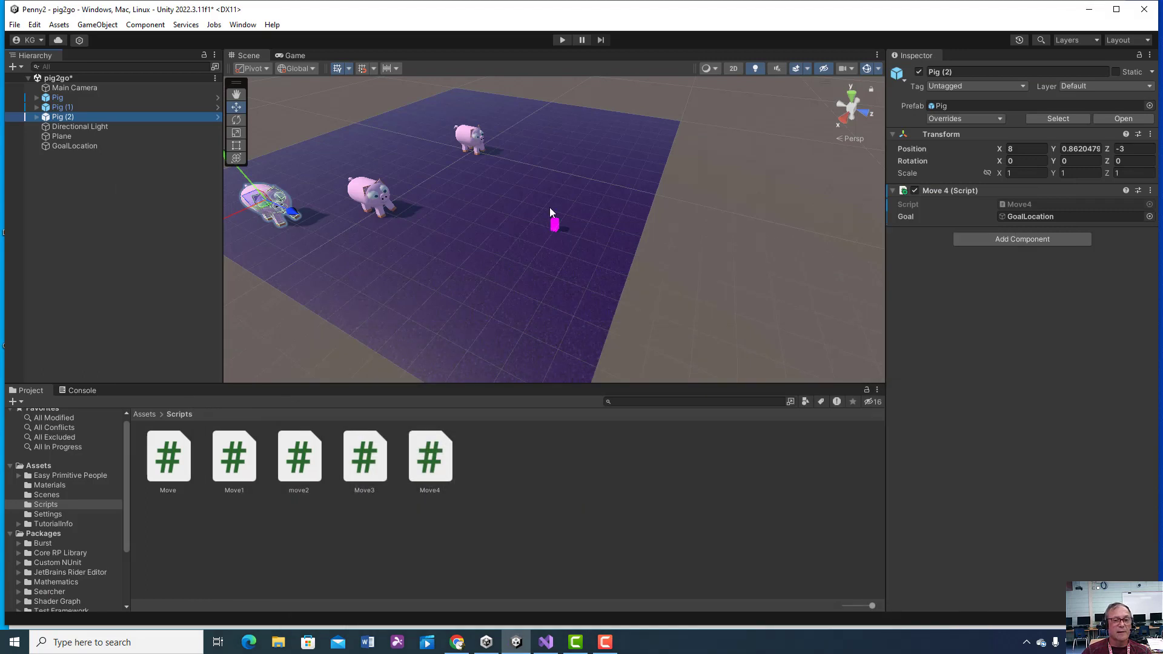
left_click(554, 223)
left_click(275, 201)
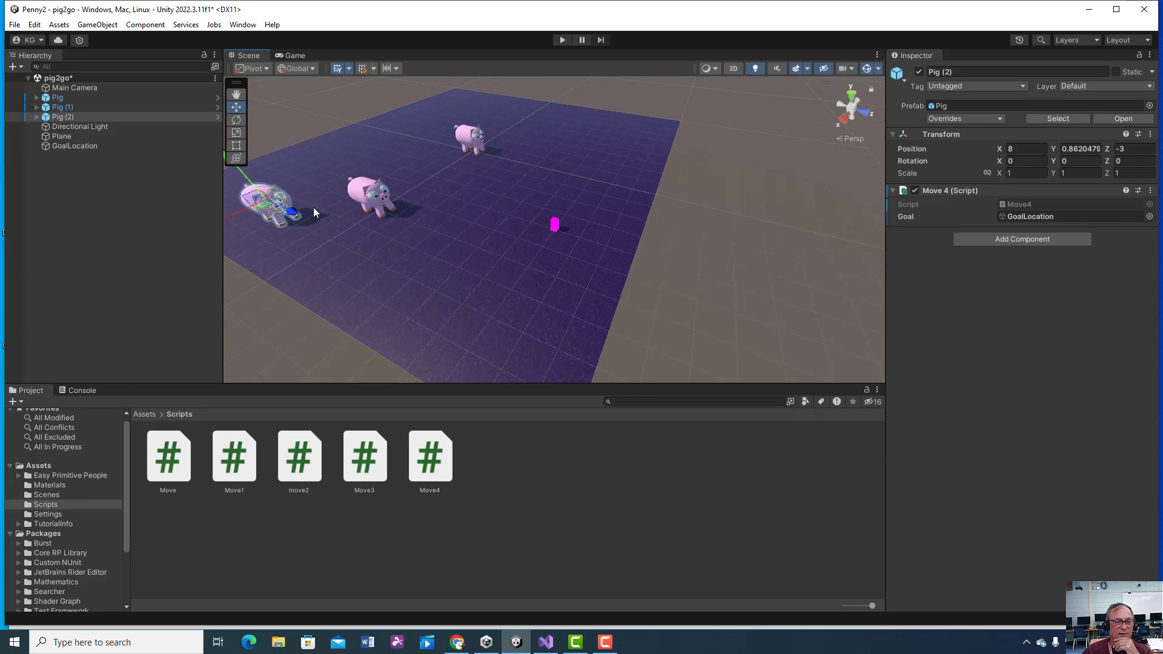
left_click(556, 230)
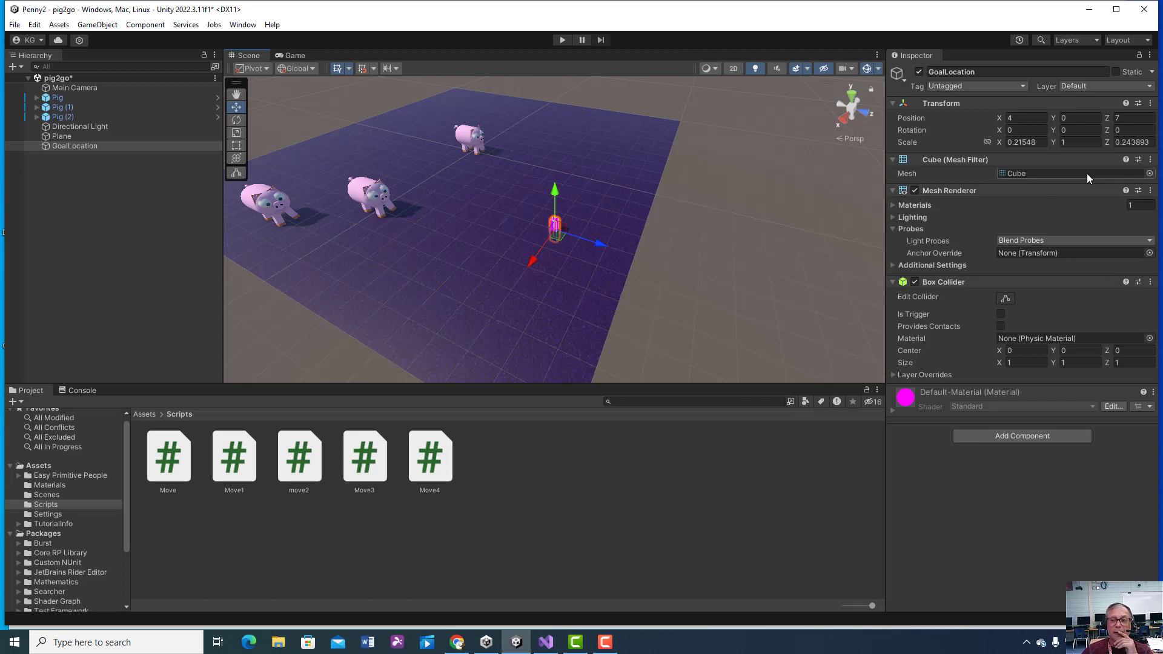
left_click(1028, 118)
key("Tab")
key("Tab")
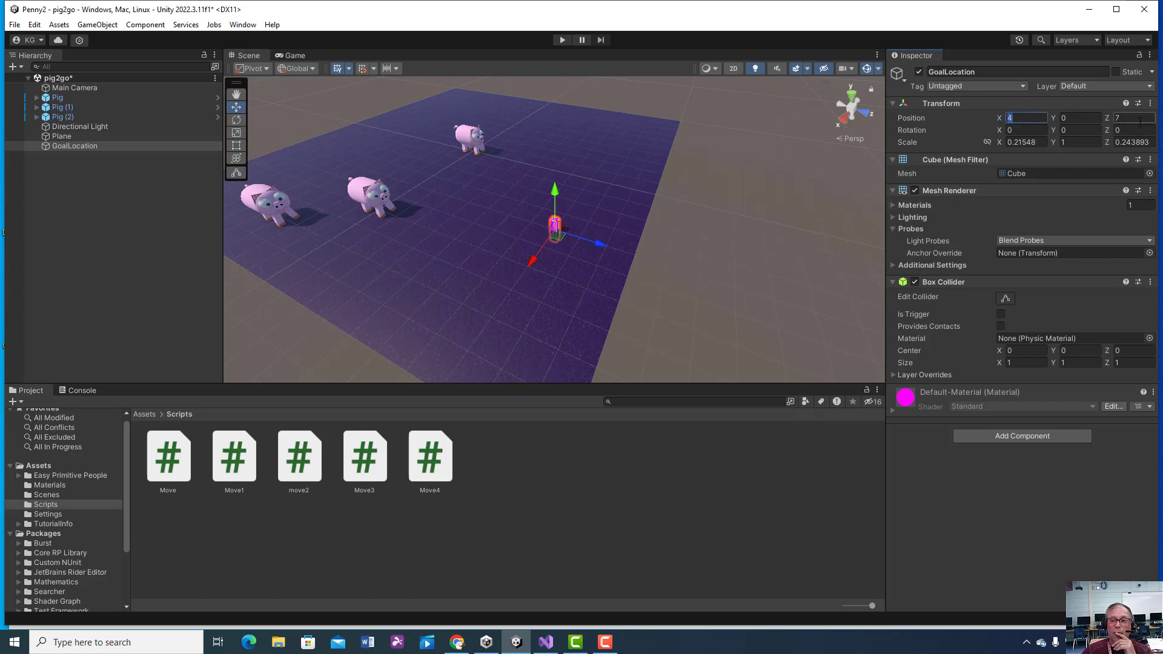
left_click(83, 113)
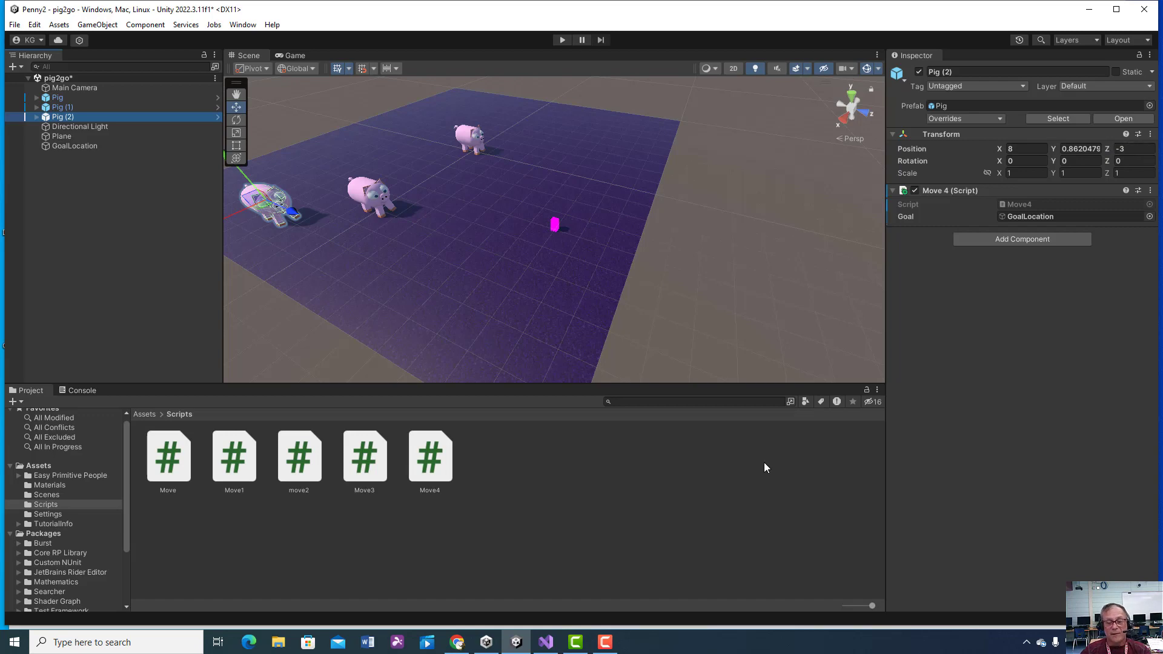
Step: In Visual Studio, set Move4's translation to transform.Translate(-4, 0, 10) and save all files
left_click(546, 642)
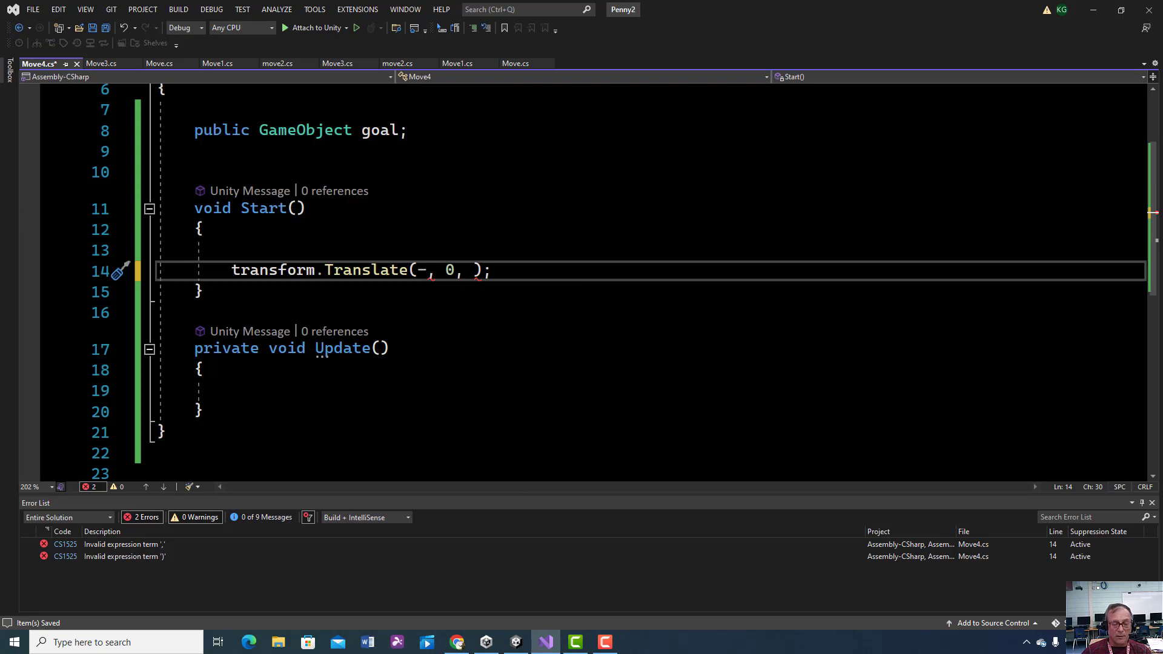
key("BackSpace")
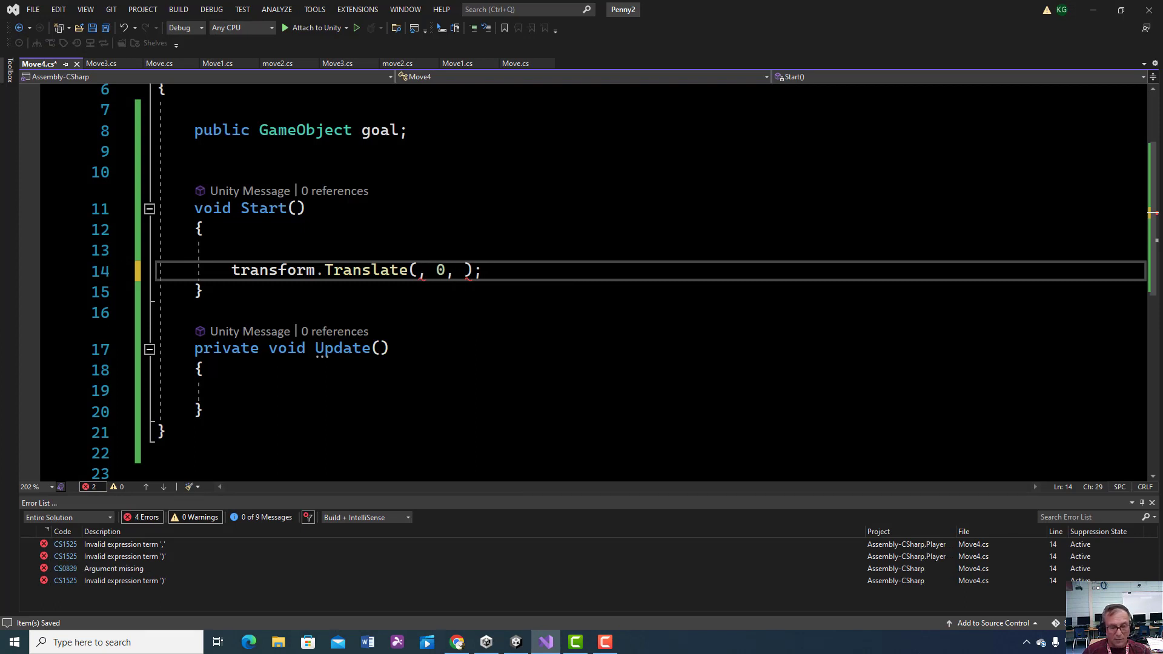
type("-4")
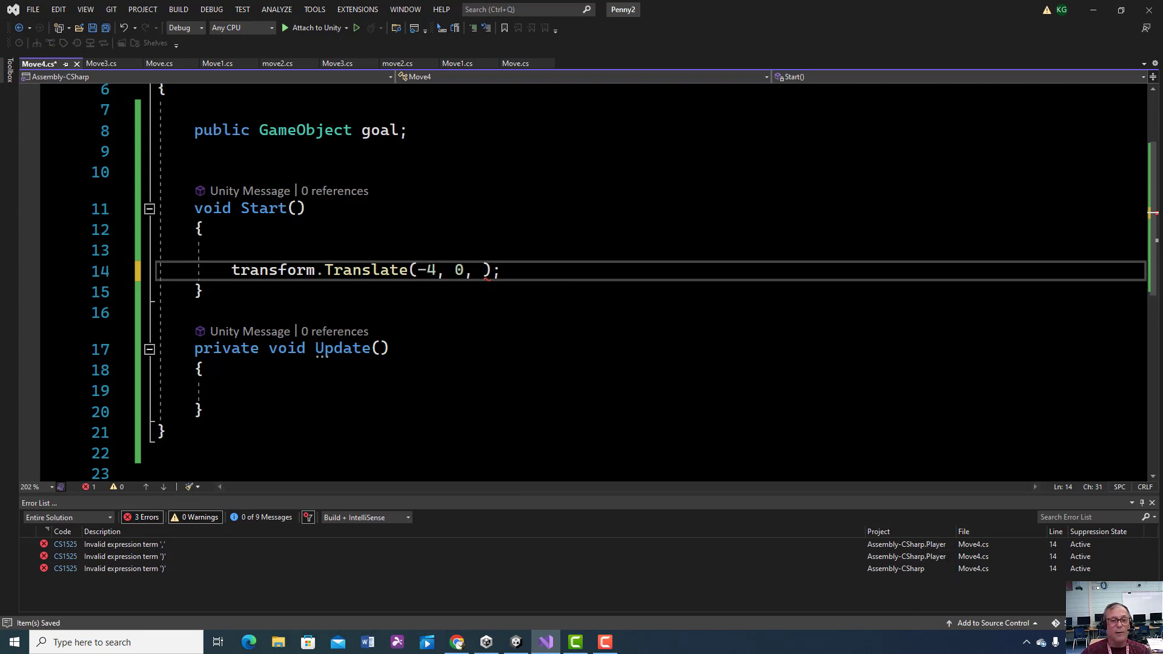
left_click(1093, 11)
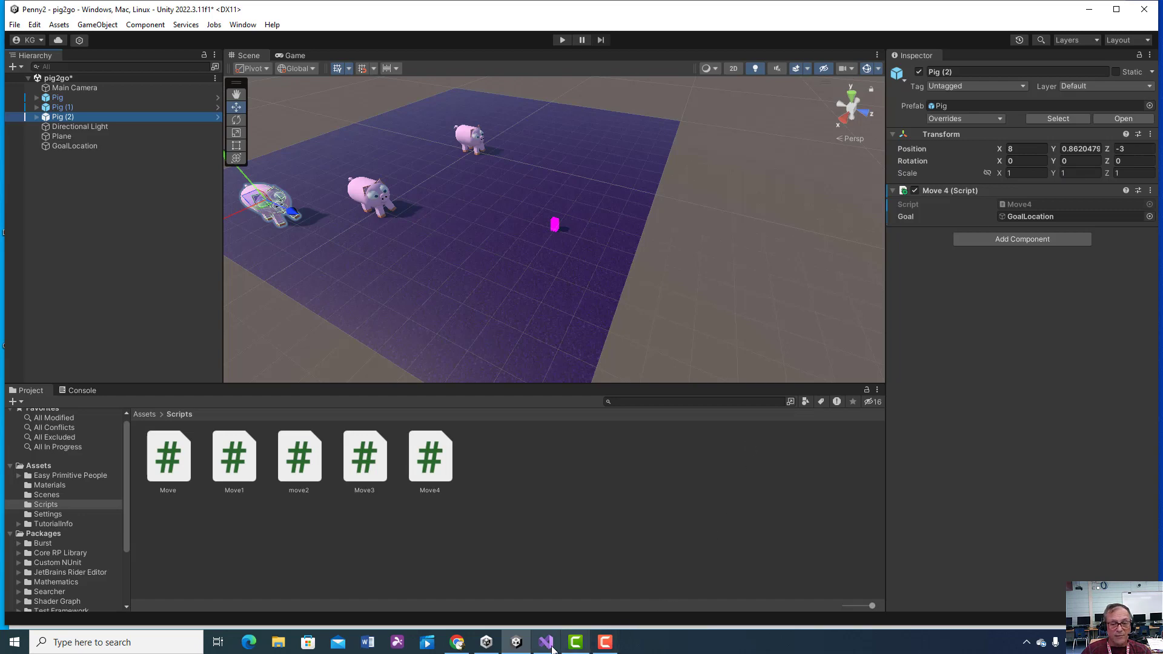
left_click(546, 642)
left_click(483, 270)
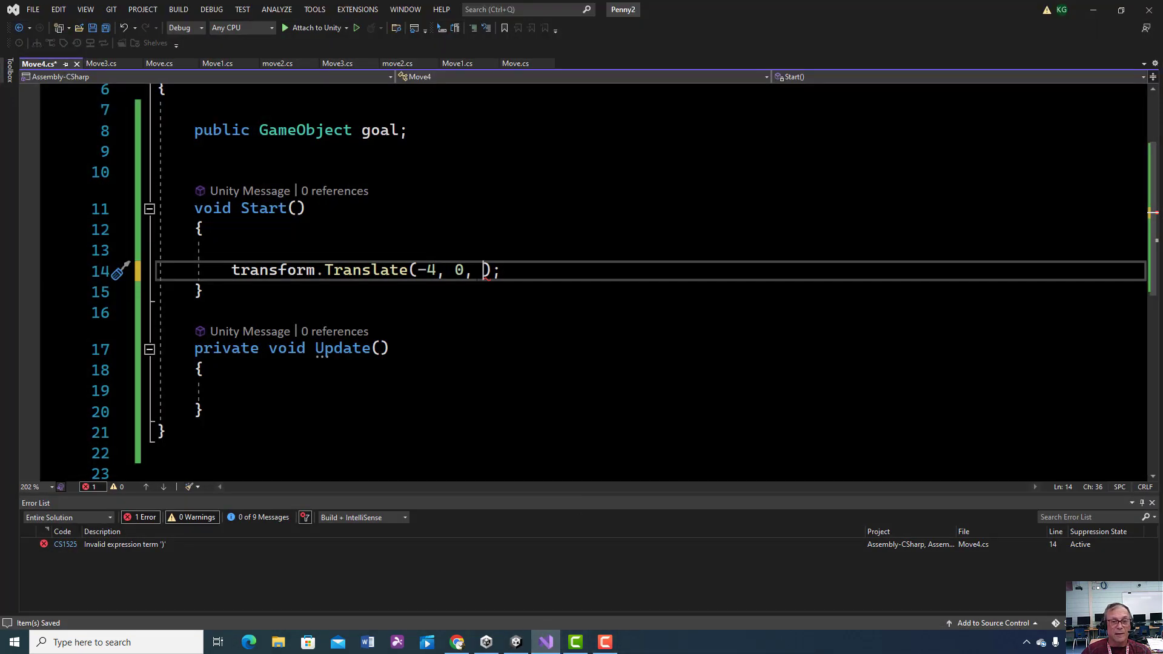
type("10")
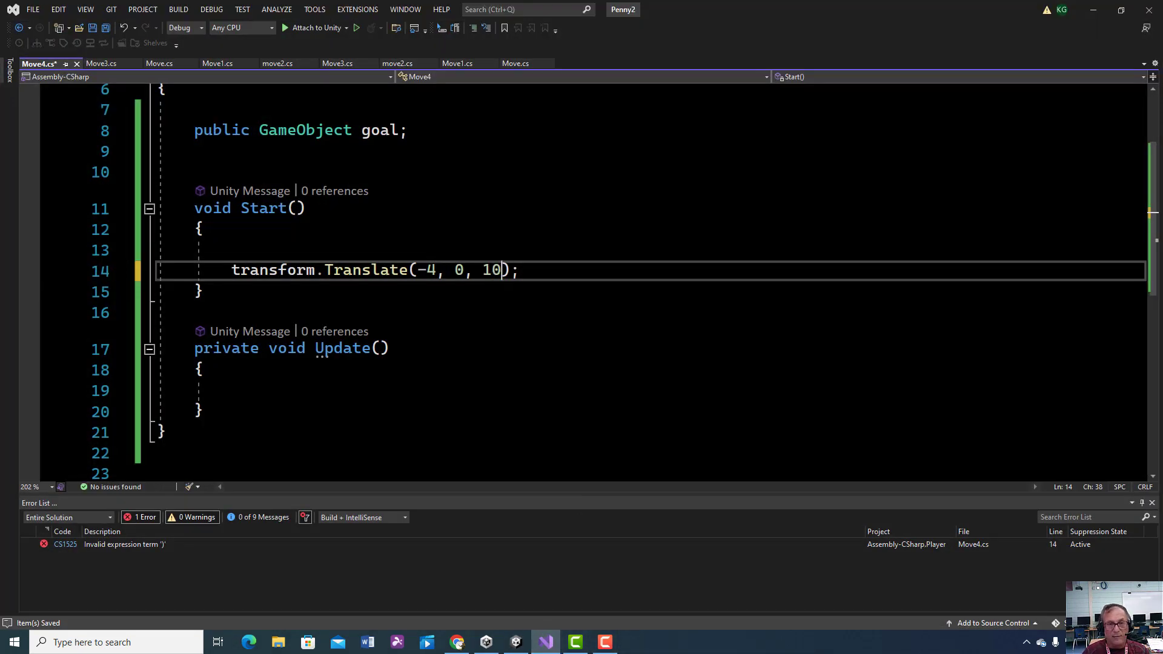
left_click(162, 312)
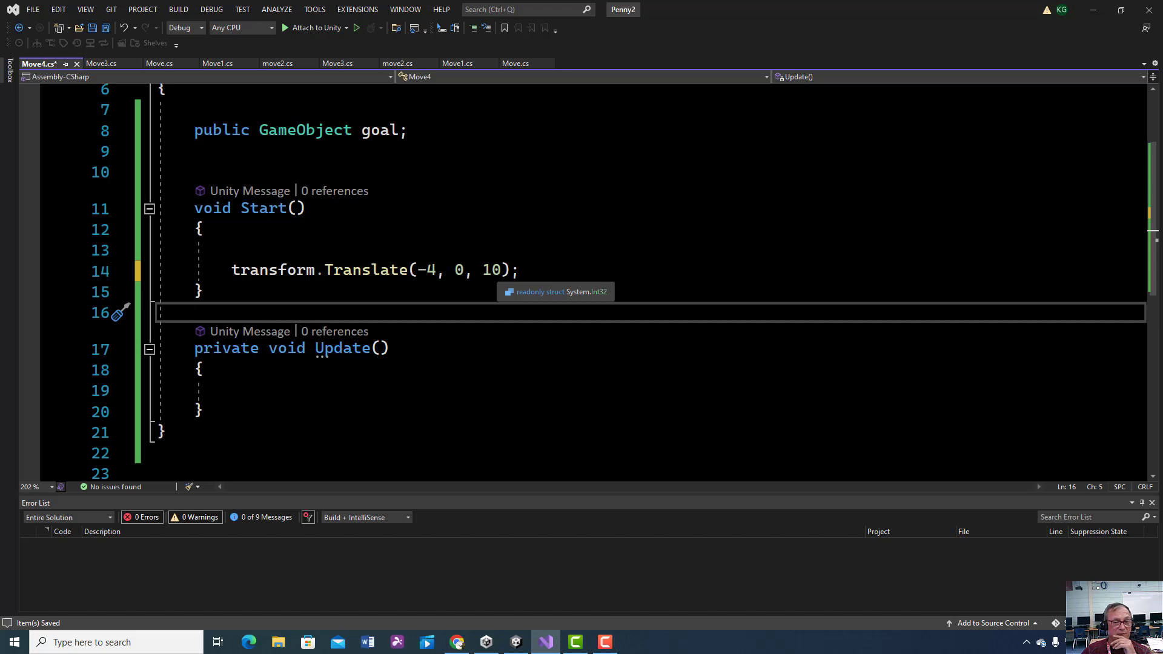
left_click(32, 9)
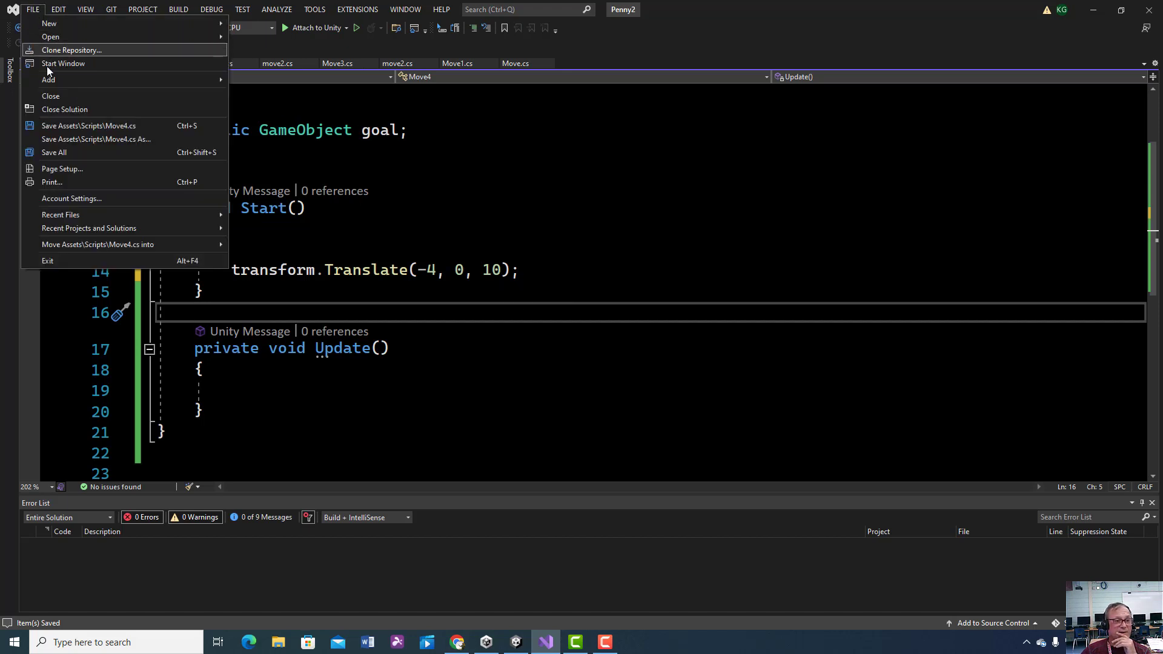
left_click(54, 151)
Step: Check the class name in the Move4 script, then save all files again and return to the Unity editor
scroll(582, 278, "up", 2)
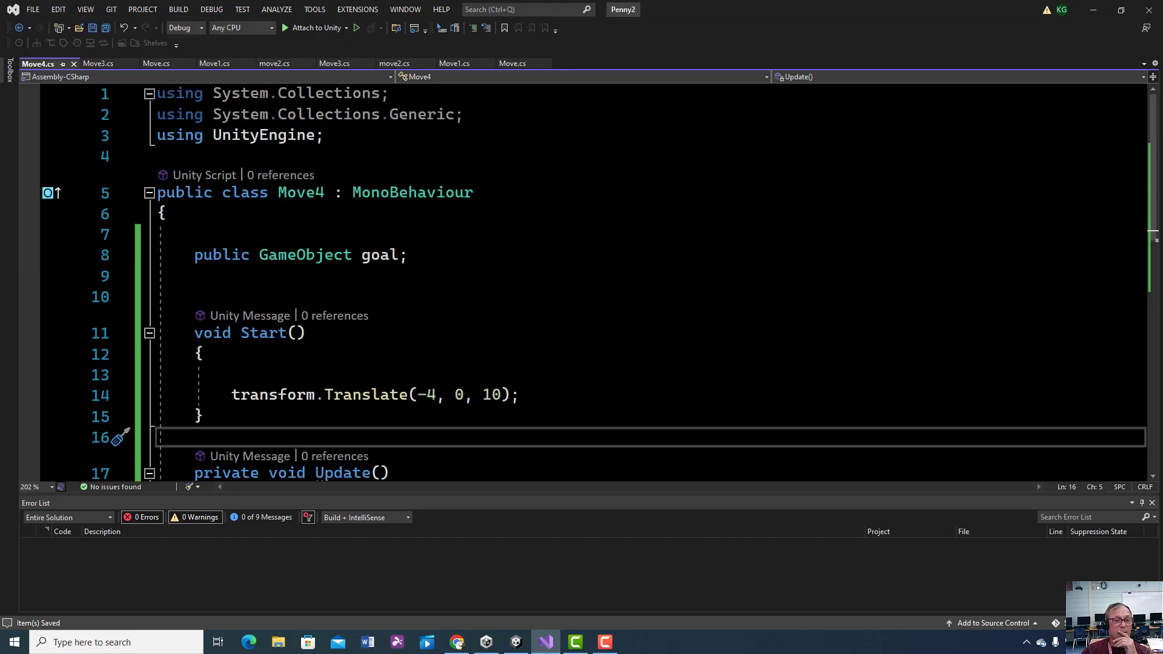
left_click_drag(325, 193, 279, 193)
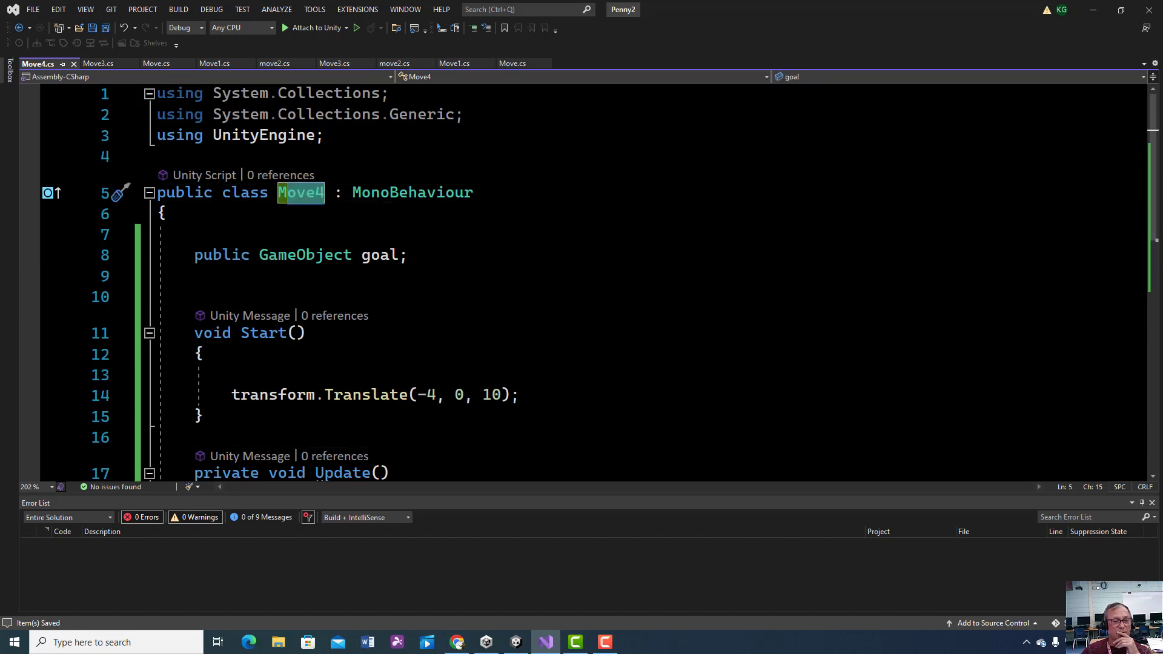
left_click(1091, 10)
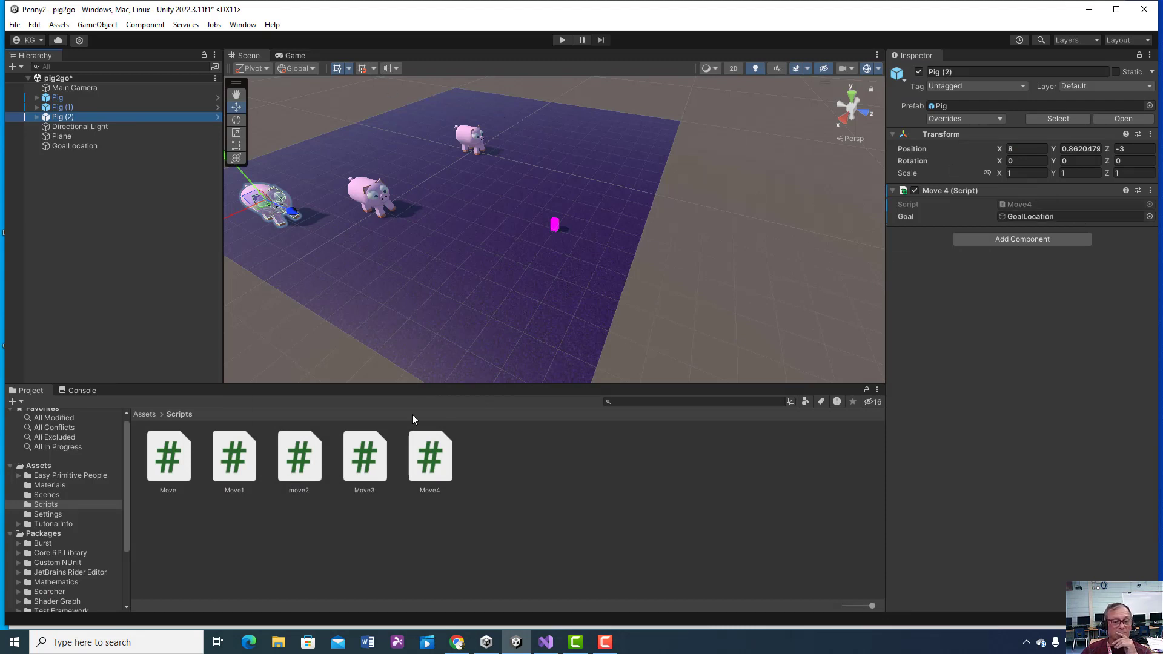
left_click_drag(545, 642, 515, 645)
left_click(515, 644)
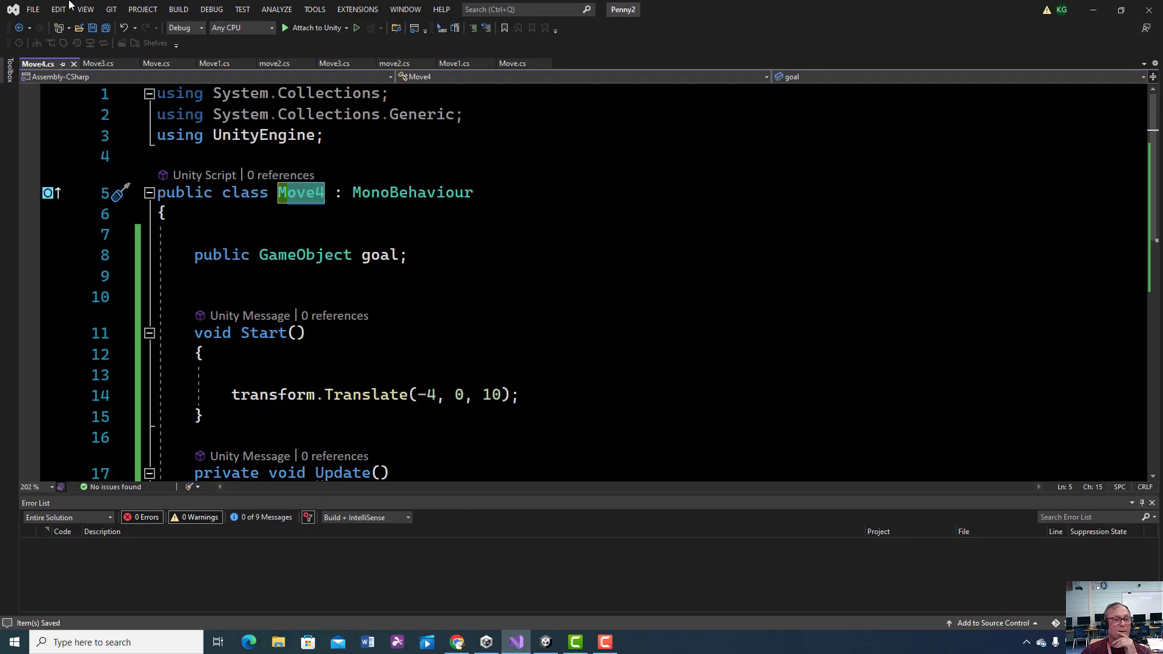
left_click(34, 10)
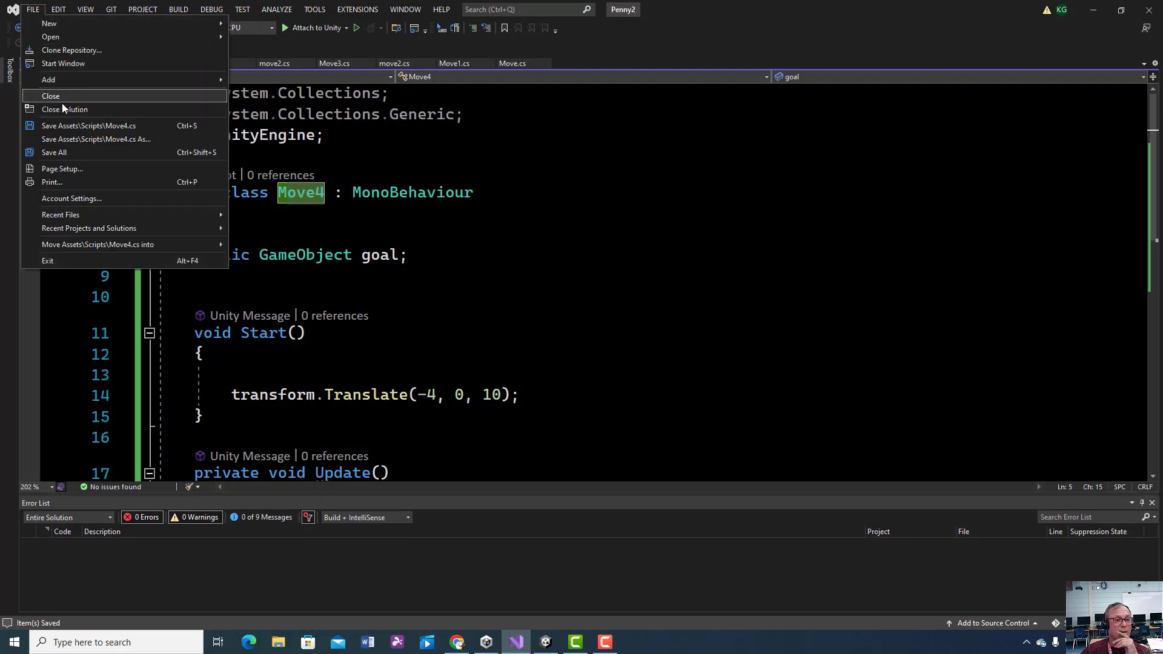
left_click(64, 152)
left_click(1093, 9)
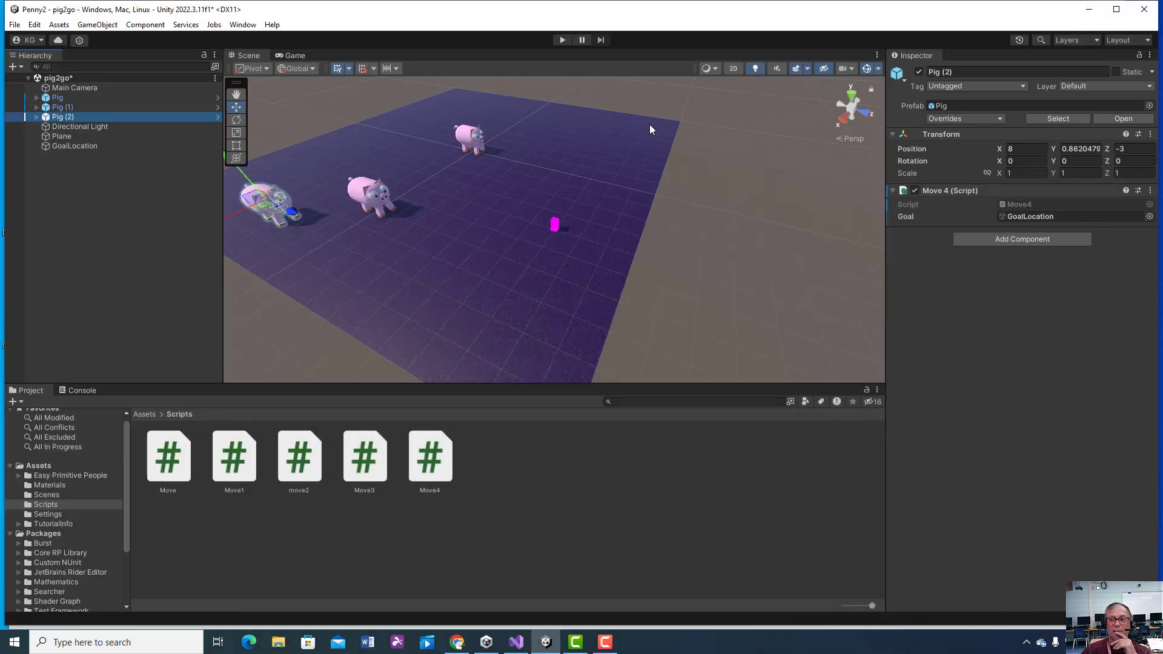
Step: Play the scene to test the pigs' translation to GoalLocation, stop it, and go up to the Assets folder
left_click(562, 39)
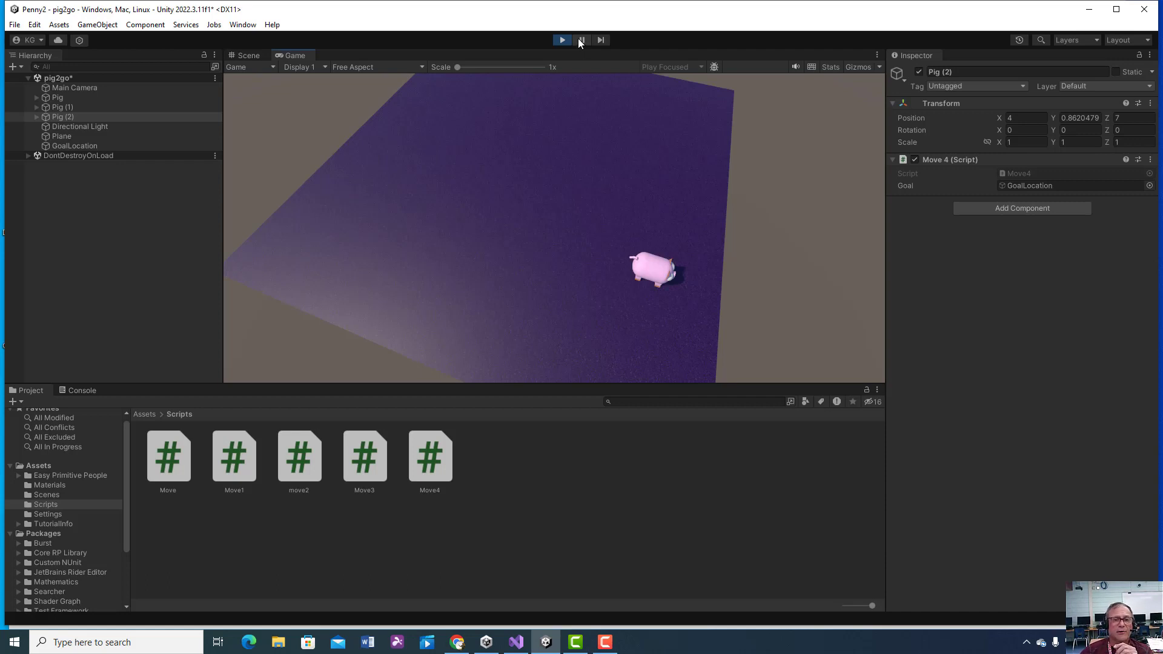
left_click(562, 39)
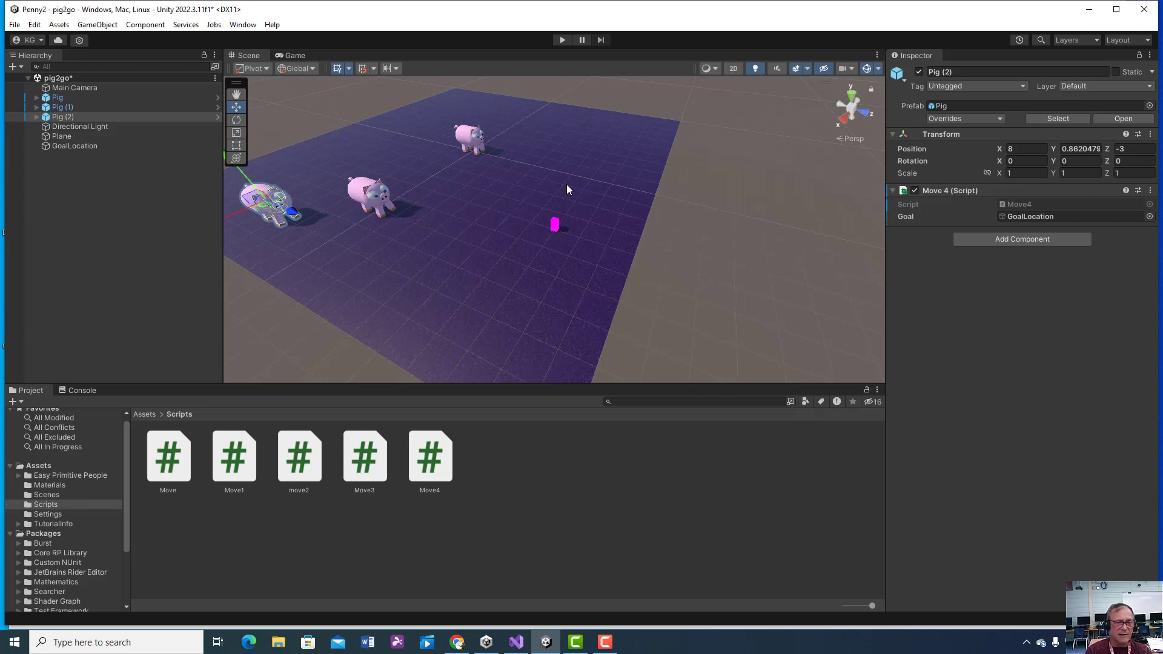
left_click(142, 414)
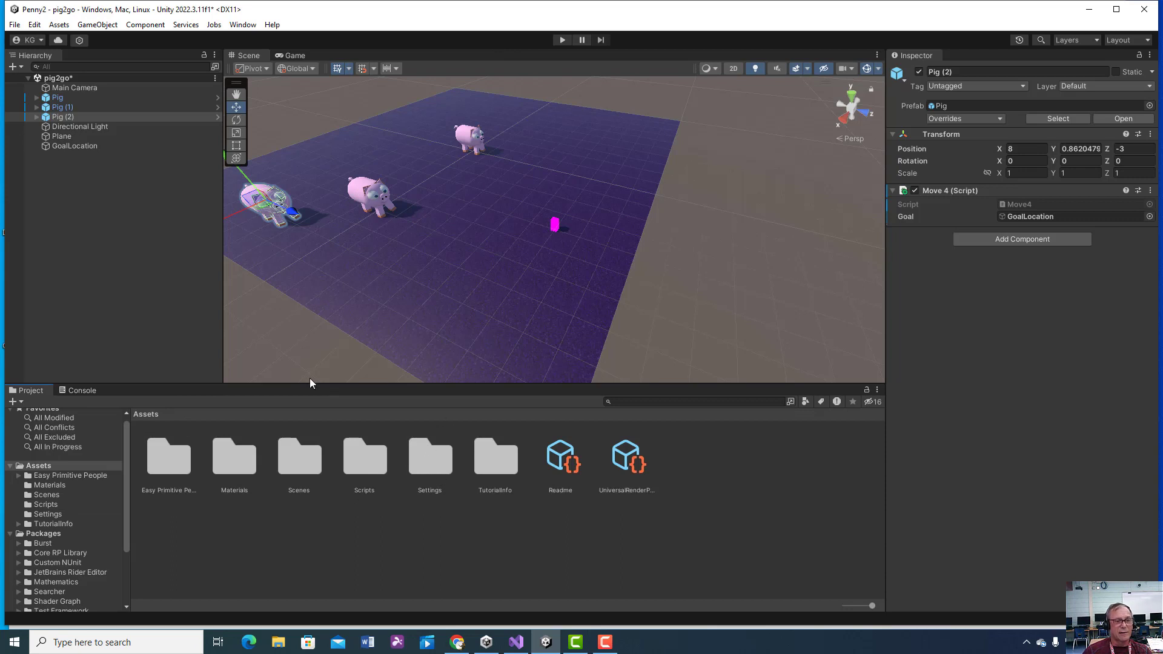
Step: Create an empty game object named Pigs at the root of the pig2go scene
right_click(67, 171)
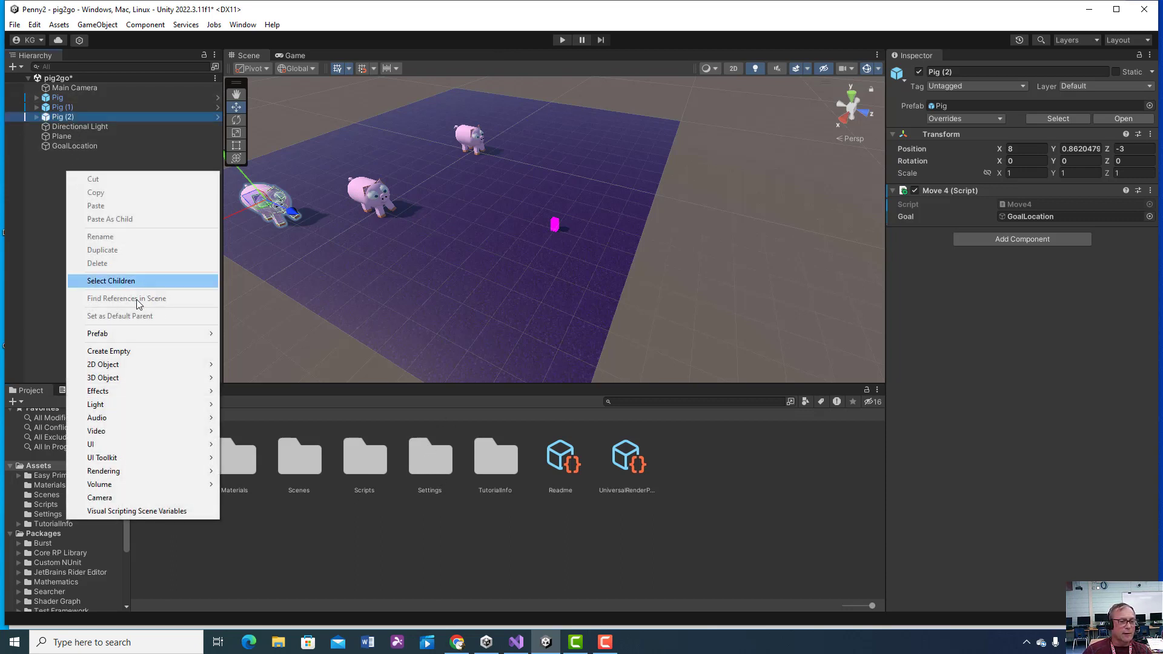
left_click(118, 350)
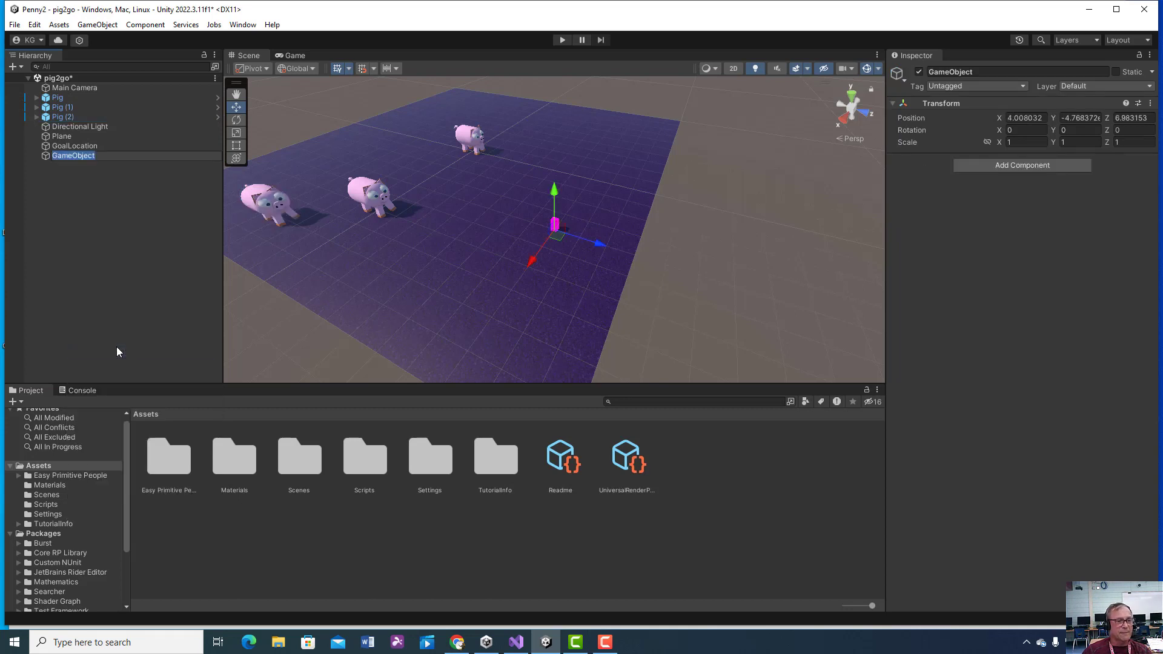
type("Pigs")
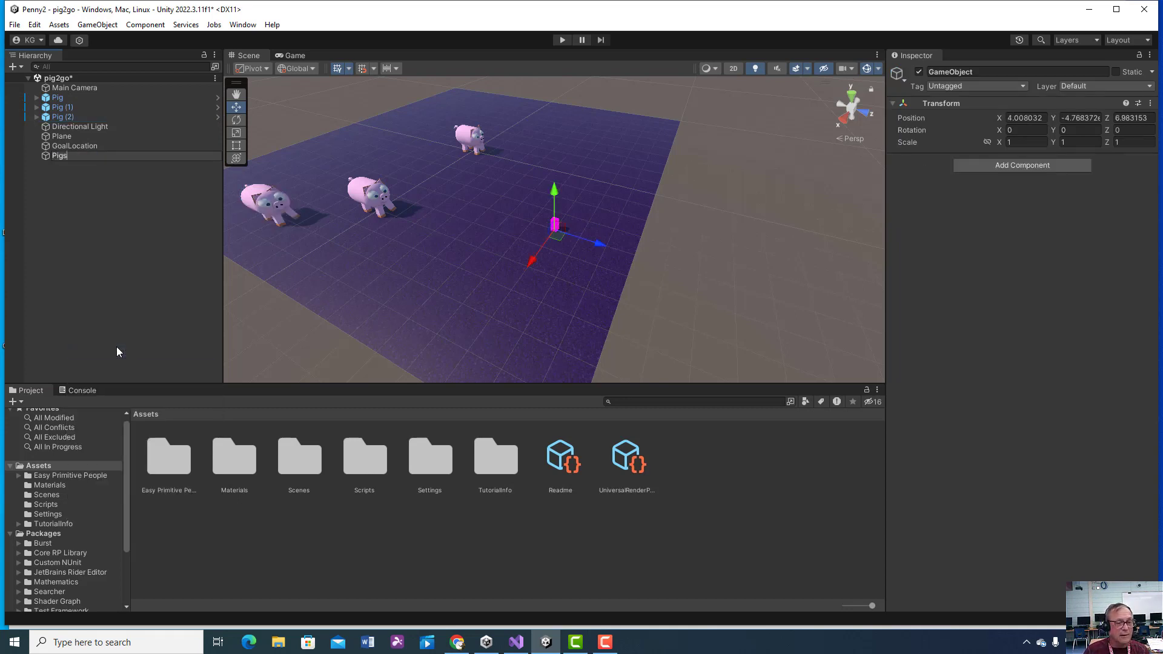
key("Return")
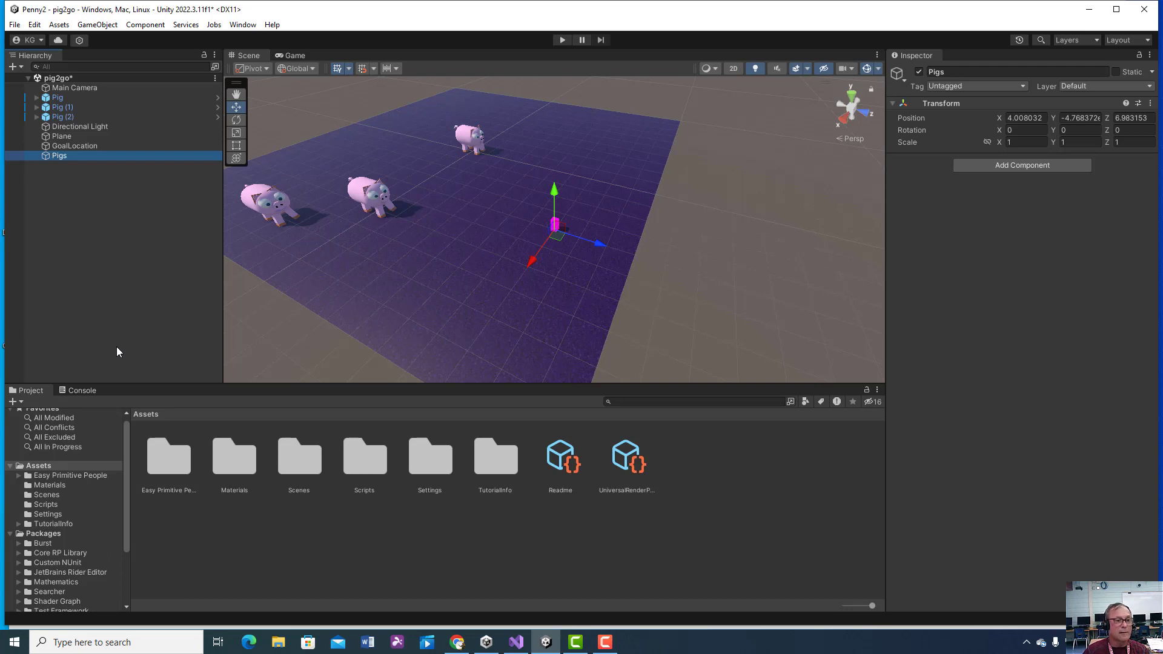
Step: Make Pig, Pig (1) and Pig (2) children of the Pigs object and leave the group collapsed
left_click(64, 96)
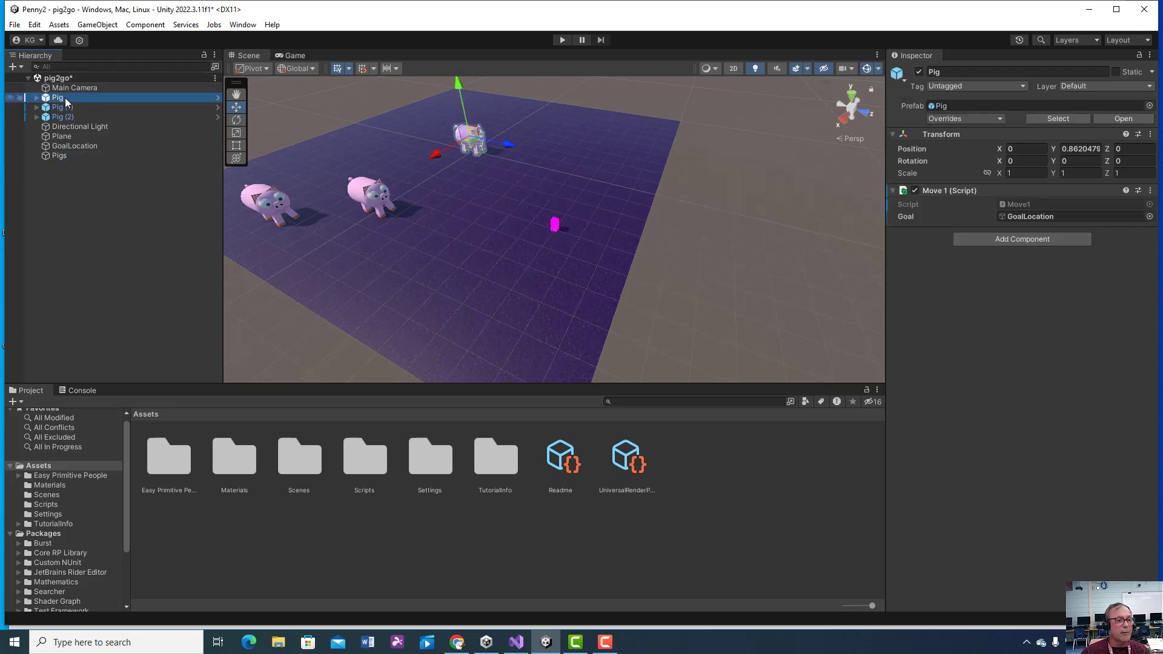
left_click(67, 116, "shift")
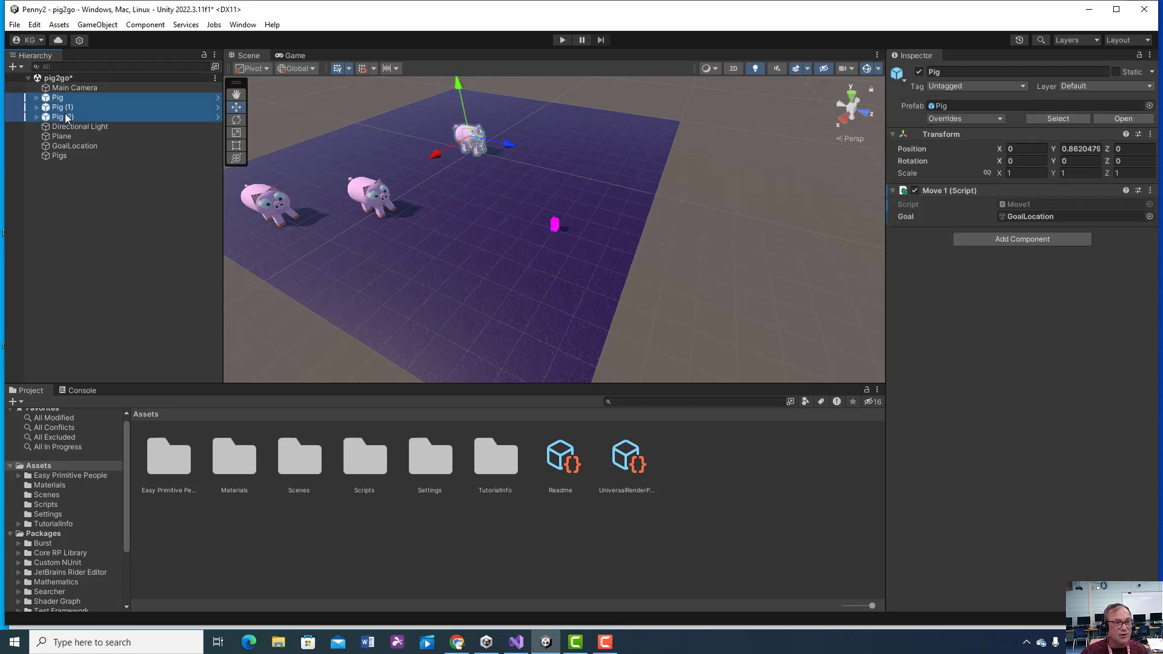
left_click_drag(67, 116, 53, 153)
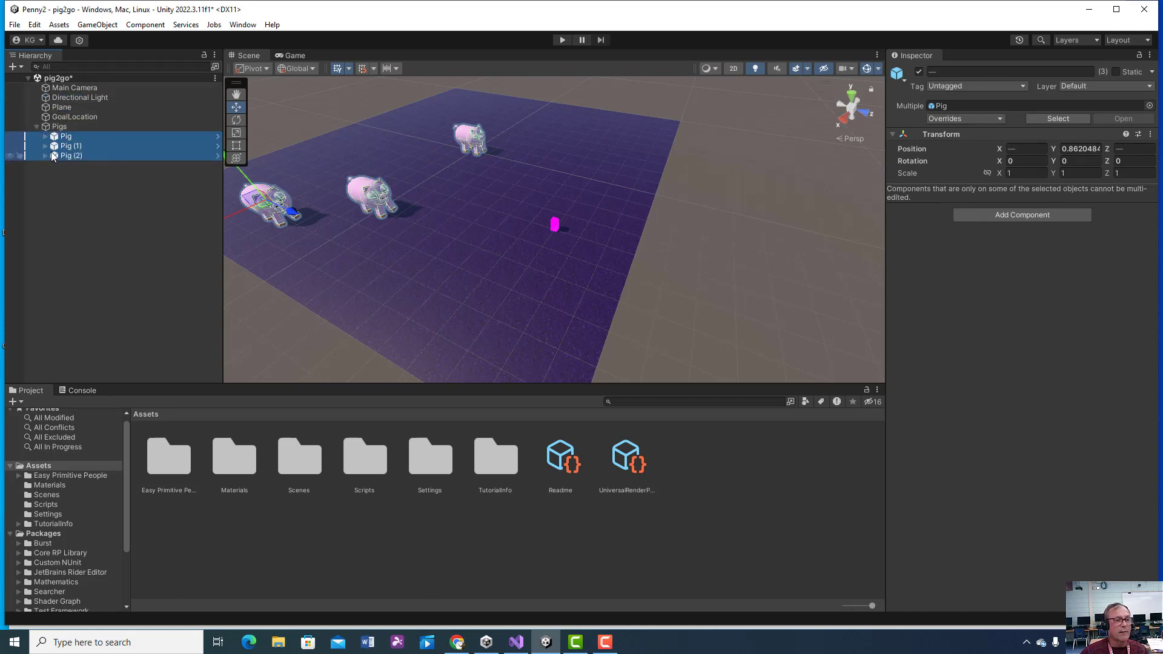
left_click(37, 127)
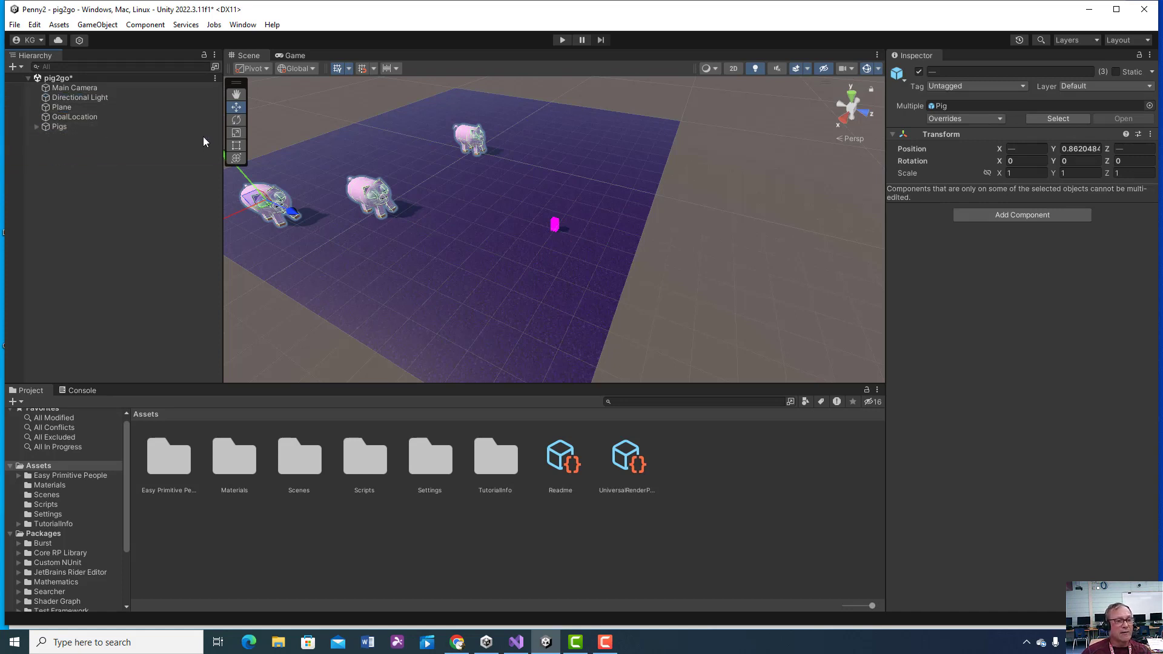
left_click(36, 128)
left_click(35, 129)
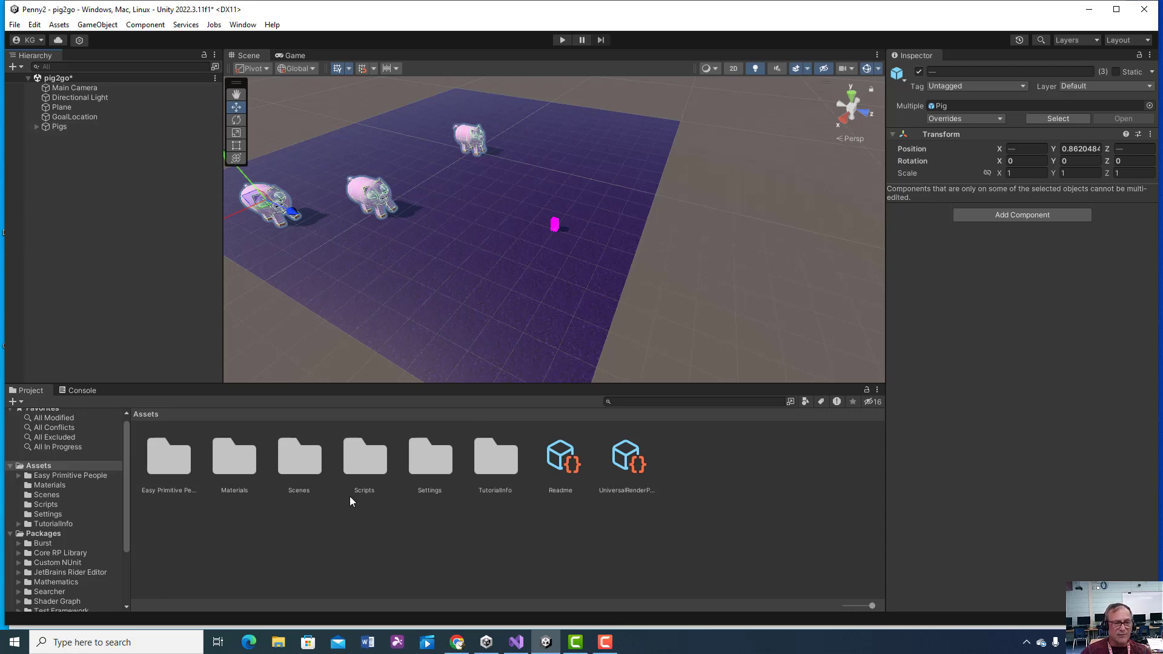
Step: Look through the scenes stored in the Scenes folder and return to the Assets folder
double_click(296, 468)
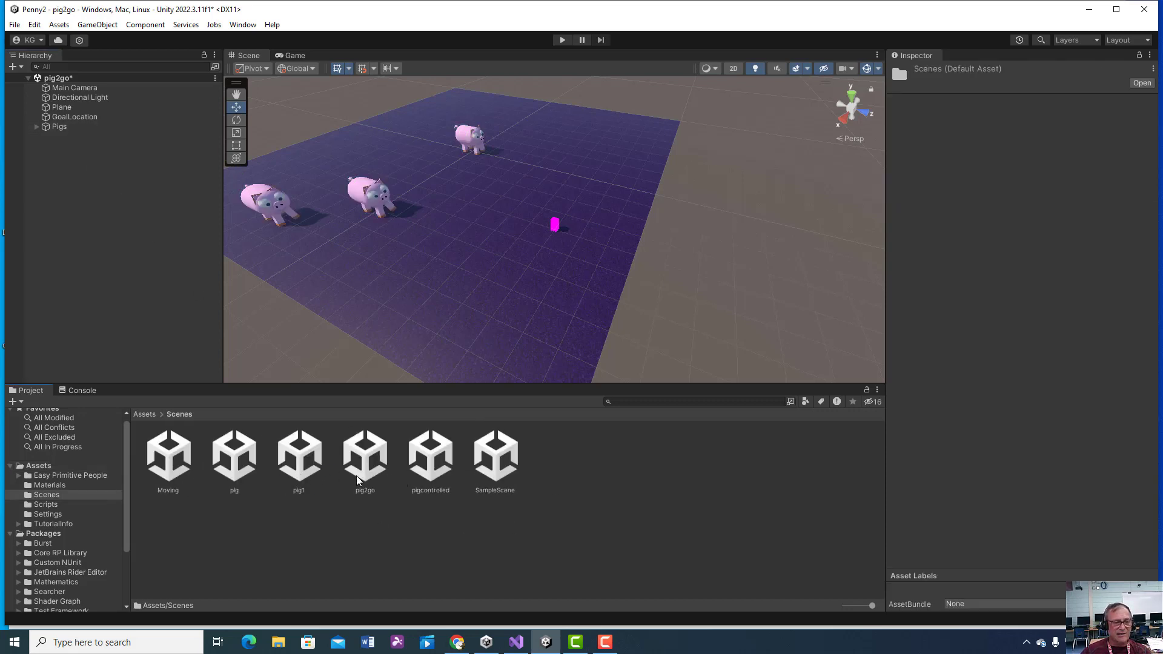
left_click(141, 415)
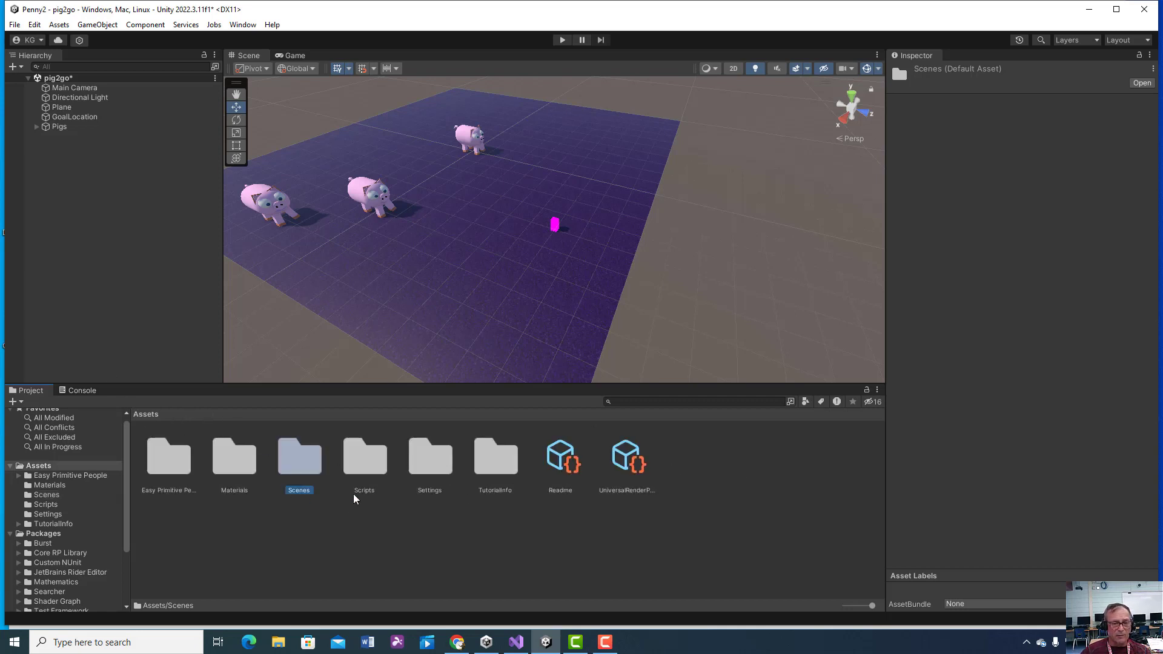